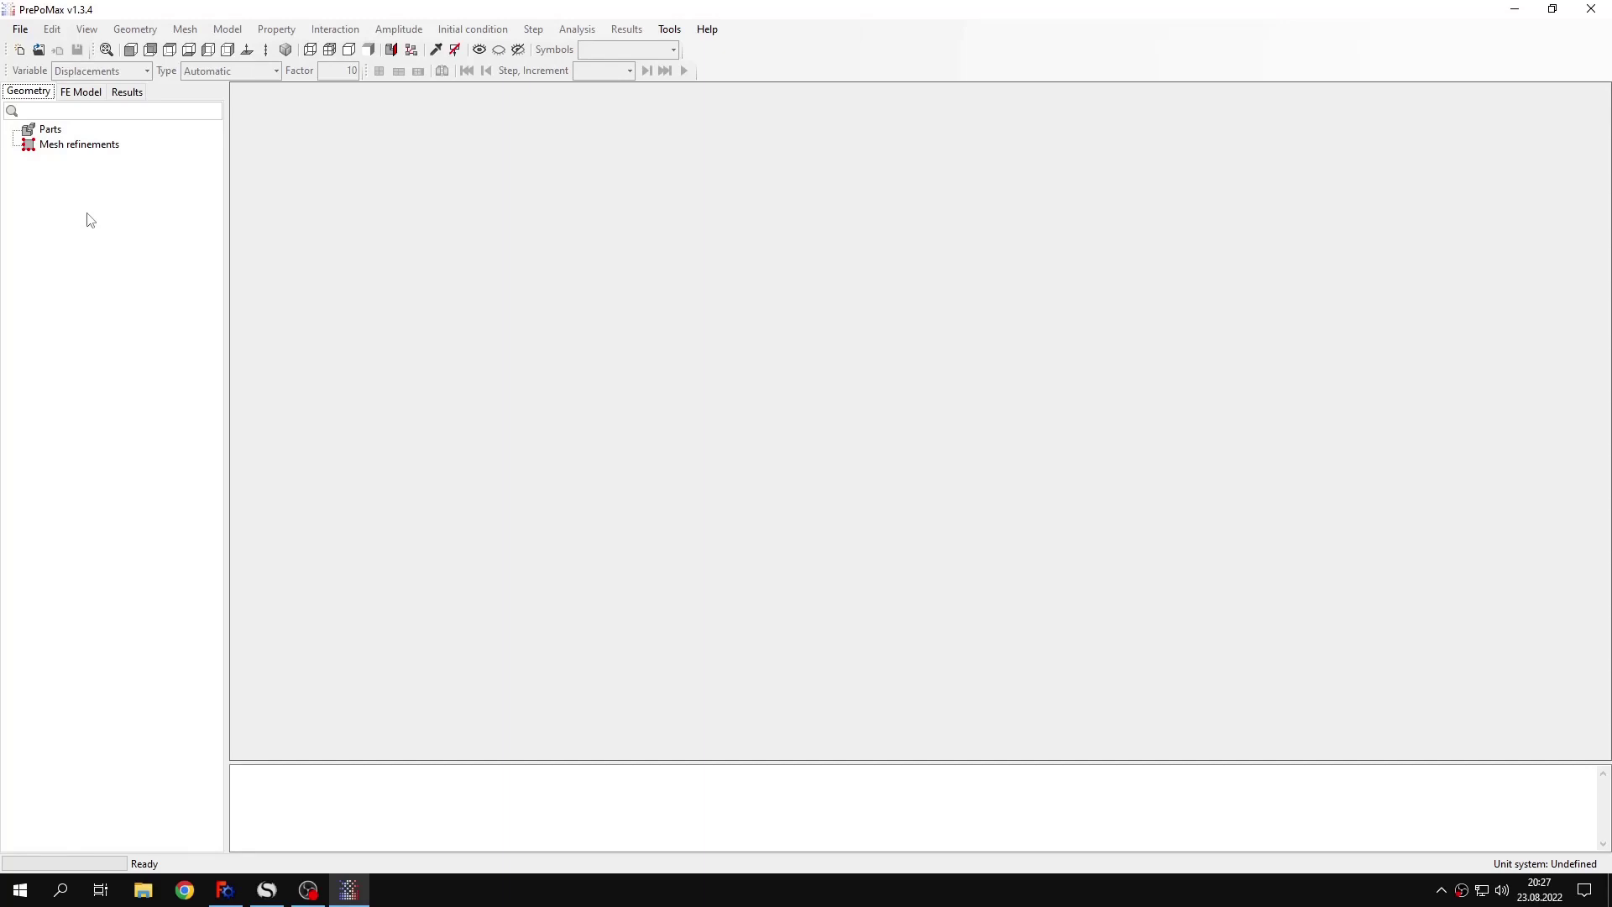
# Create a 3D model using mm, ton, s, °C units and import the geometry file "Tutorial 24 - NAFEMS radiation benchmark"
pyautogui.click(19, 50)
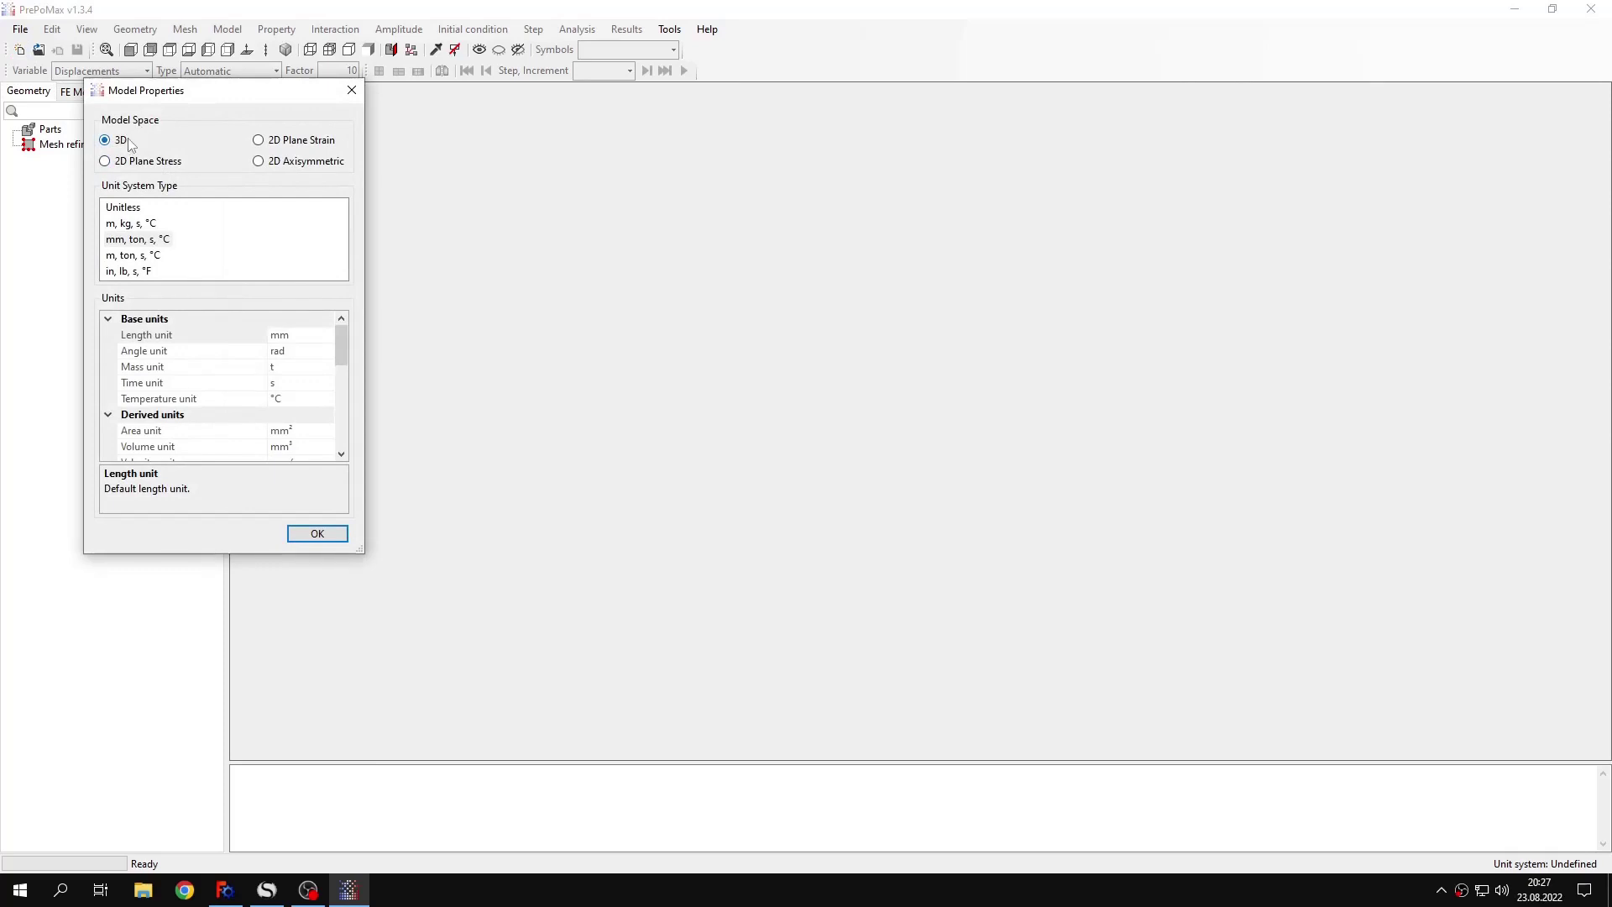
pyautogui.click(323, 535)
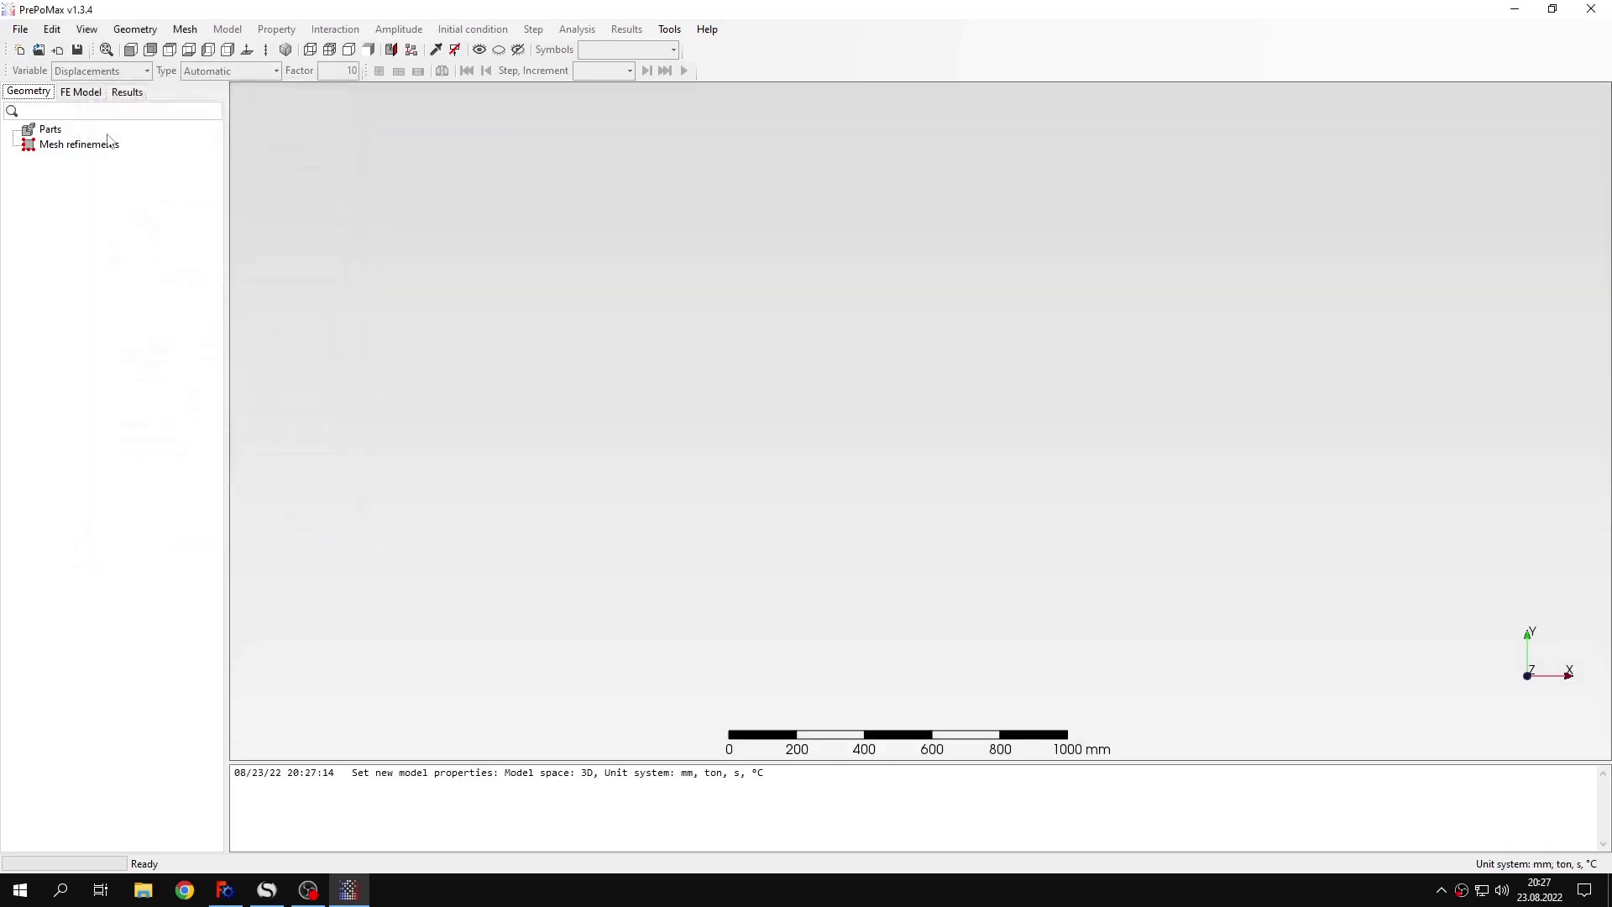
pyautogui.click(57, 50)
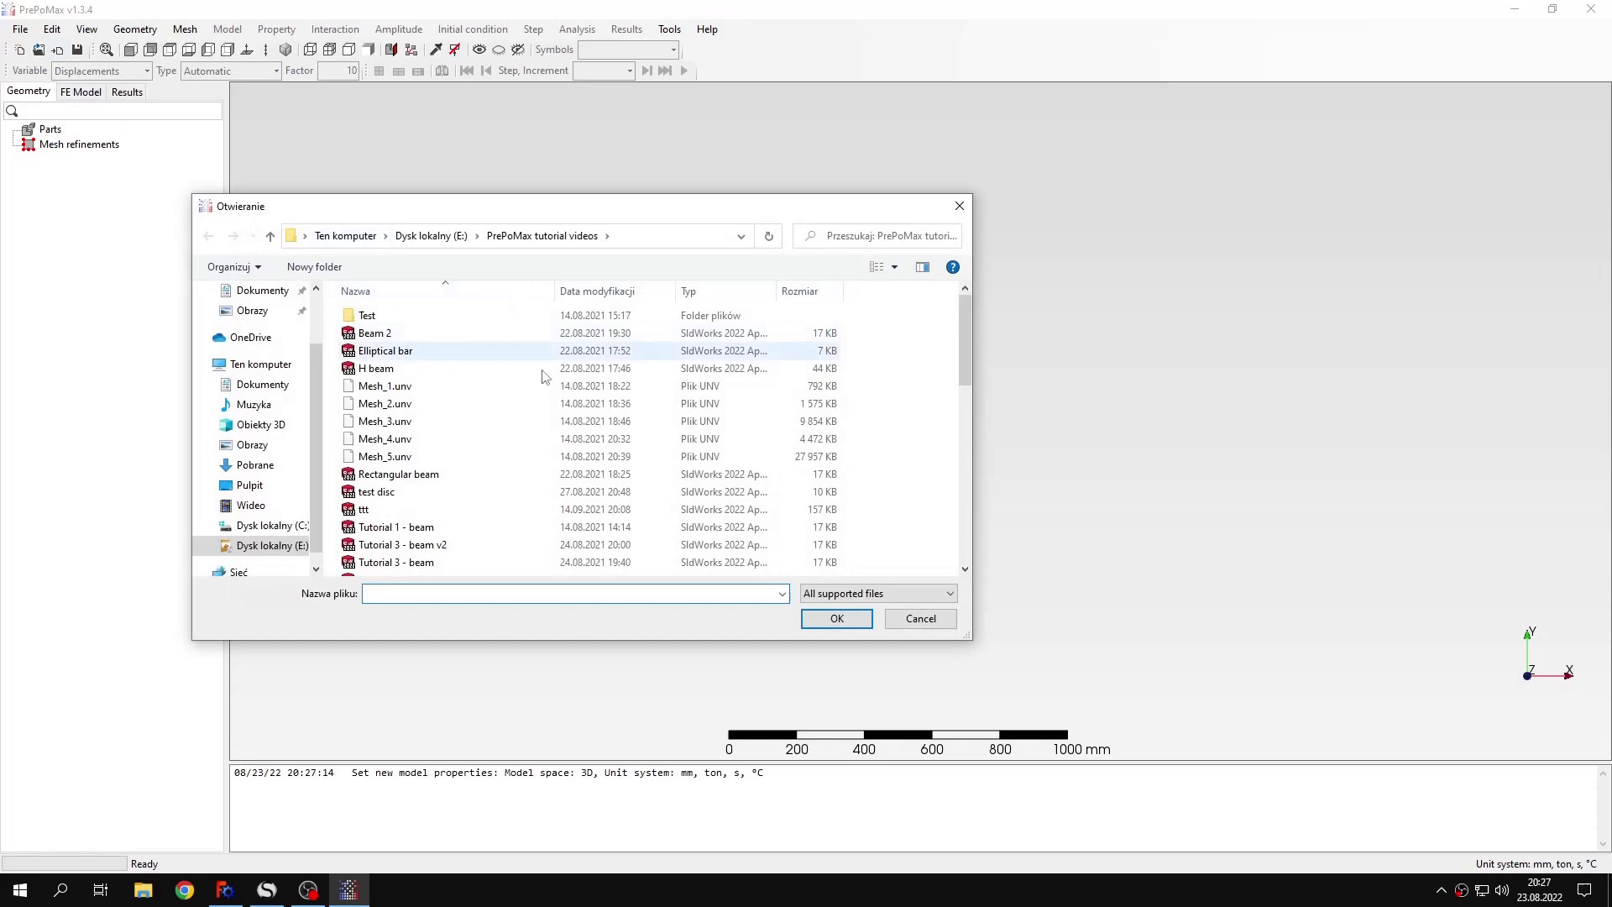
pyautogui.scroll(-8, 529, 554)
pyautogui.doubleClick(529, 568)
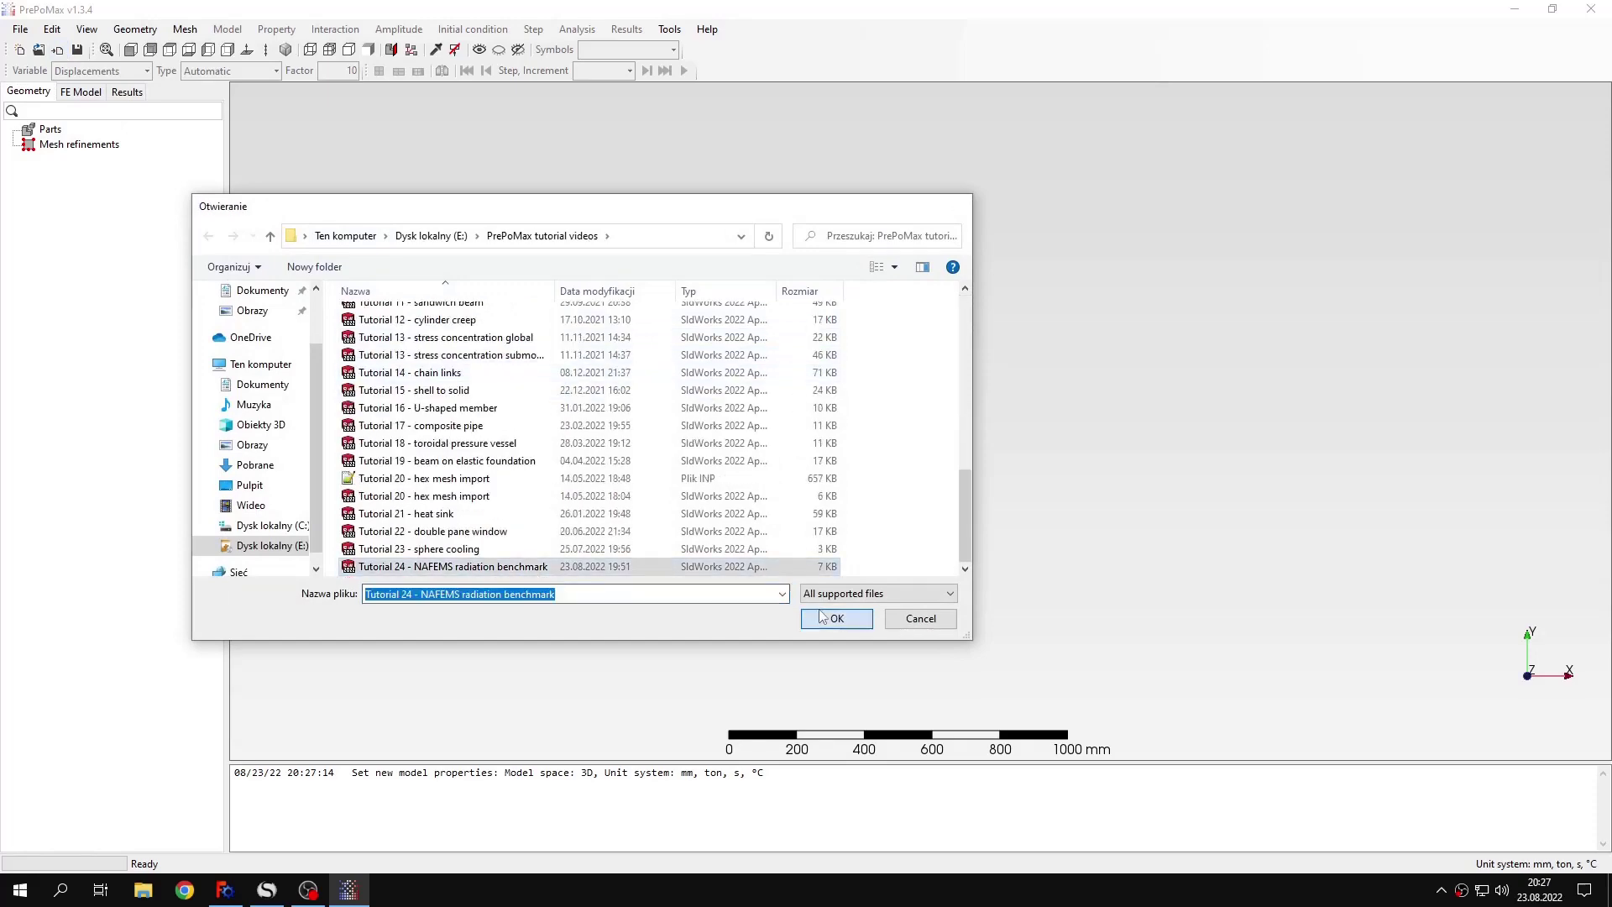
pyautogui.moveTo(911, 492); pyautogui.dragTo(814, 411)
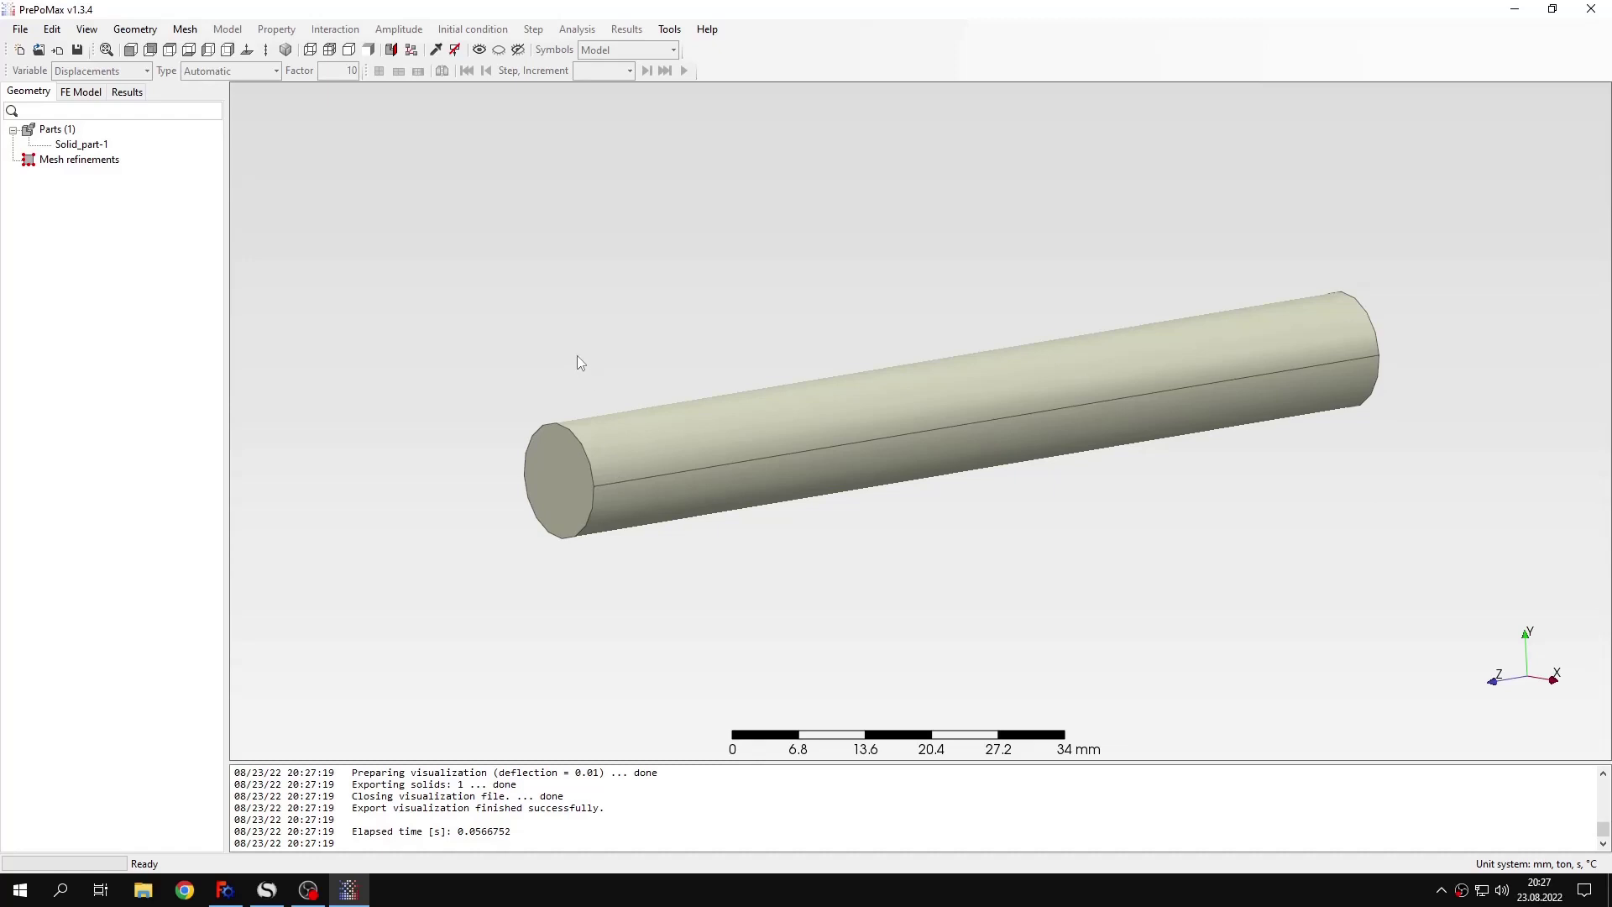
# Set the maximum element size in the meshing parameters of Solid_part-1 to 1.5 mm
pyautogui.rightClick(105, 144)
pyautogui.click(178, 196)
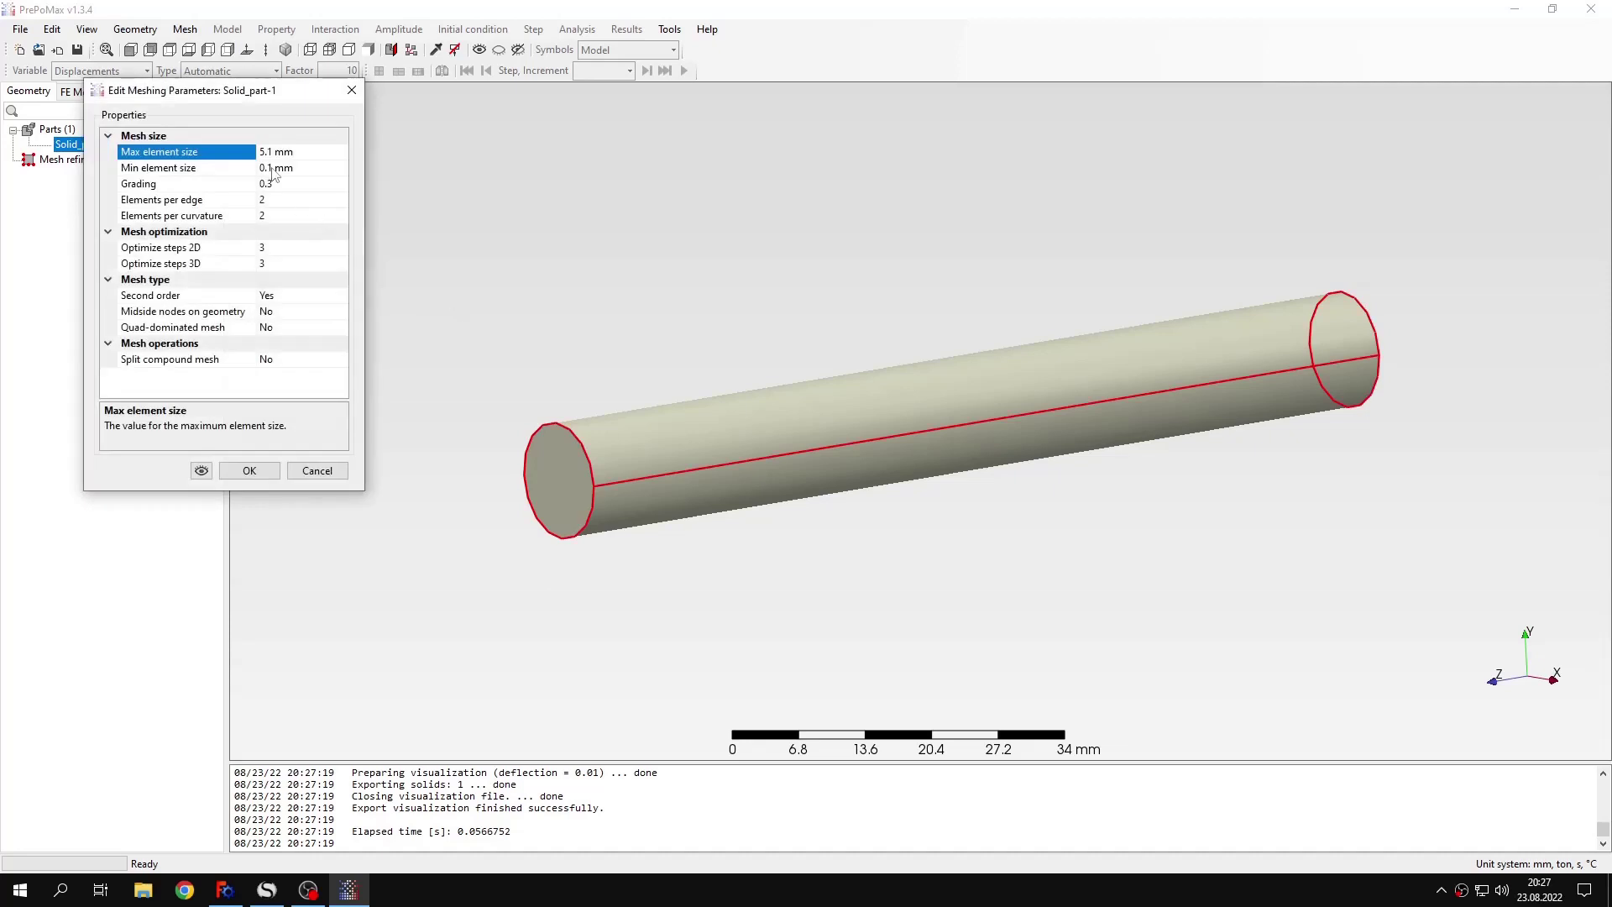
pyautogui.click(262, 153)
pyautogui.write('1.5')
pyautogui.click(247, 471)
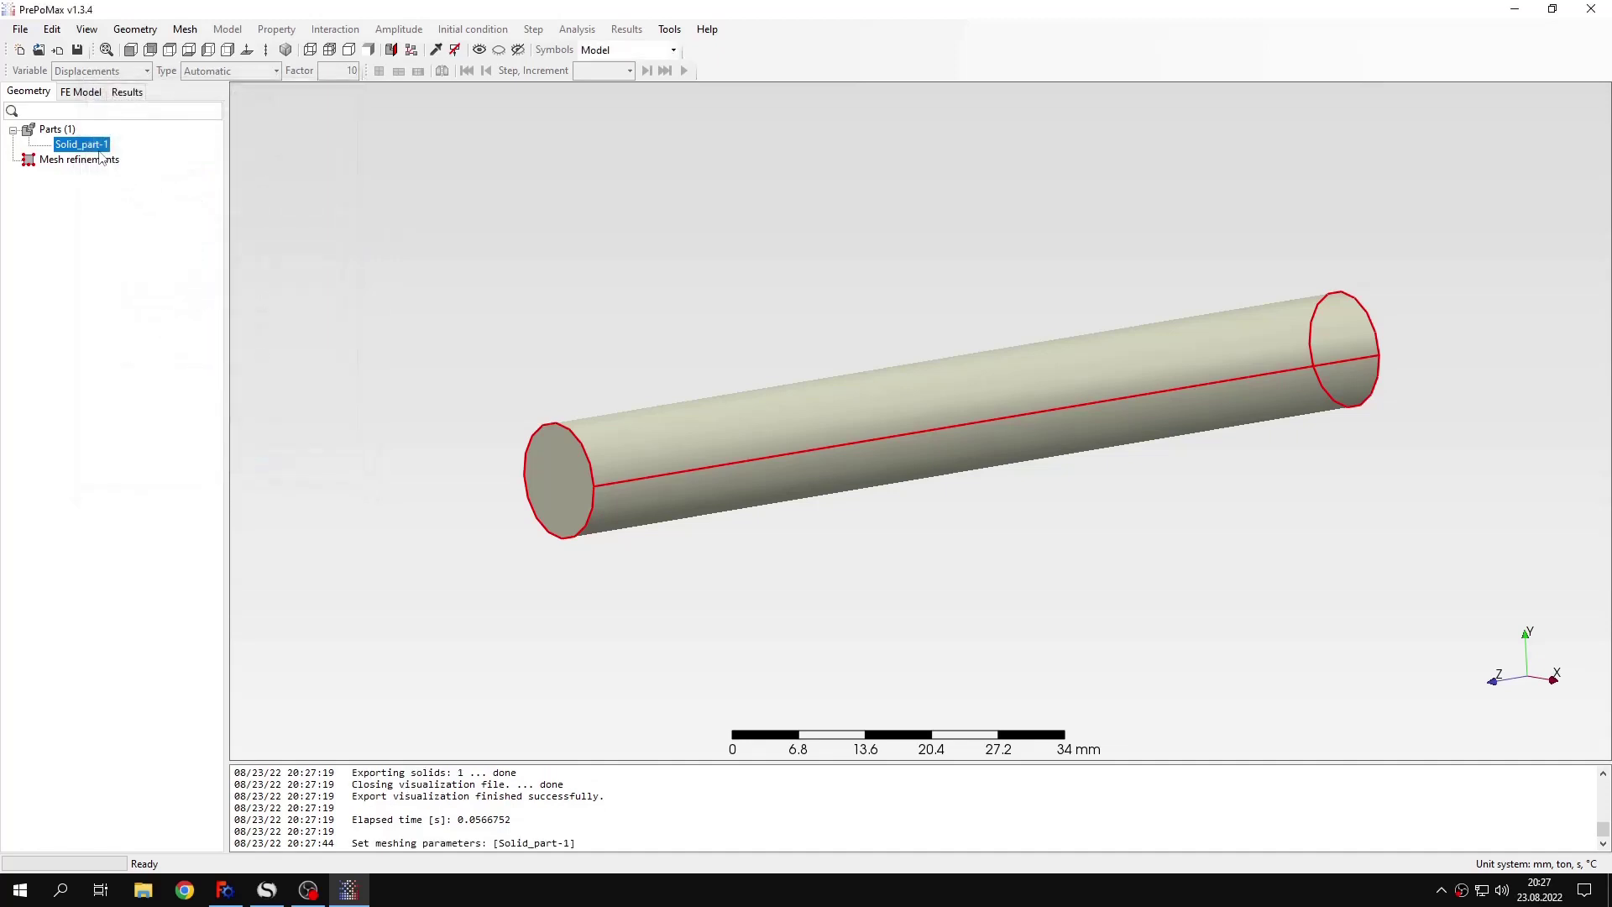
# Generate the finite element mesh for Solid_part-1
pyautogui.rightClick(100, 149)
pyautogui.click(143, 240)
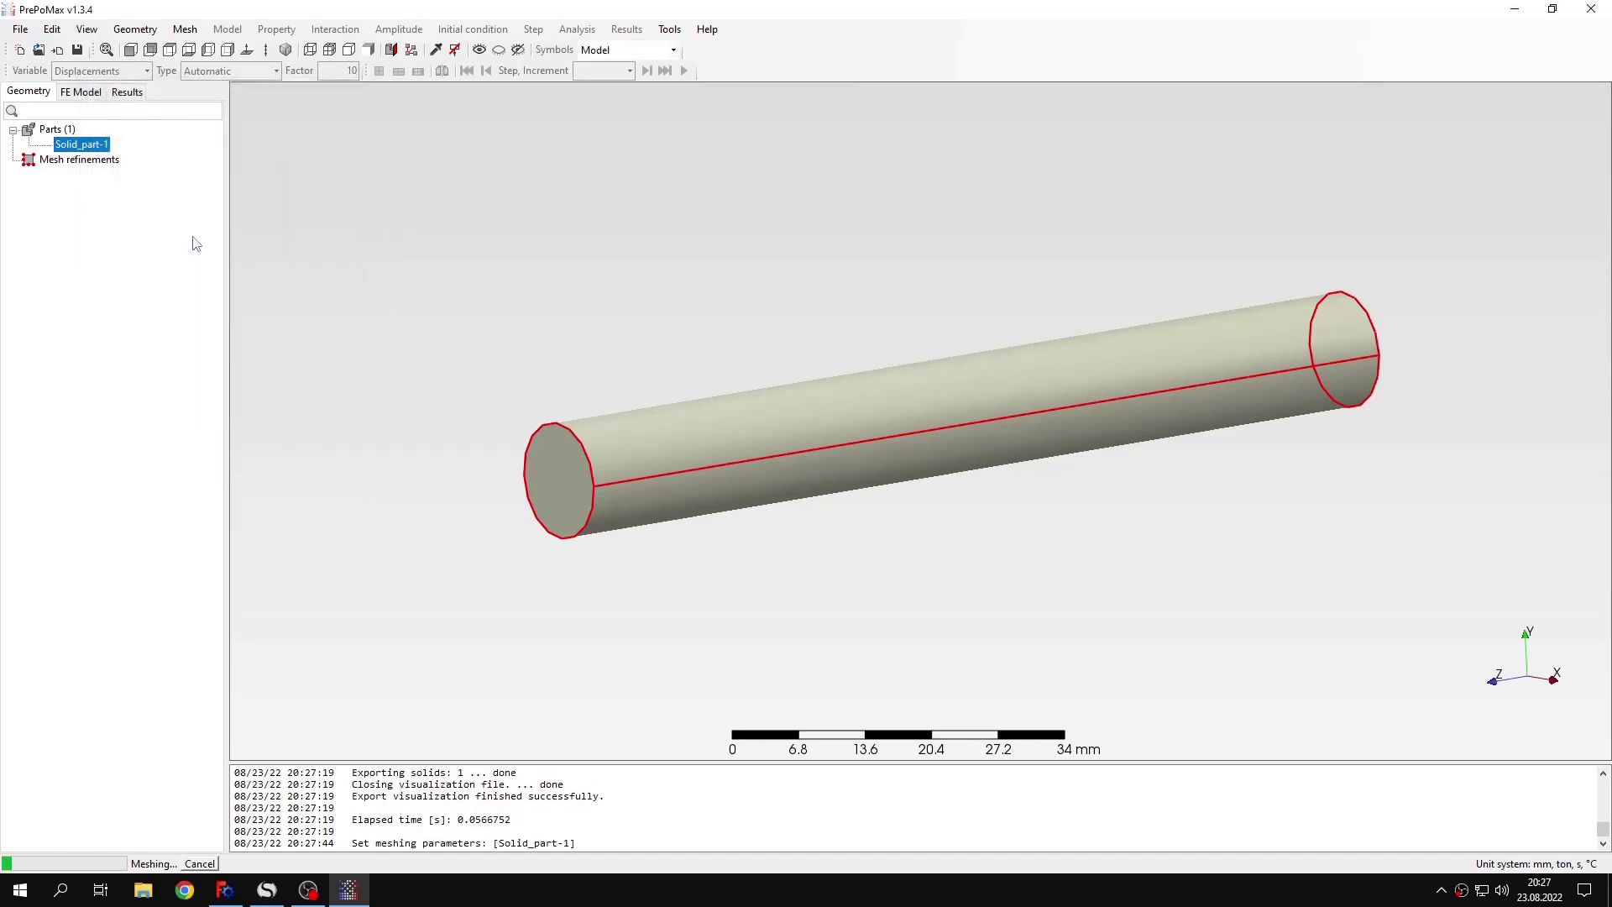
pyautogui.click(496, 351)
pyautogui.scroll(2, 839, 330)
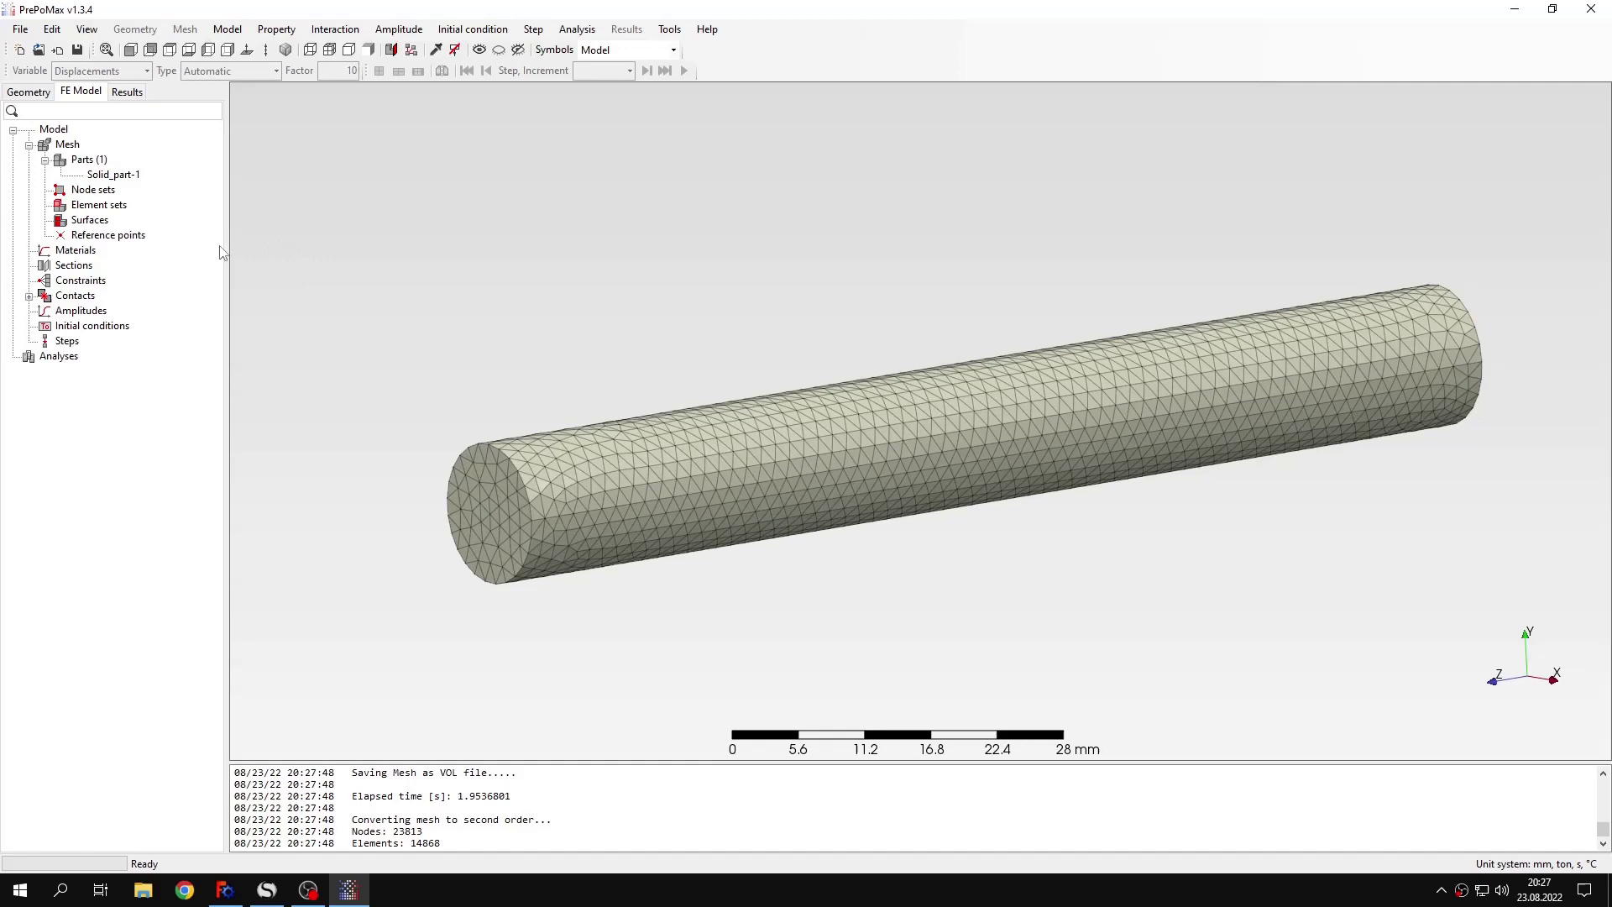
# Create a material with a thermal conductivity of 55.6 mW/(mm·°C), taken from the SMath Studio calculation sheet
pyautogui.doubleClick(83, 250)
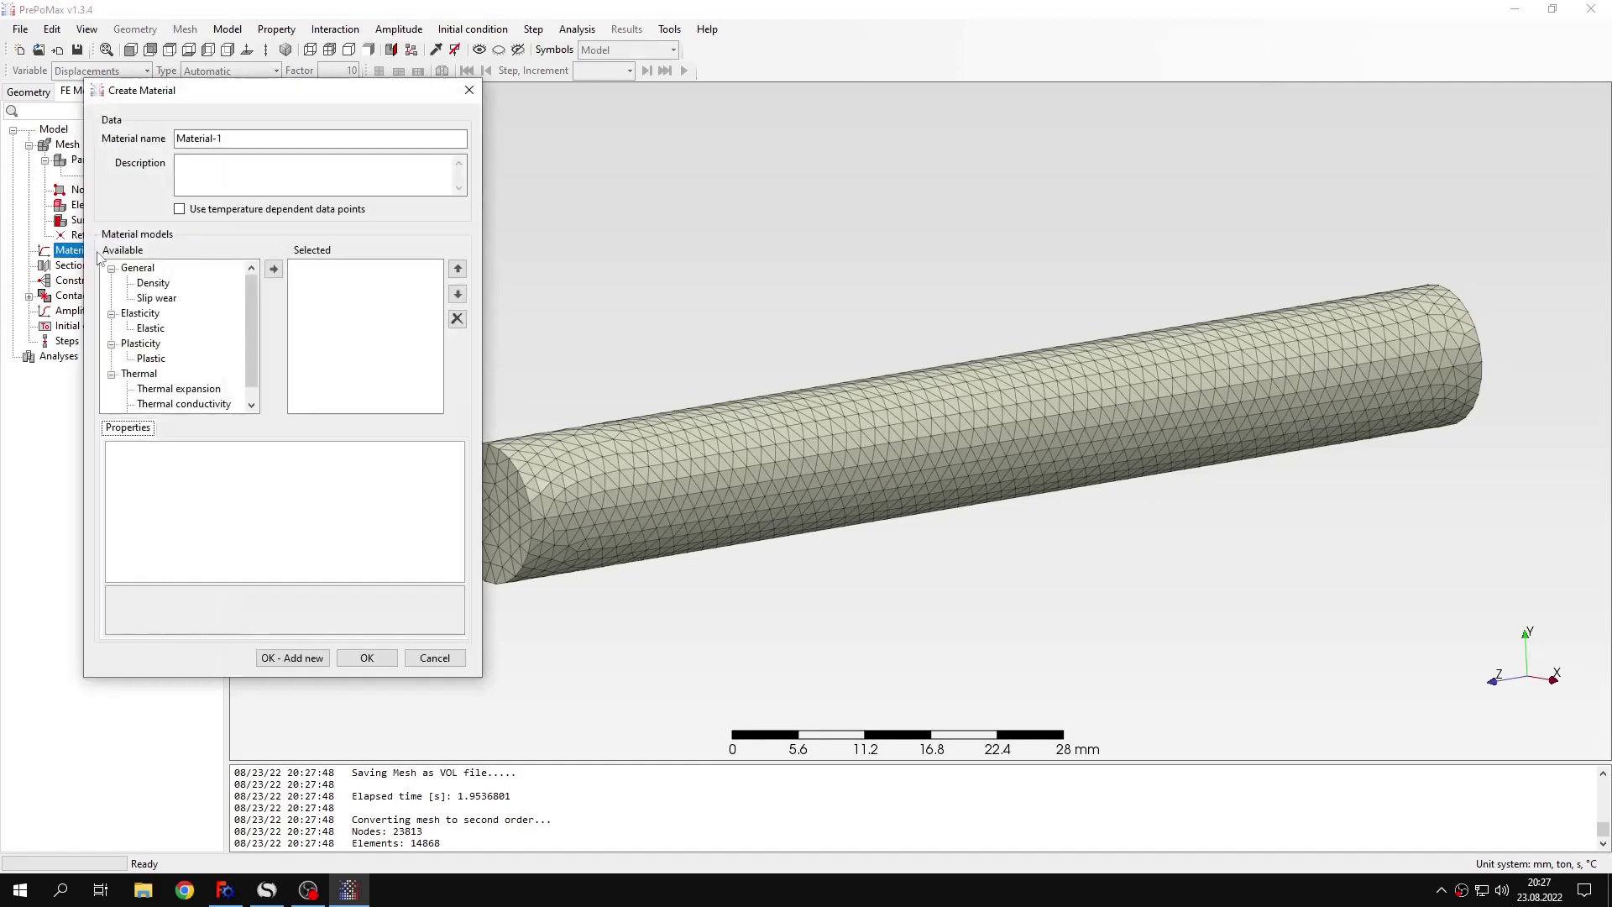
pyautogui.scroll(-1, 228, 354)
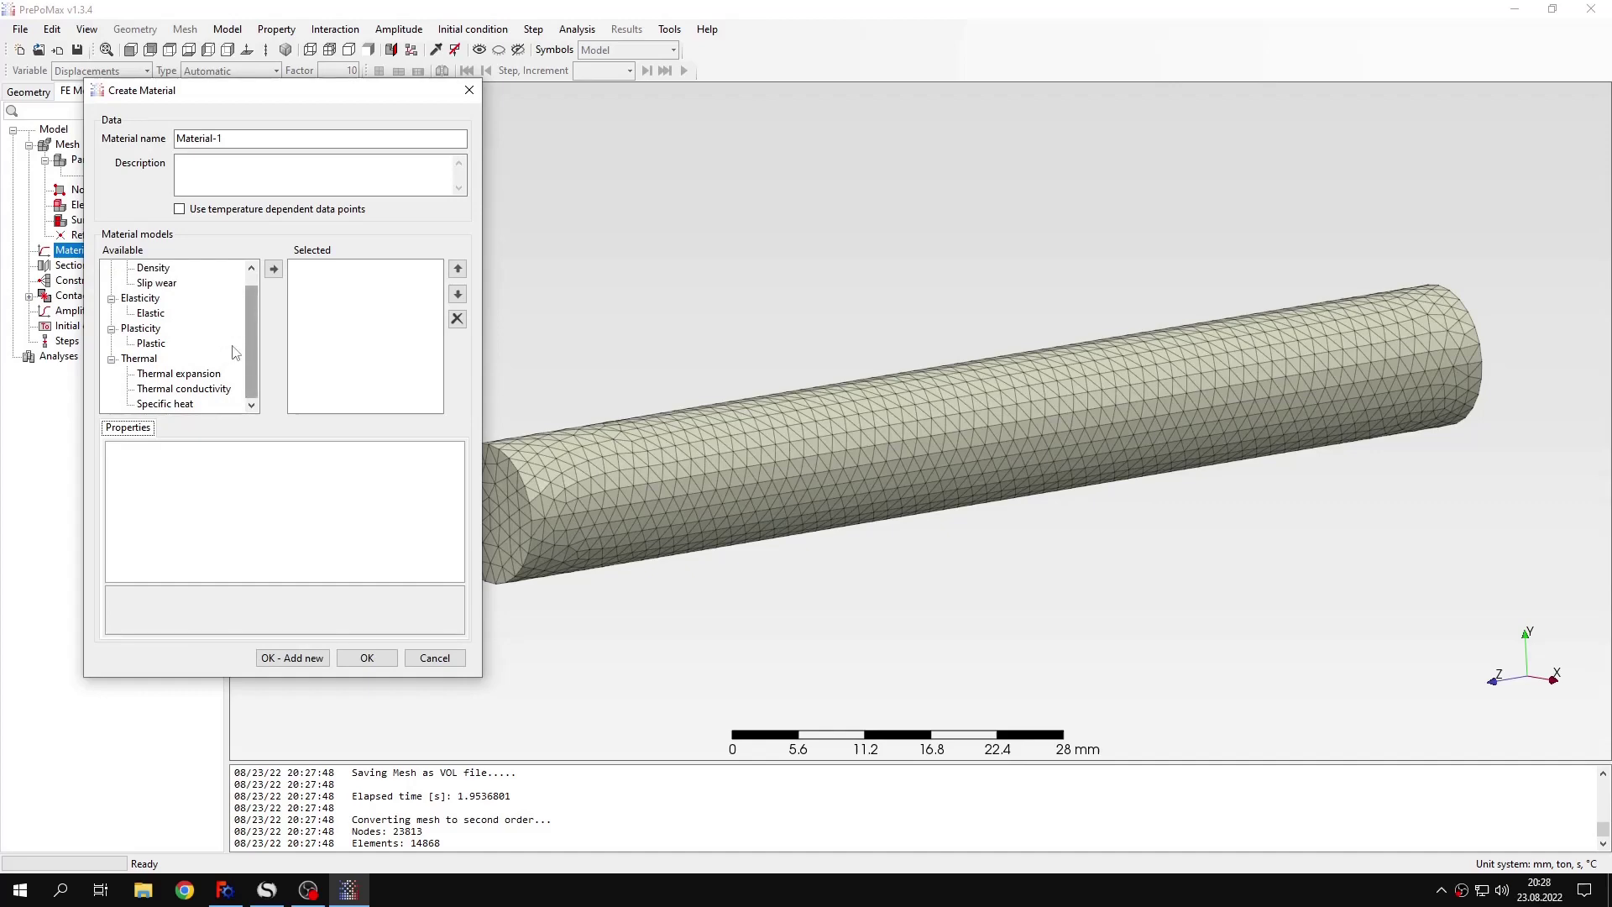
pyautogui.click(201, 389)
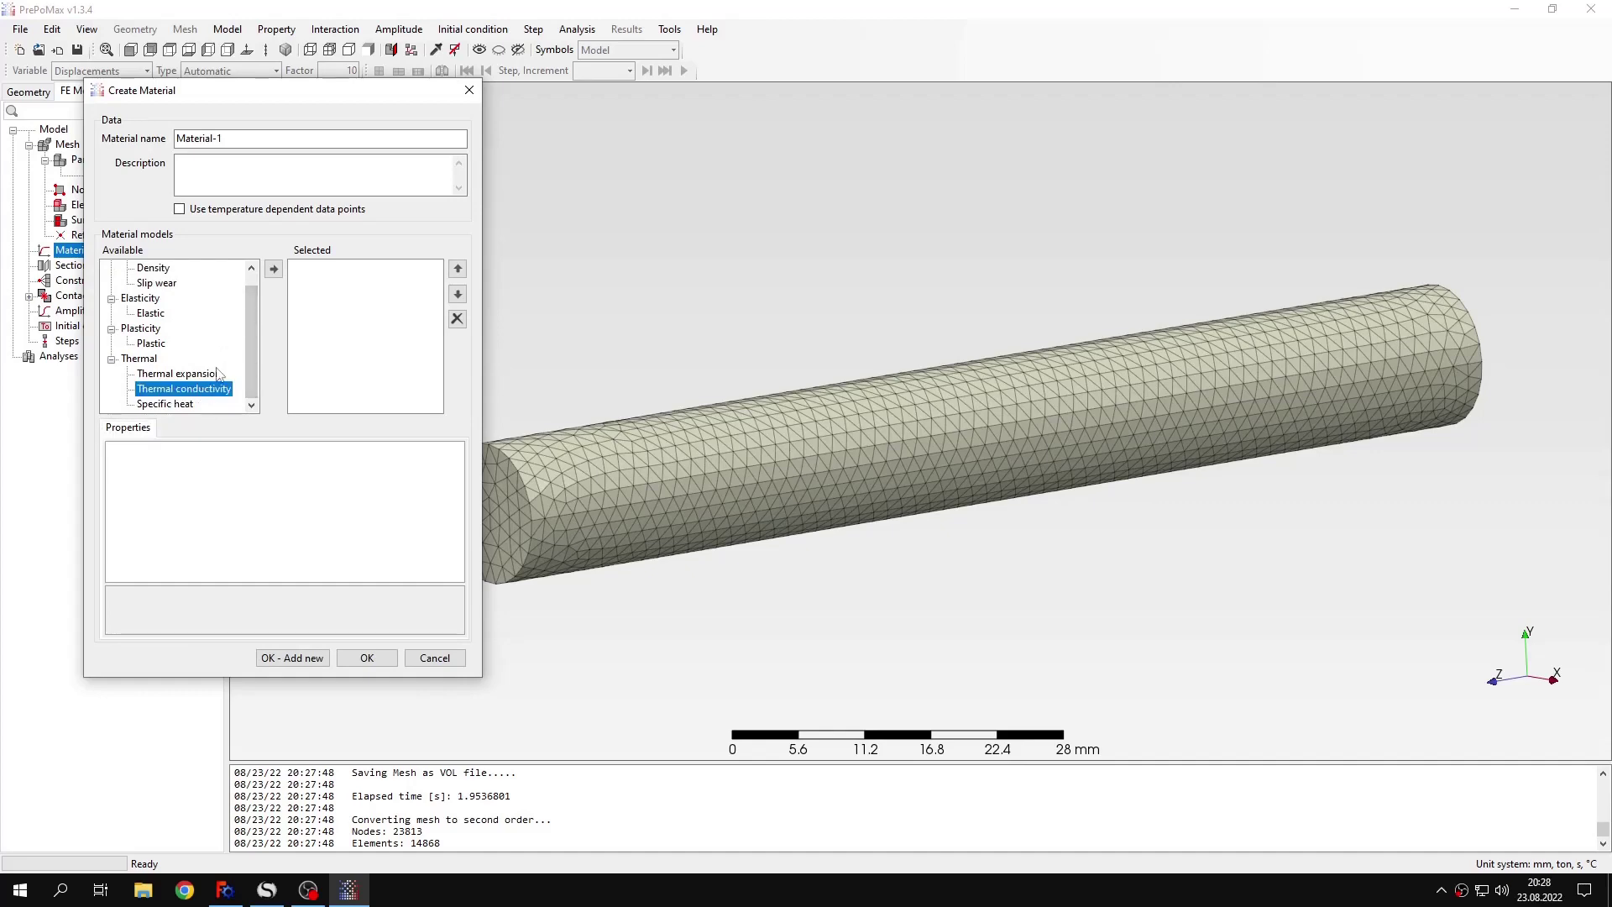
pyautogui.click(274, 268)
pyautogui.click(267, 891)
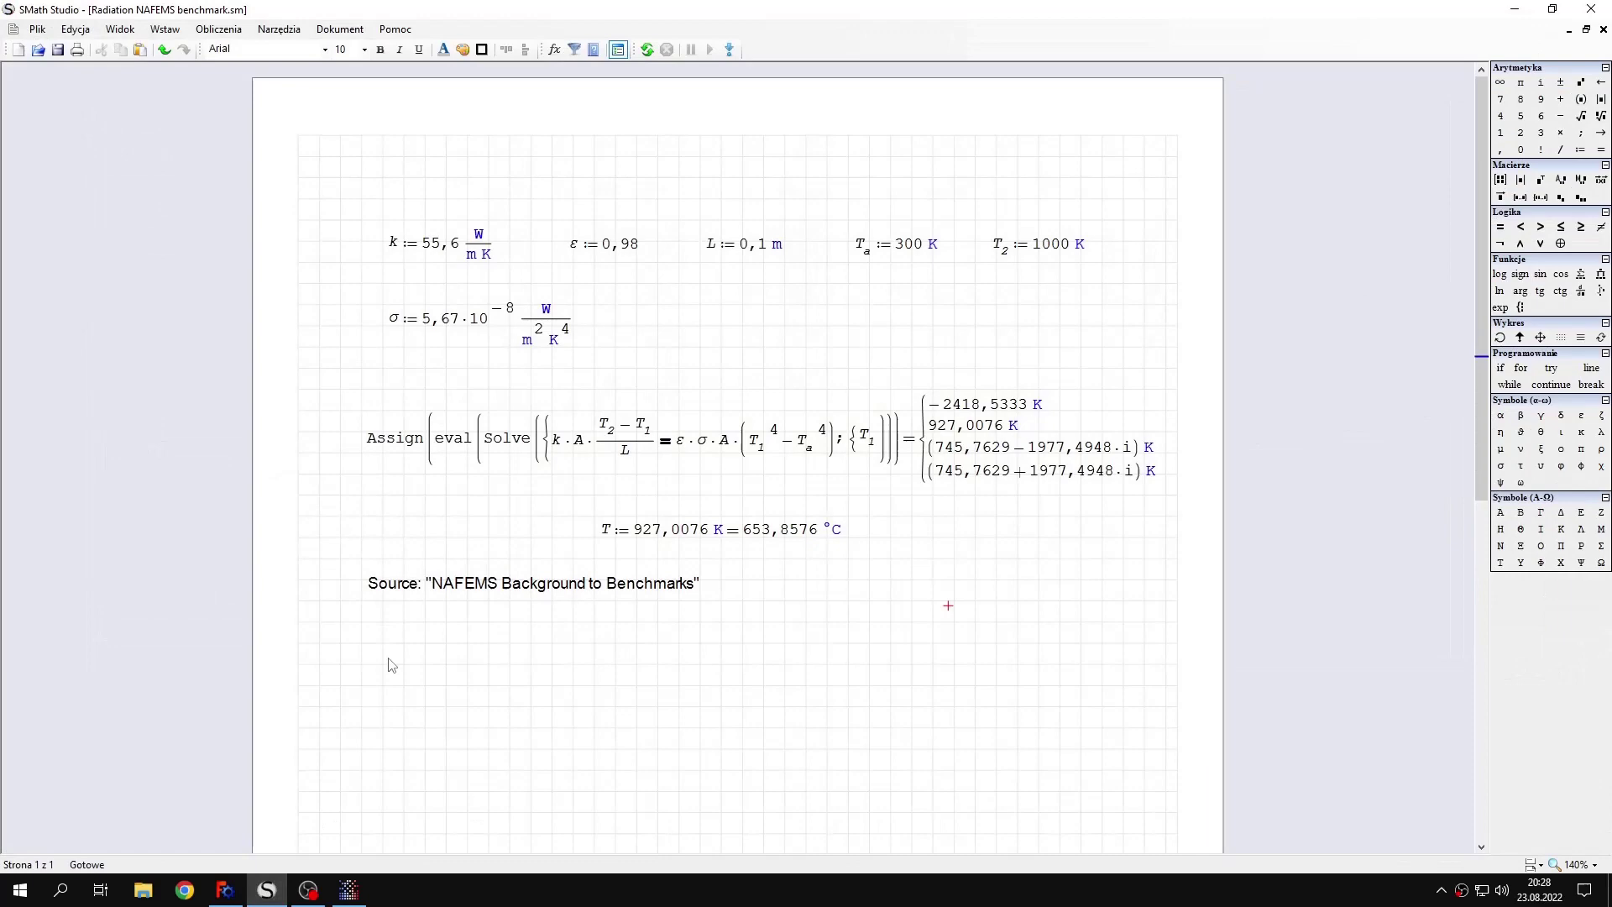
pyautogui.hotkey('alt', 'Tab')
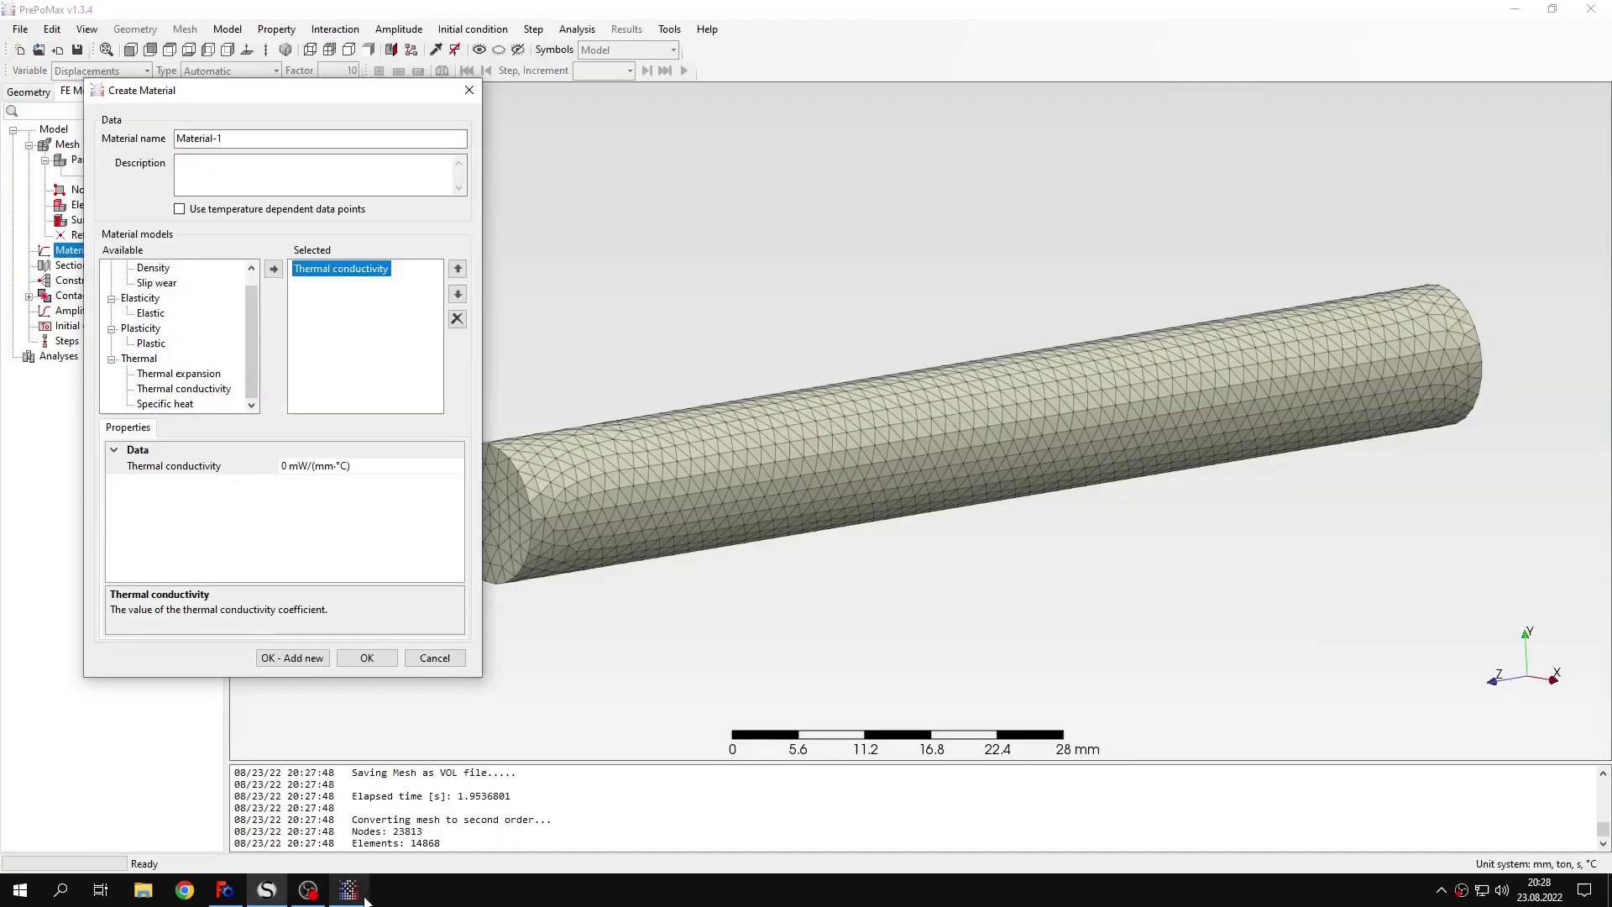
pyautogui.click(291, 467)
pyautogui.press('BackSpace')
pyautogui.write('55.6')
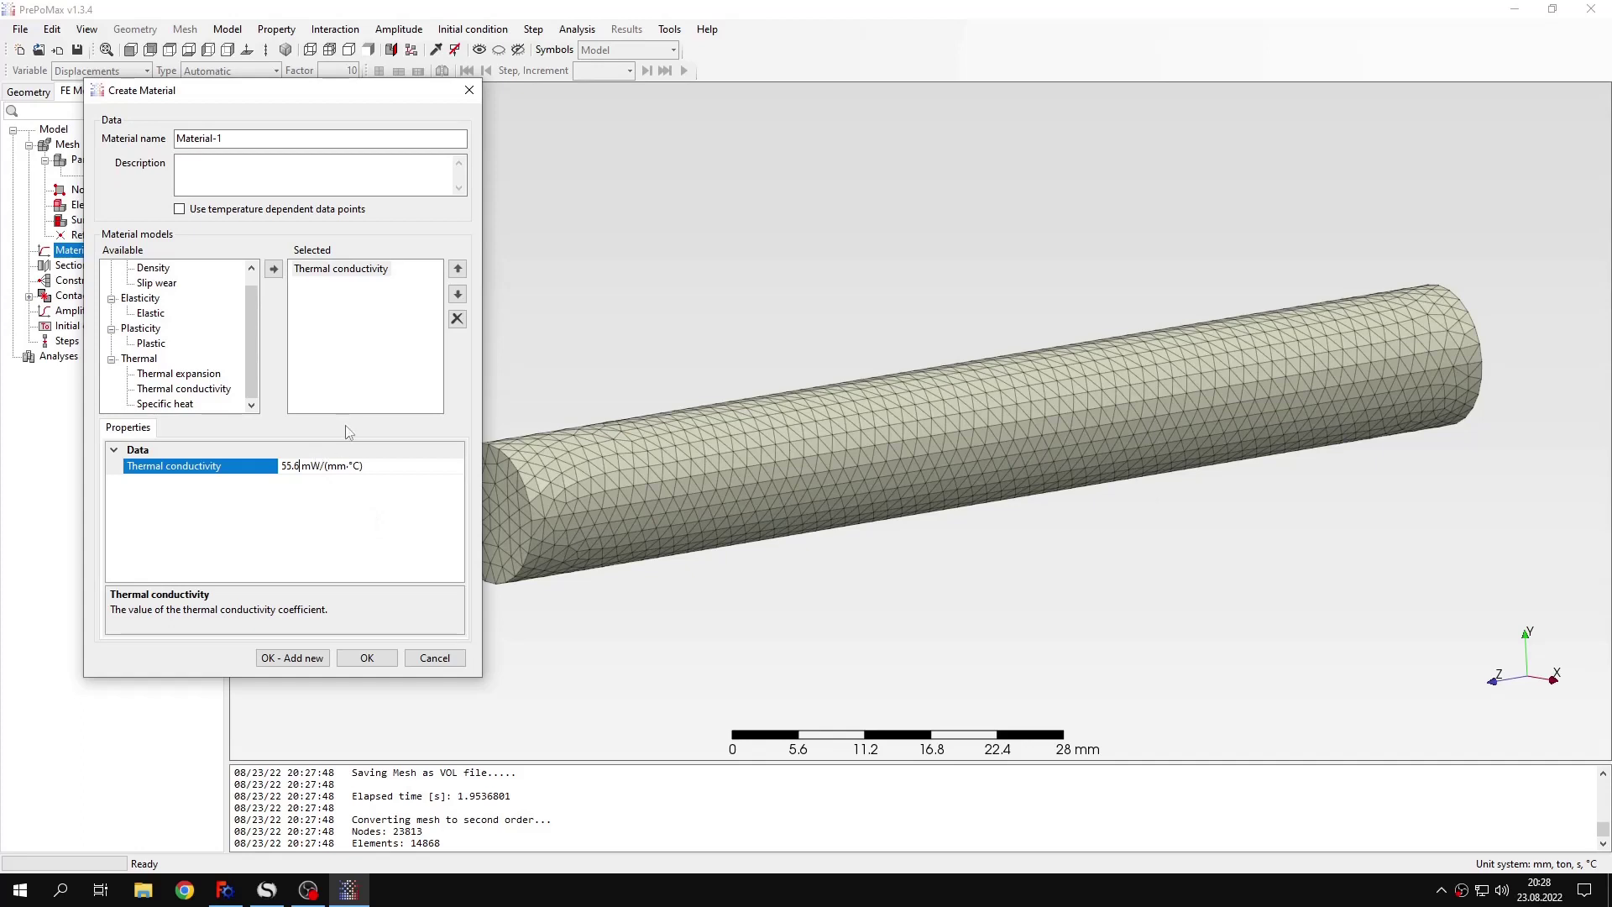
pyautogui.click(382, 661)
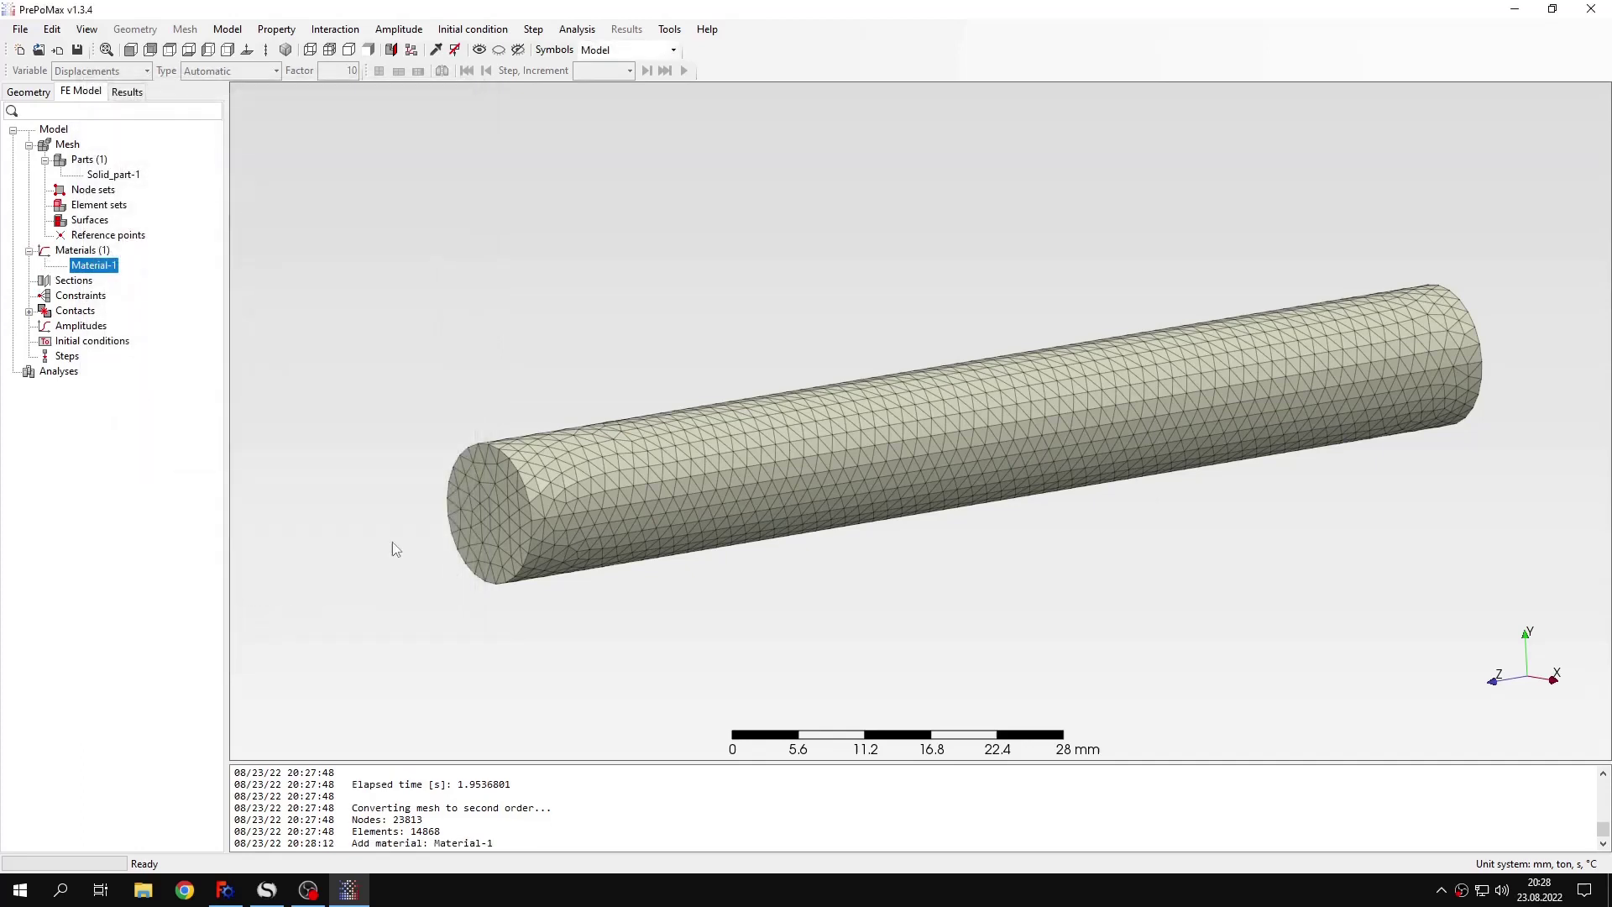
# Assign a solid section using Material-1 to the rod and add a steady-state heat transfer step
pyautogui.doubleClick(69, 280)
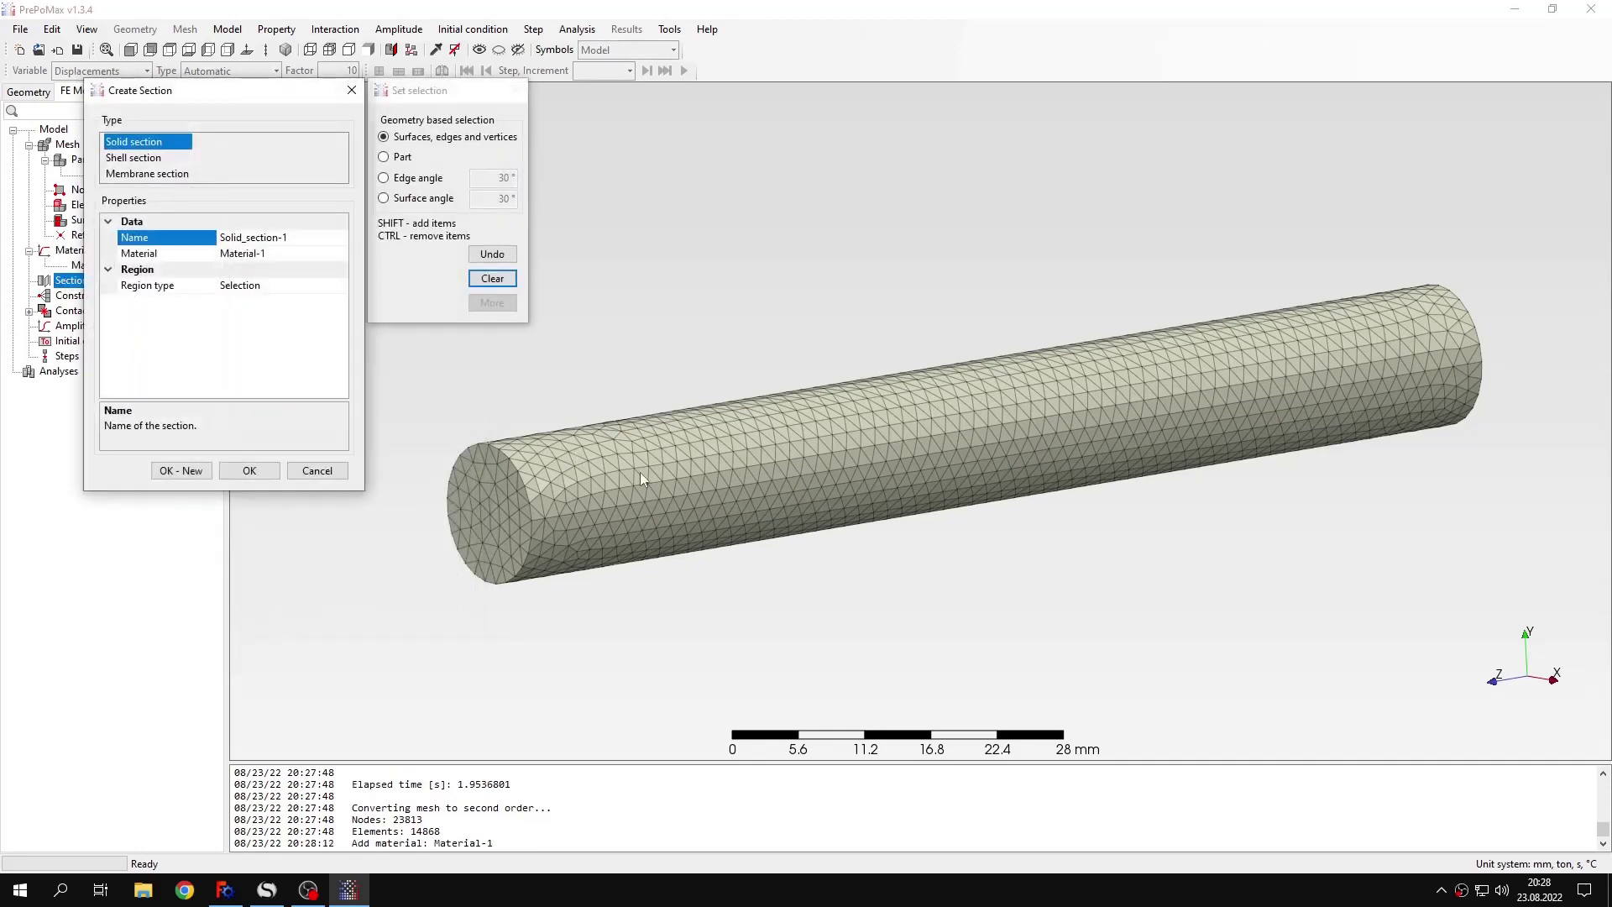
pyautogui.click(260, 472)
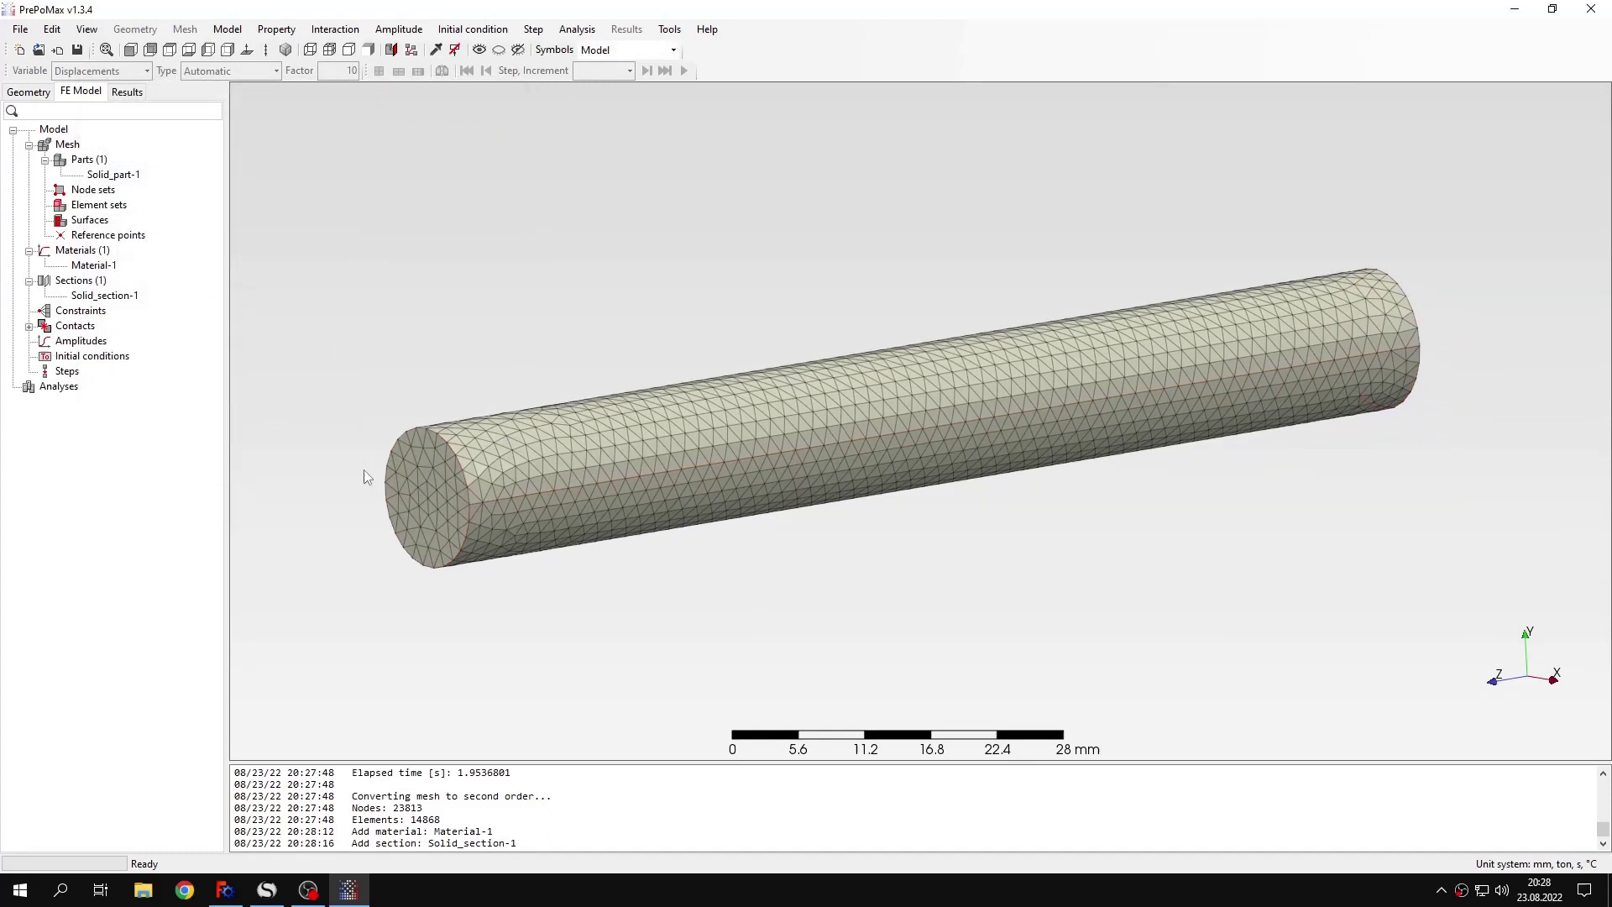
pyautogui.doubleClick(67, 371)
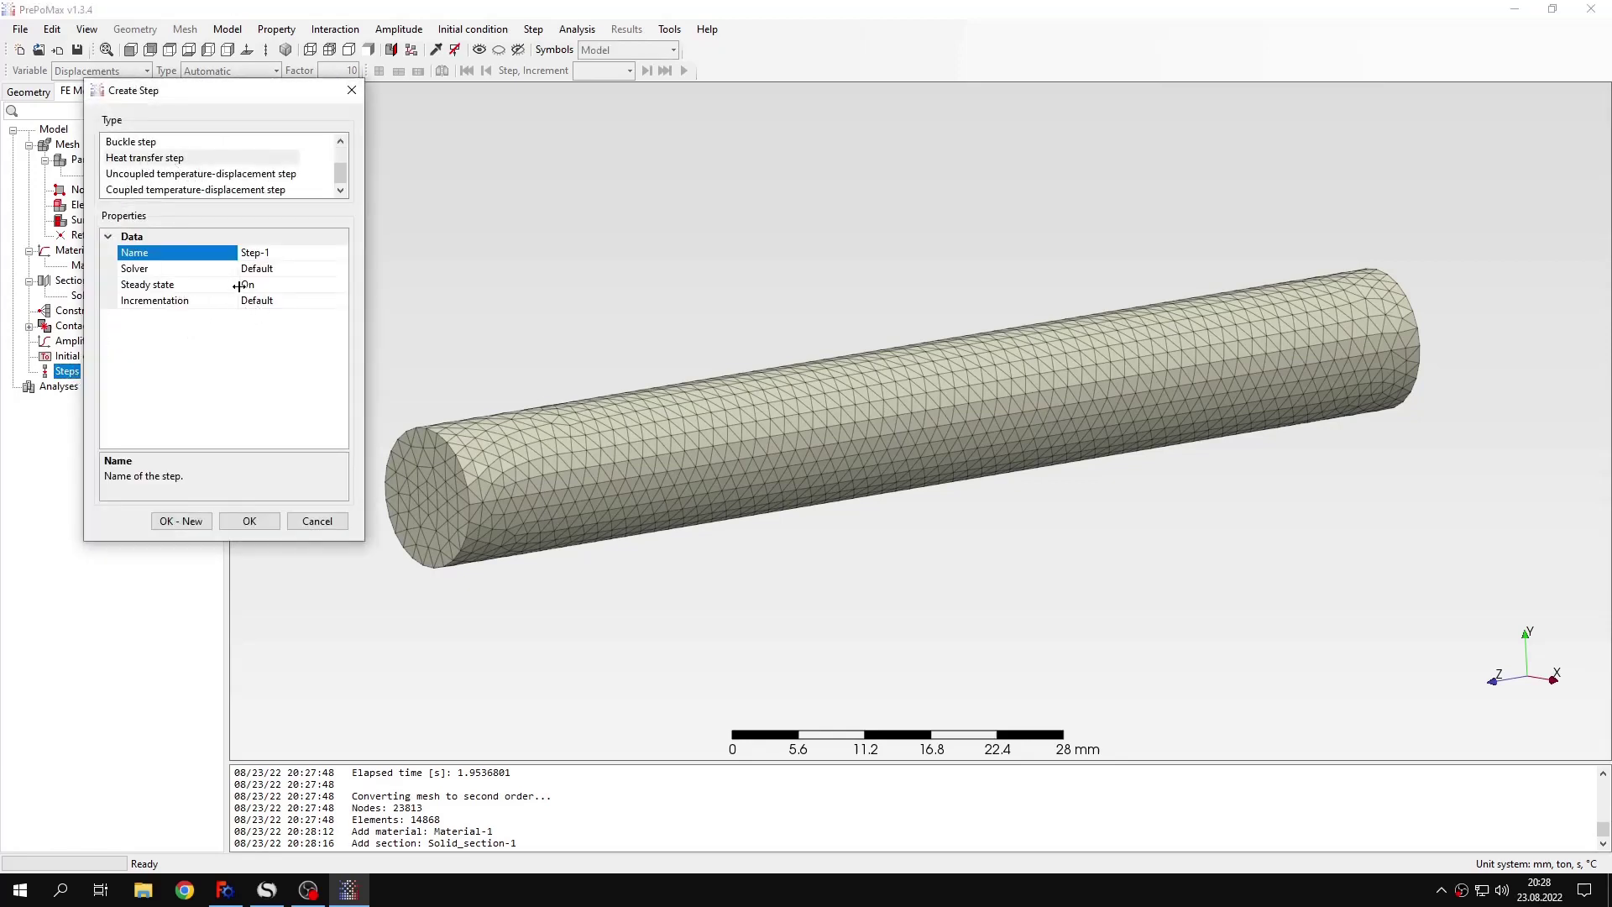
pyautogui.click(267, 523)
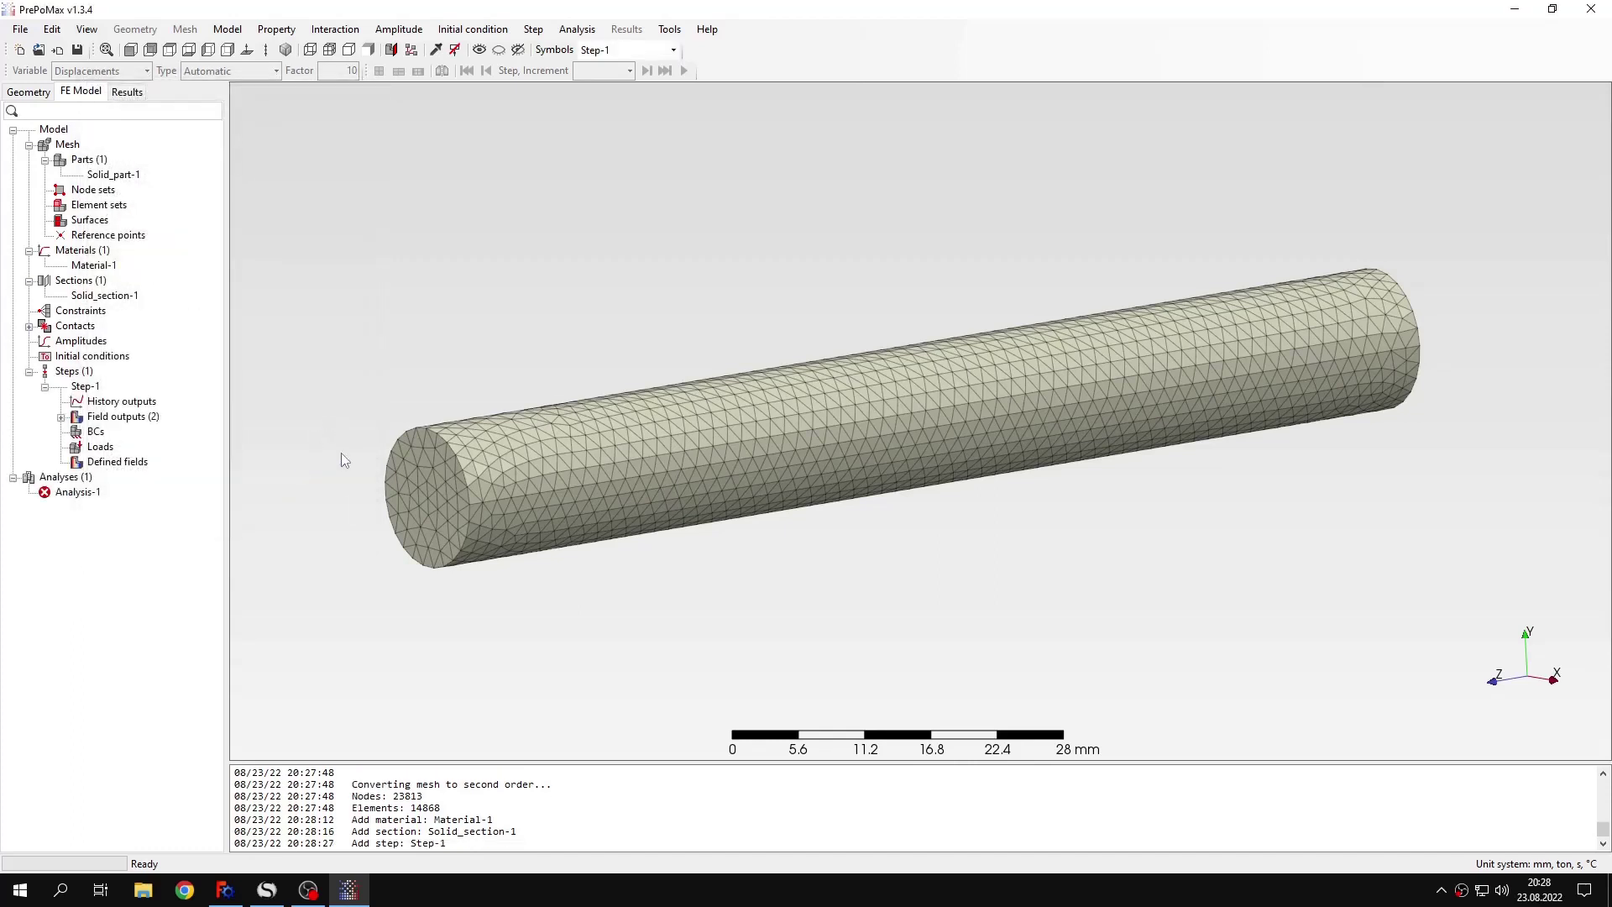
# Apply a temperature boundary condition of 1000 K (726.85 °C) to the rod's end face on the negative Z side, per the SMath Studio sheet
pyautogui.scroll(-2, 456, 450)
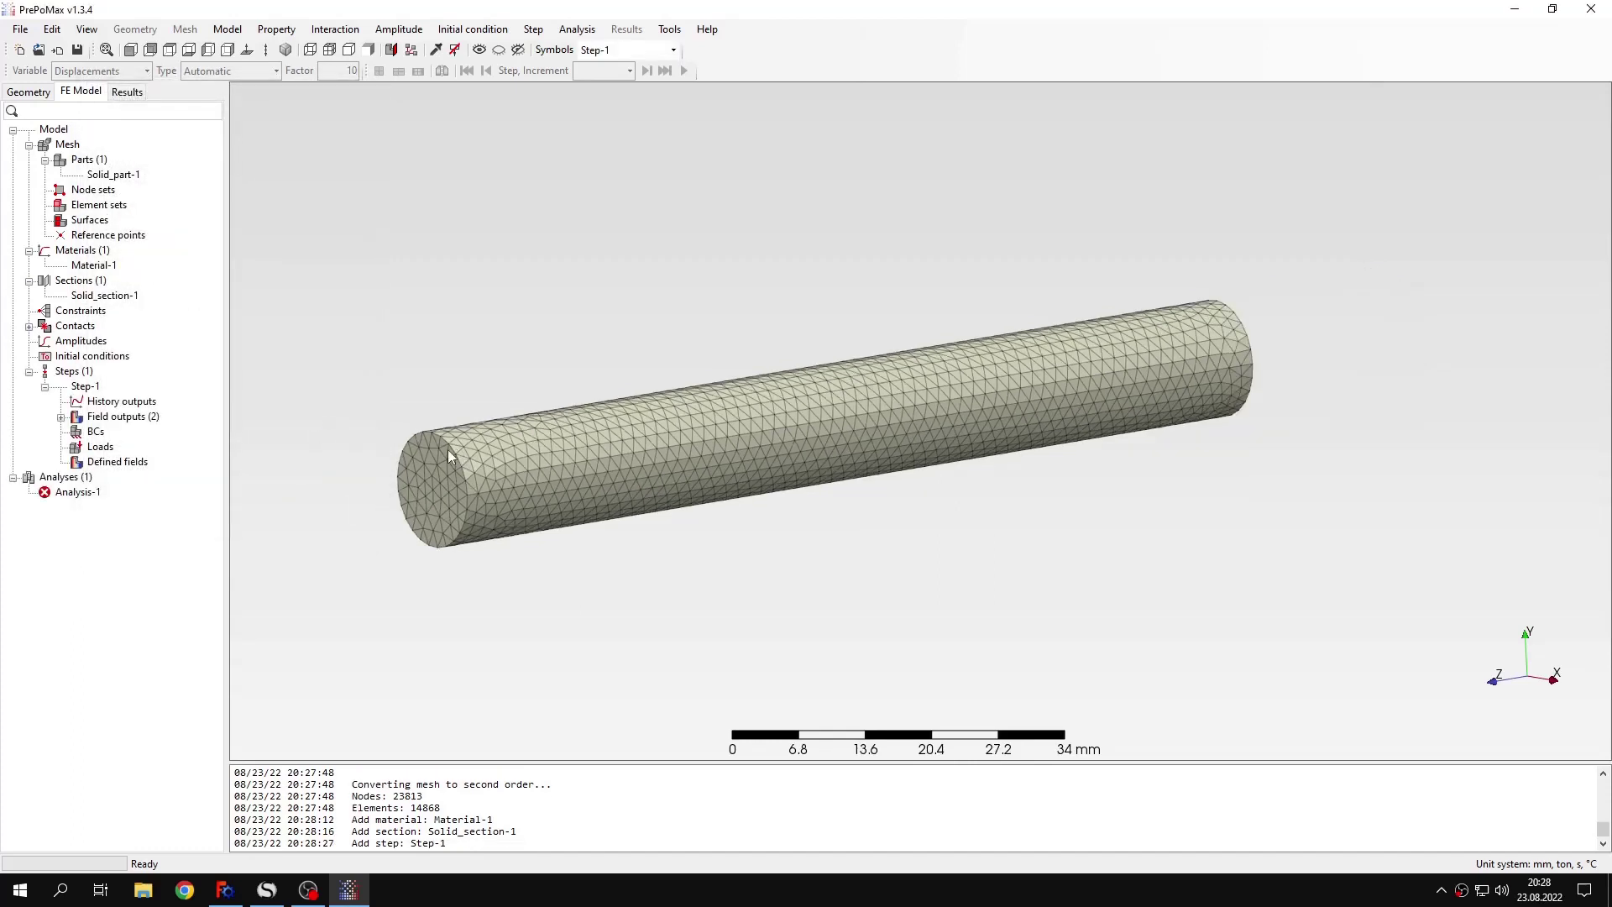
pyautogui.click(350, 49)
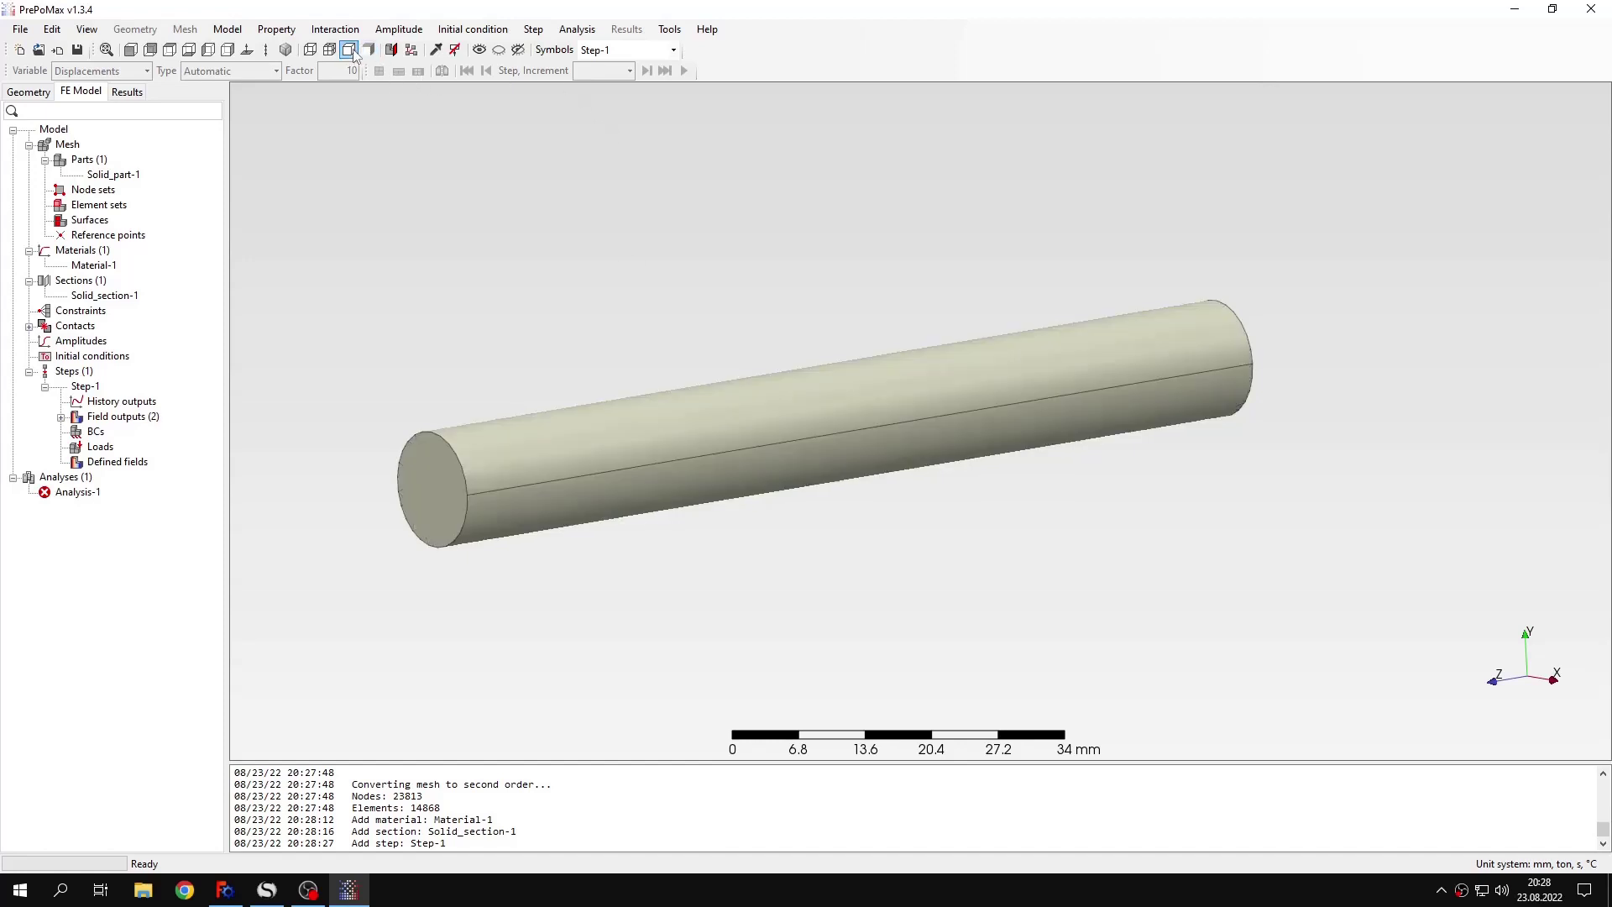
pyautogui.moveTo(460, 427); pyautogui.dragTo(393, 456, button='middle')
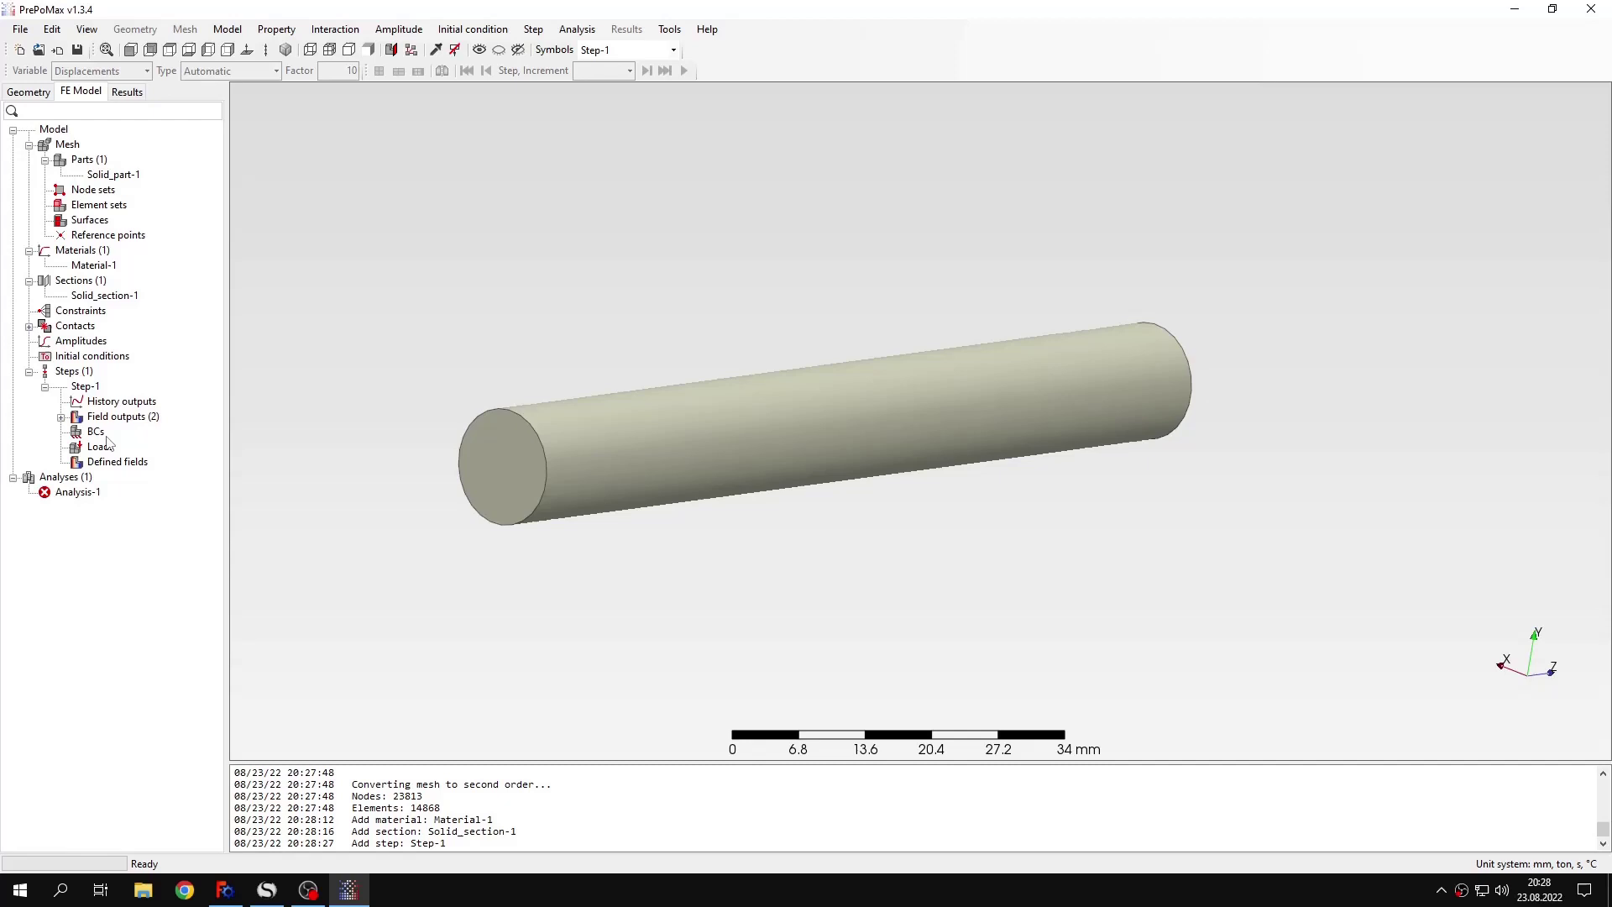
pyautogui.doubleClick(96, 432)
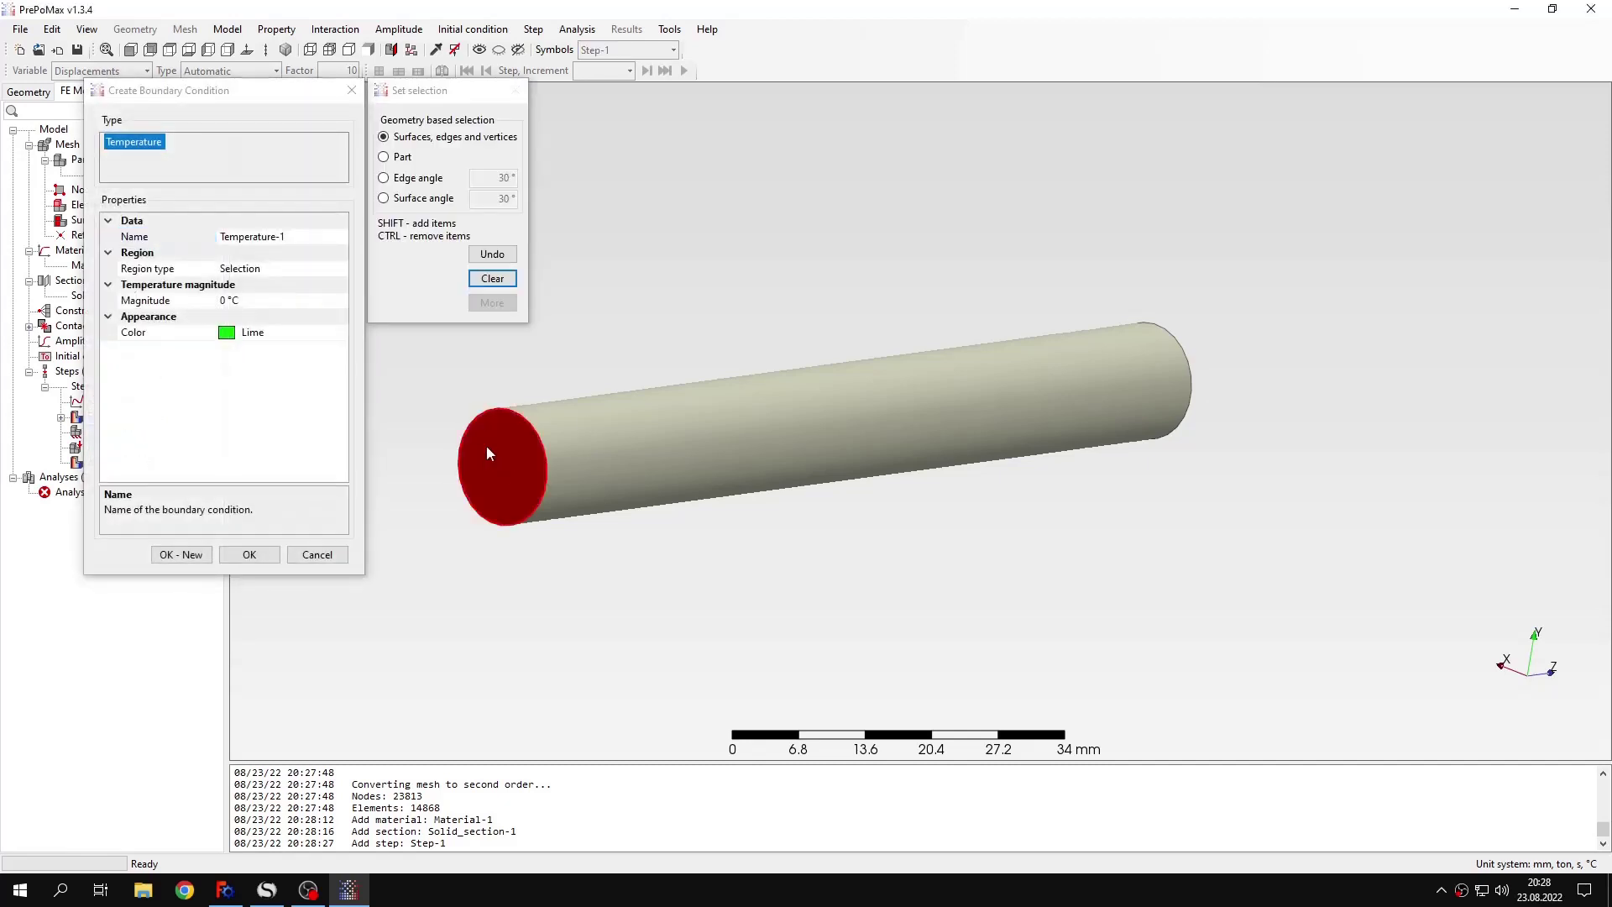
pyautogui.click(267, 890)
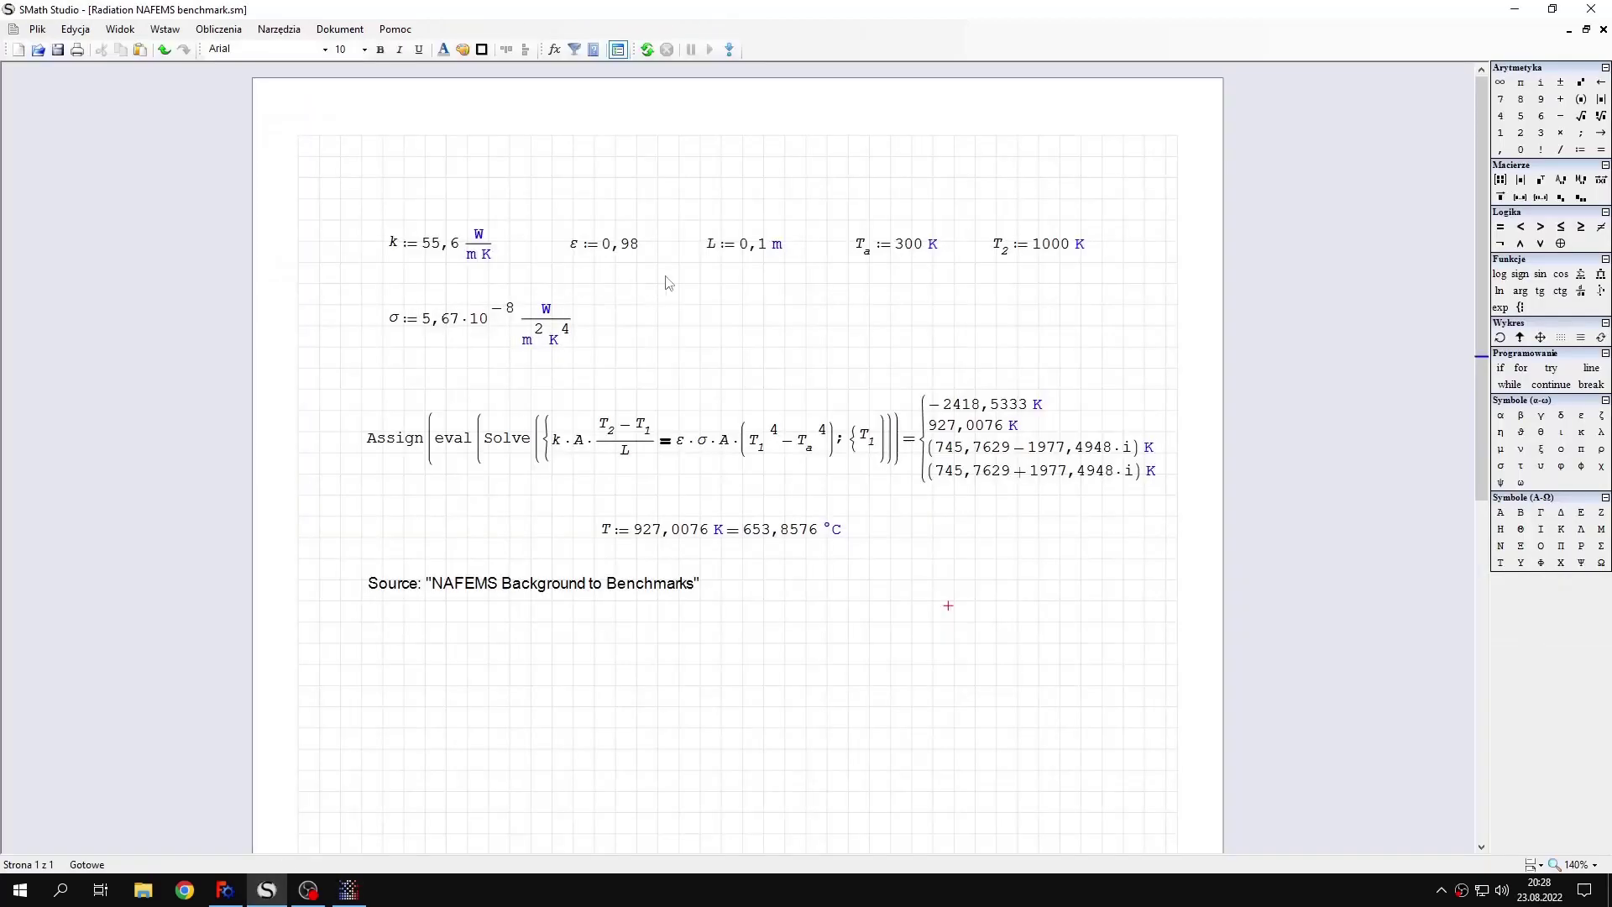
pyautogui.moveTo(1050, 251)
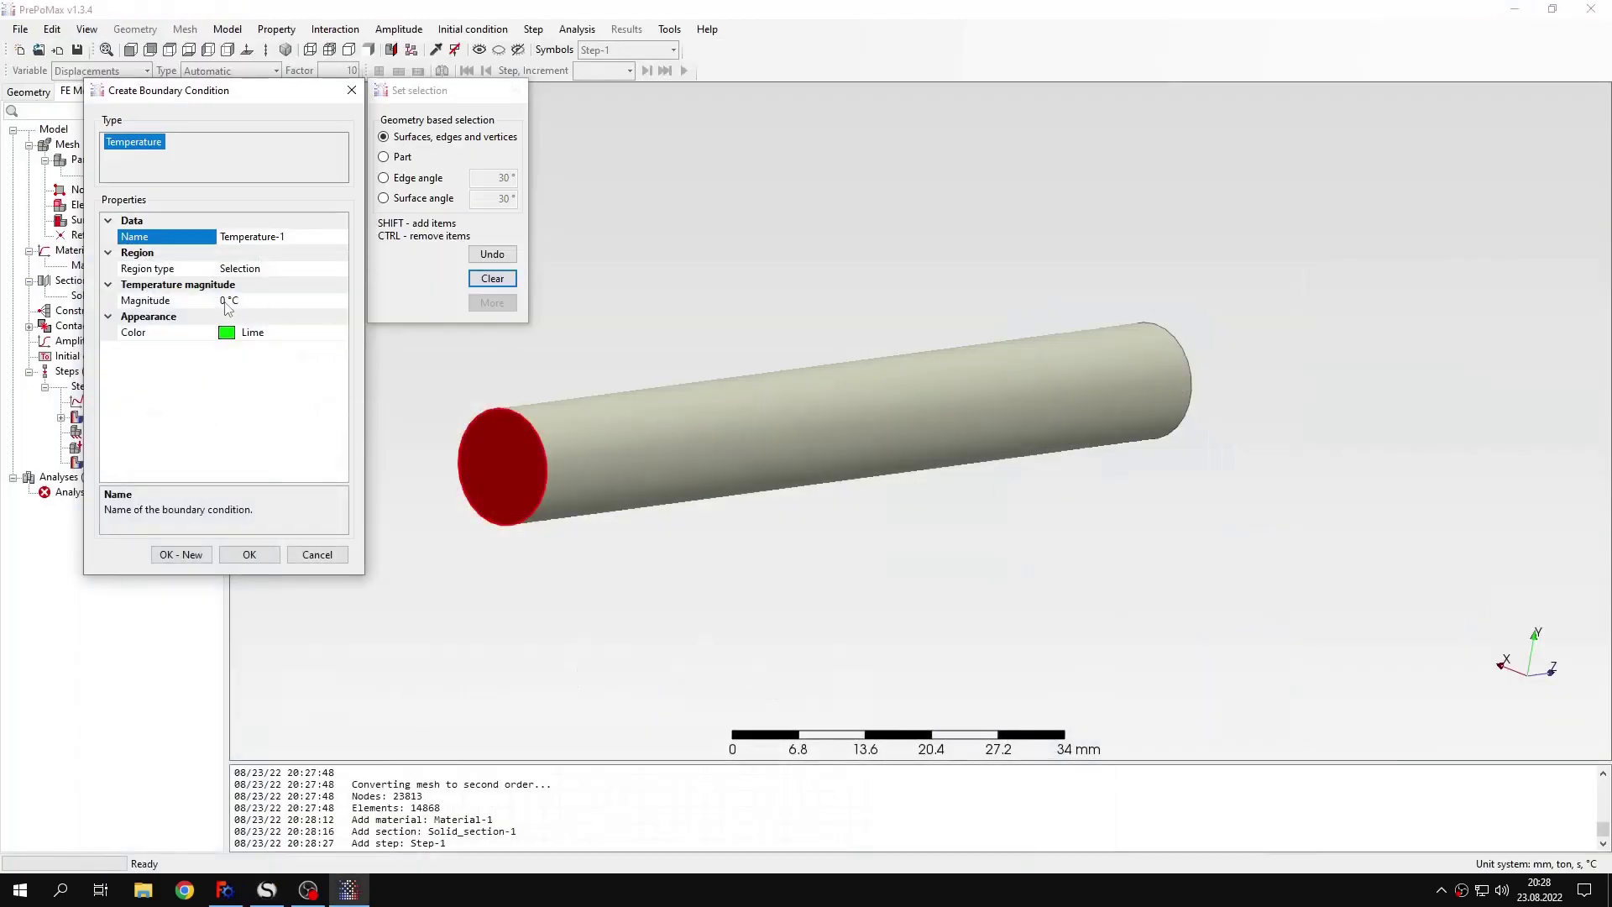
pyautogui.click(225, 300)
pyautogui.write('1000')
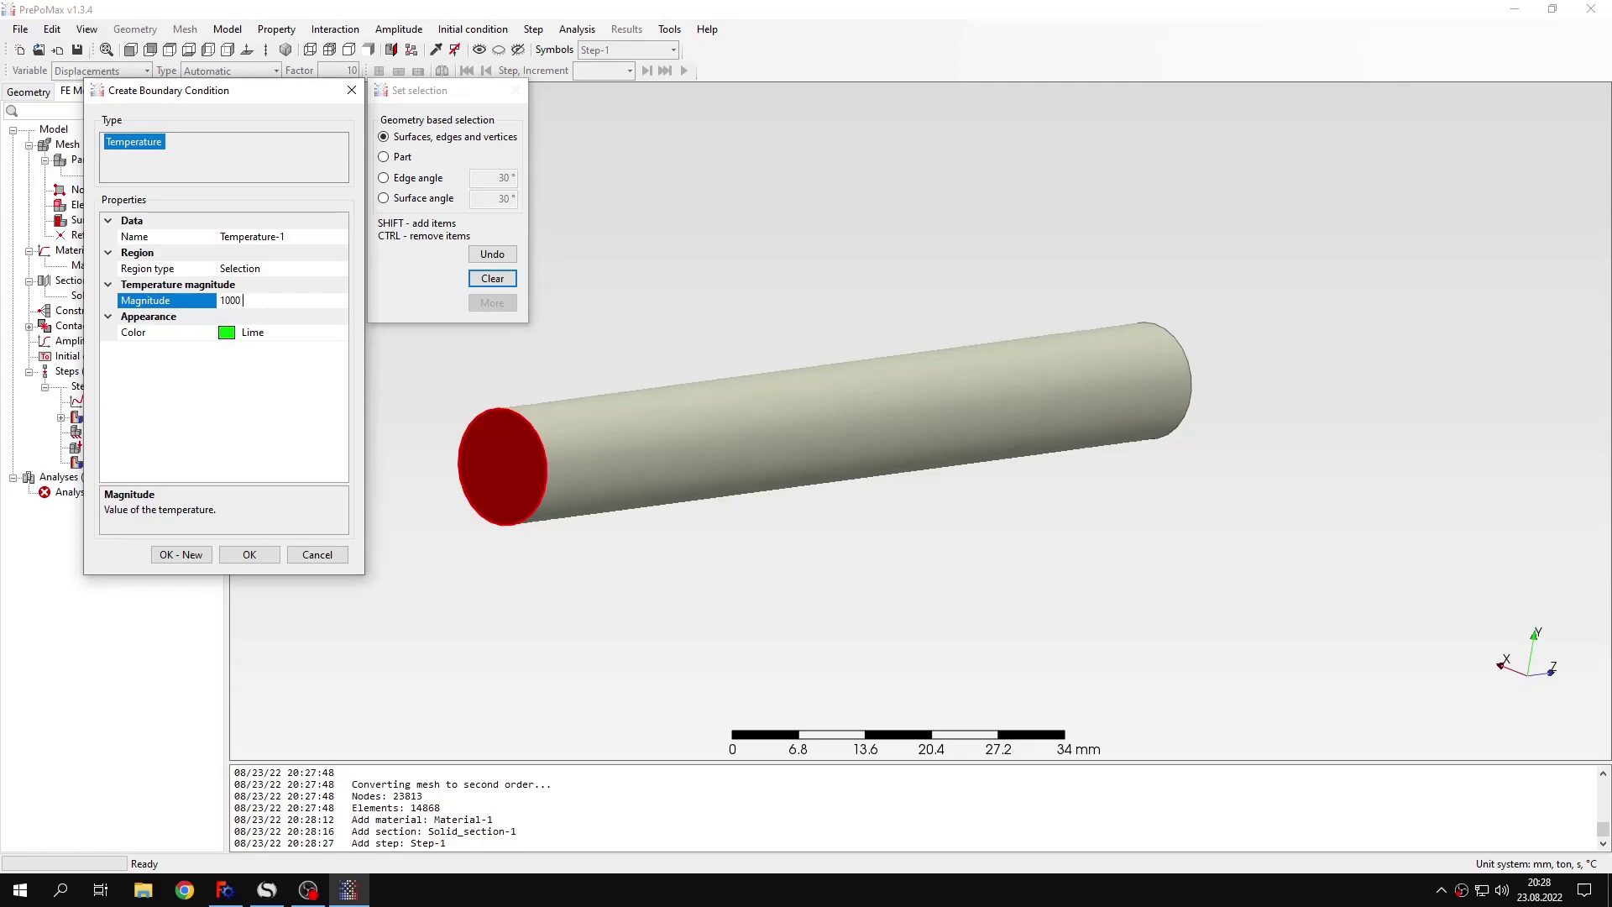
pyautogui.press('Return')
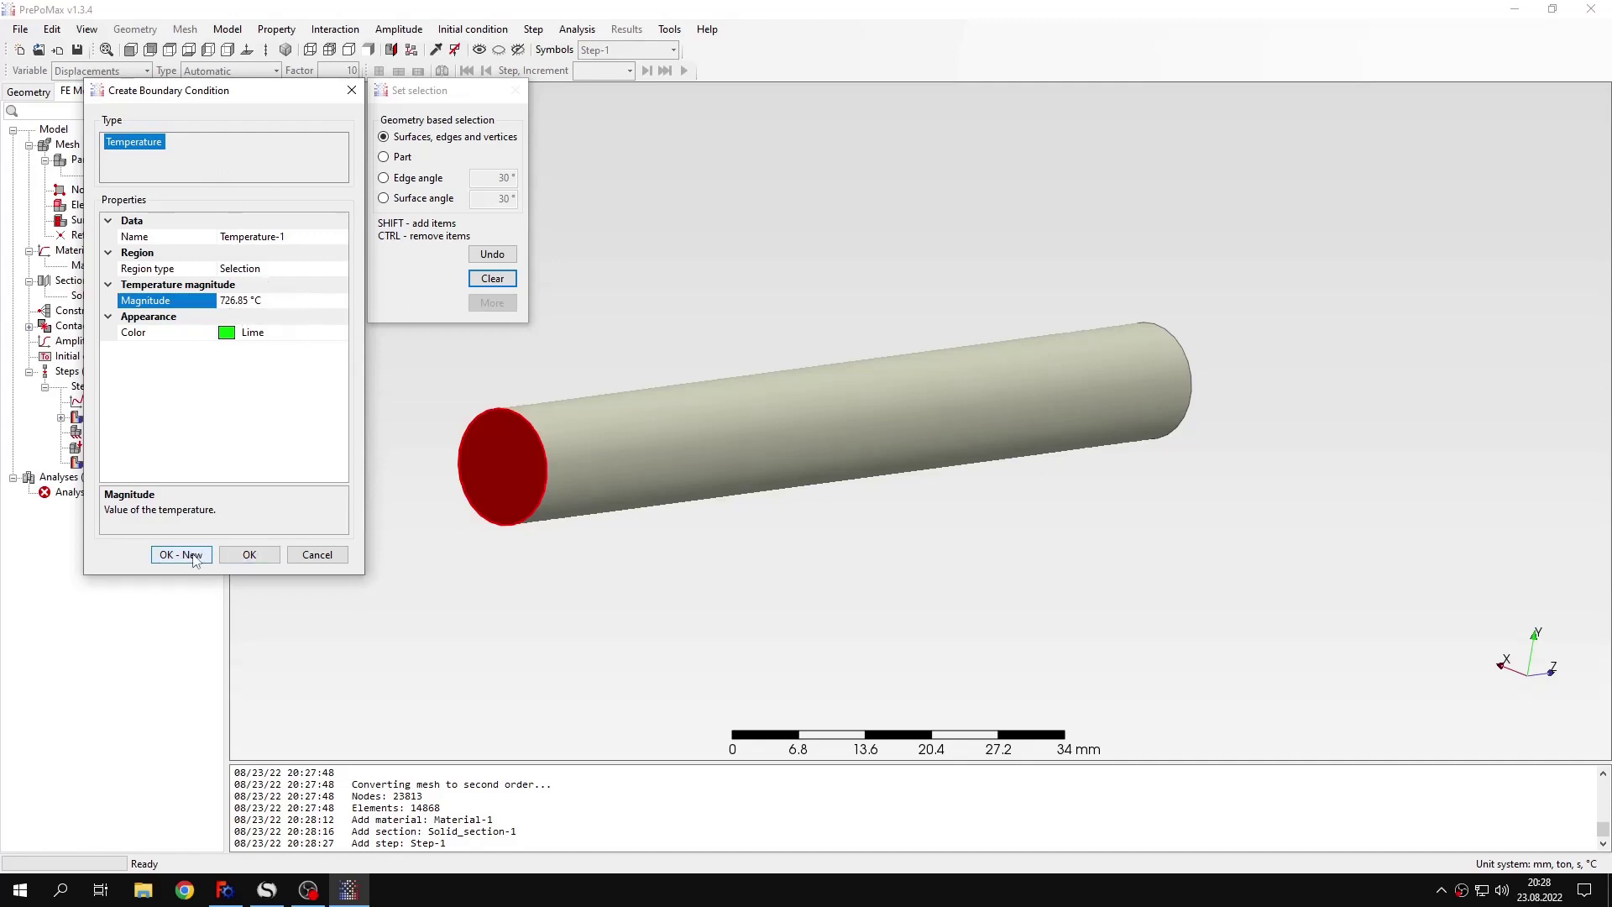
pyautogui.click(245, 556)
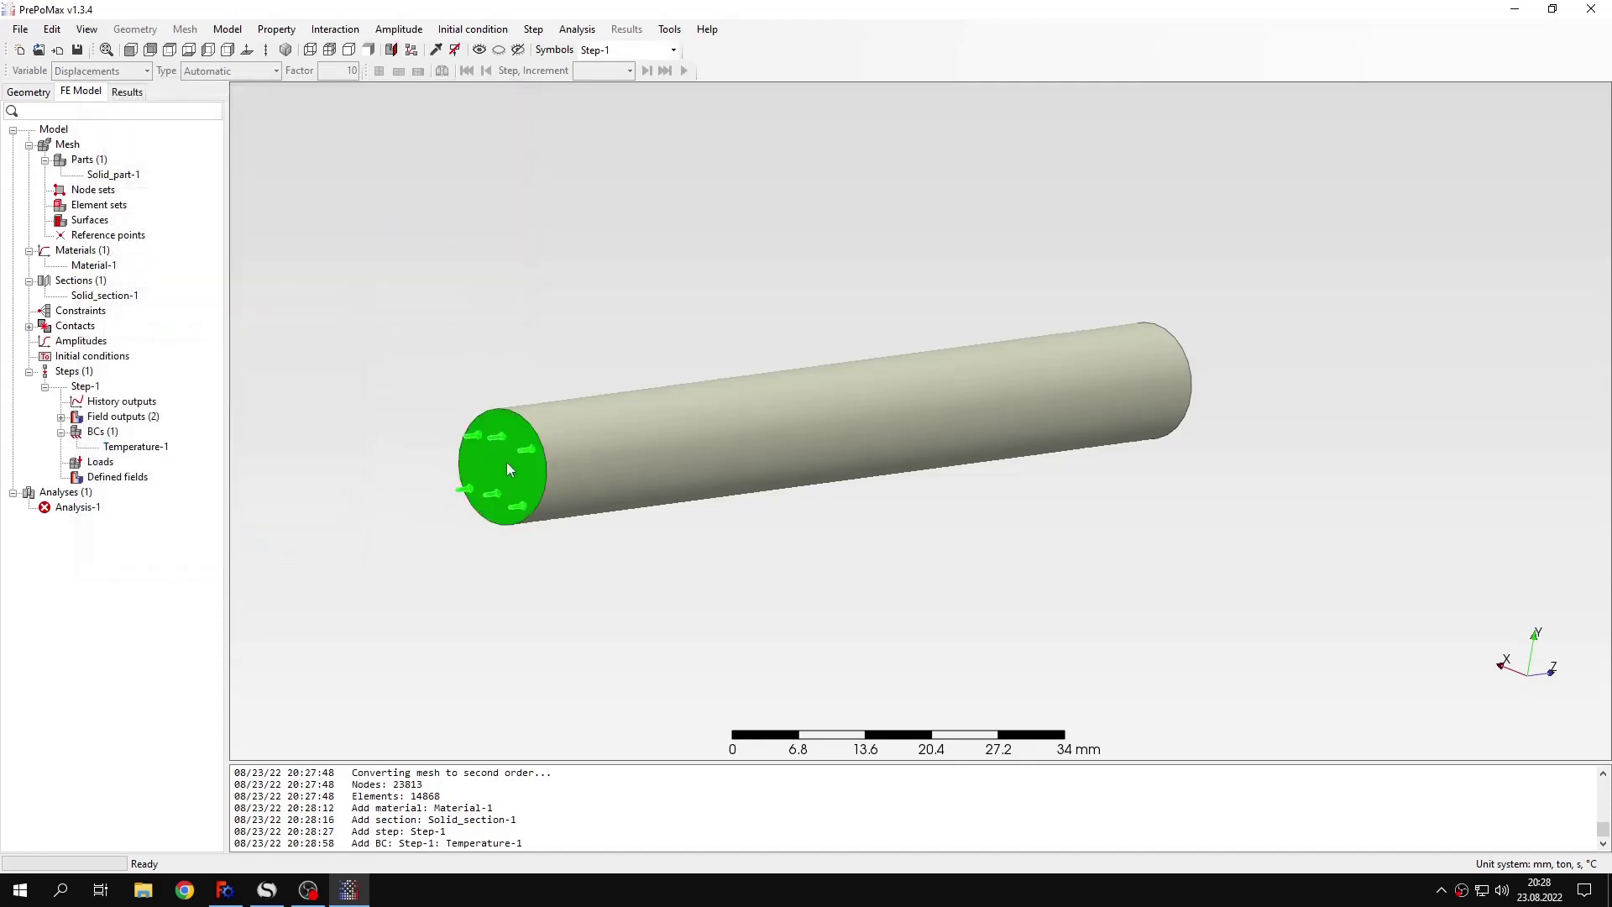
# Start a radiation load in Step-1 and select the rod's end face on the positive Z side as its region
pyautogui.doubleClick(100, 464)
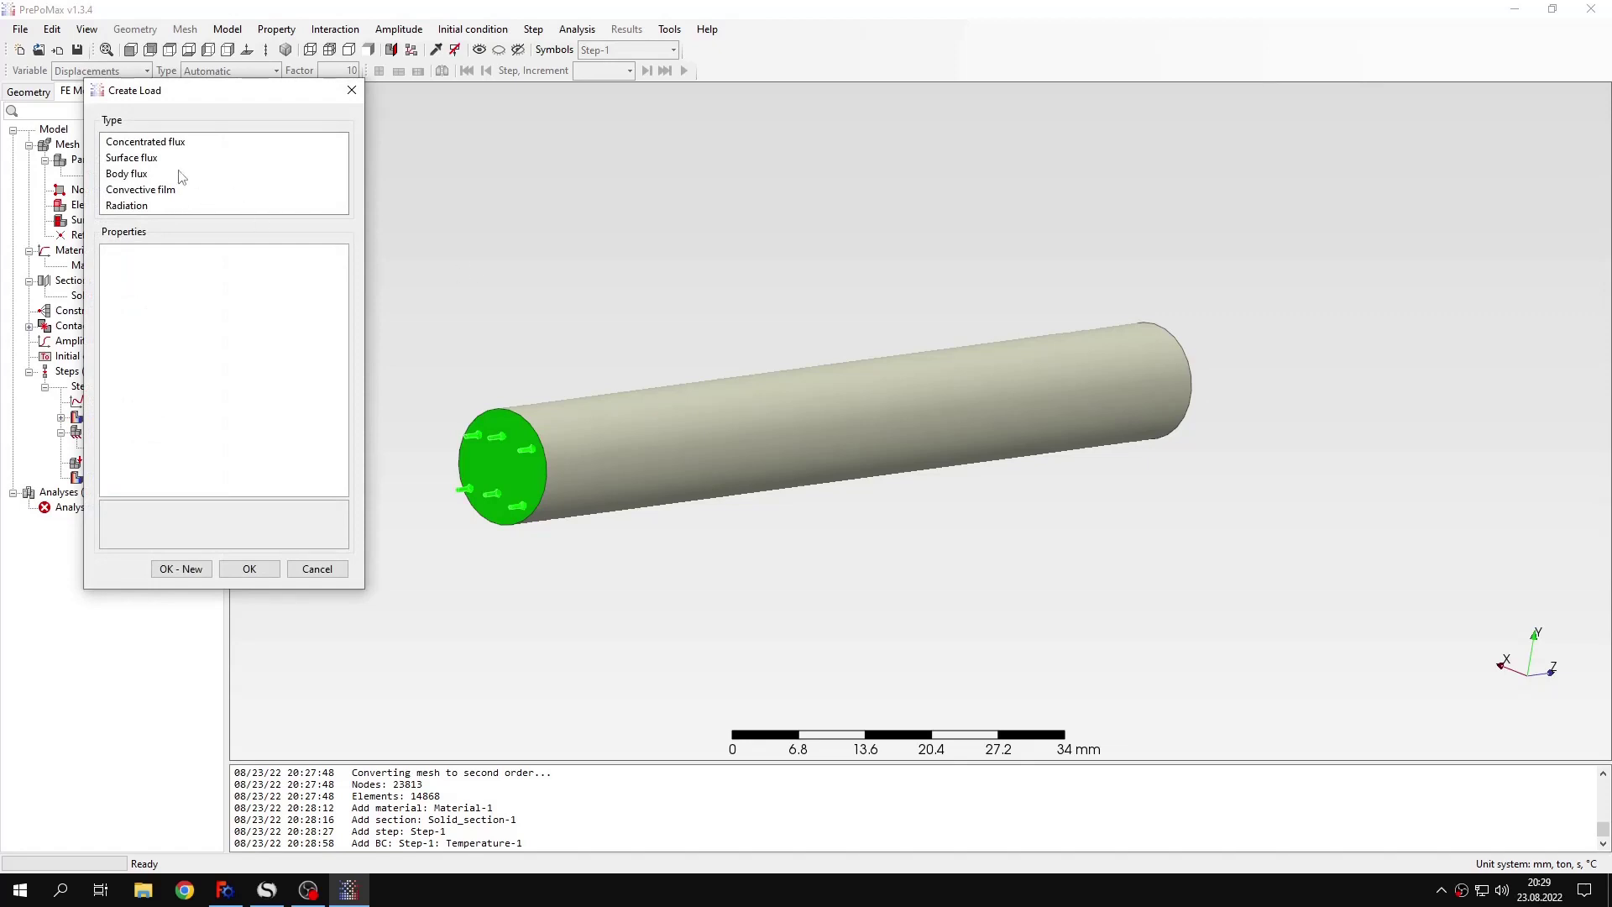
pyautogui.click(145, 209)
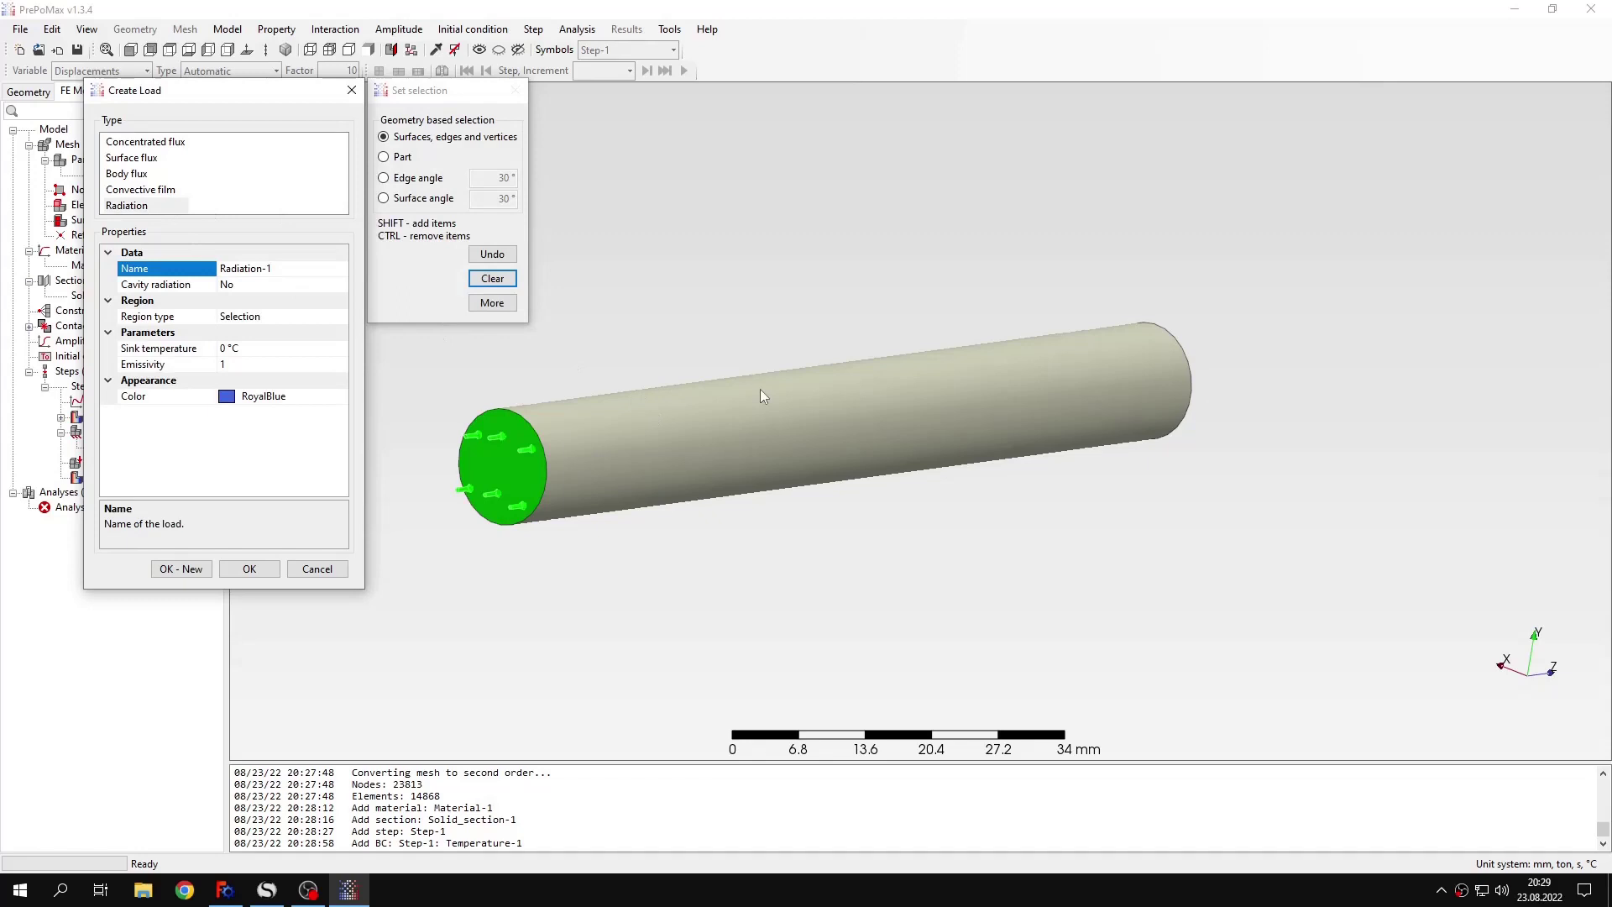
pyautogui.moveTo(759, 390); pyautogui.dragTo(683, 510, button='middle')
pyautogui.click(1189, 417)
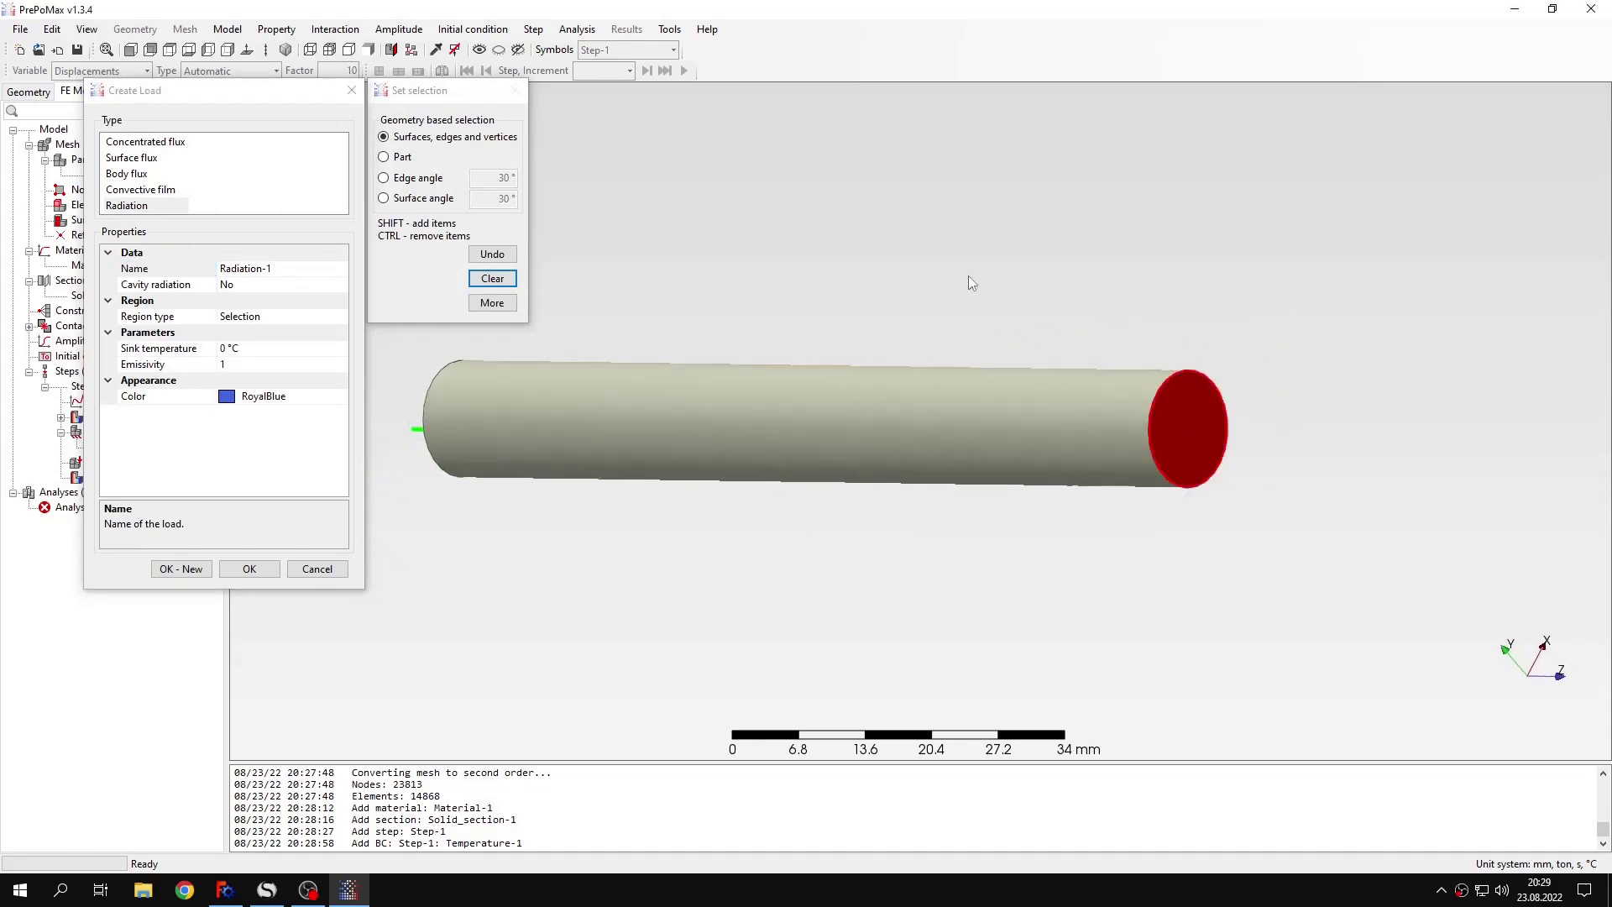
pyautogui.moveTo(969, 277); pyautogui.dragTo(965, 331, button='middle')
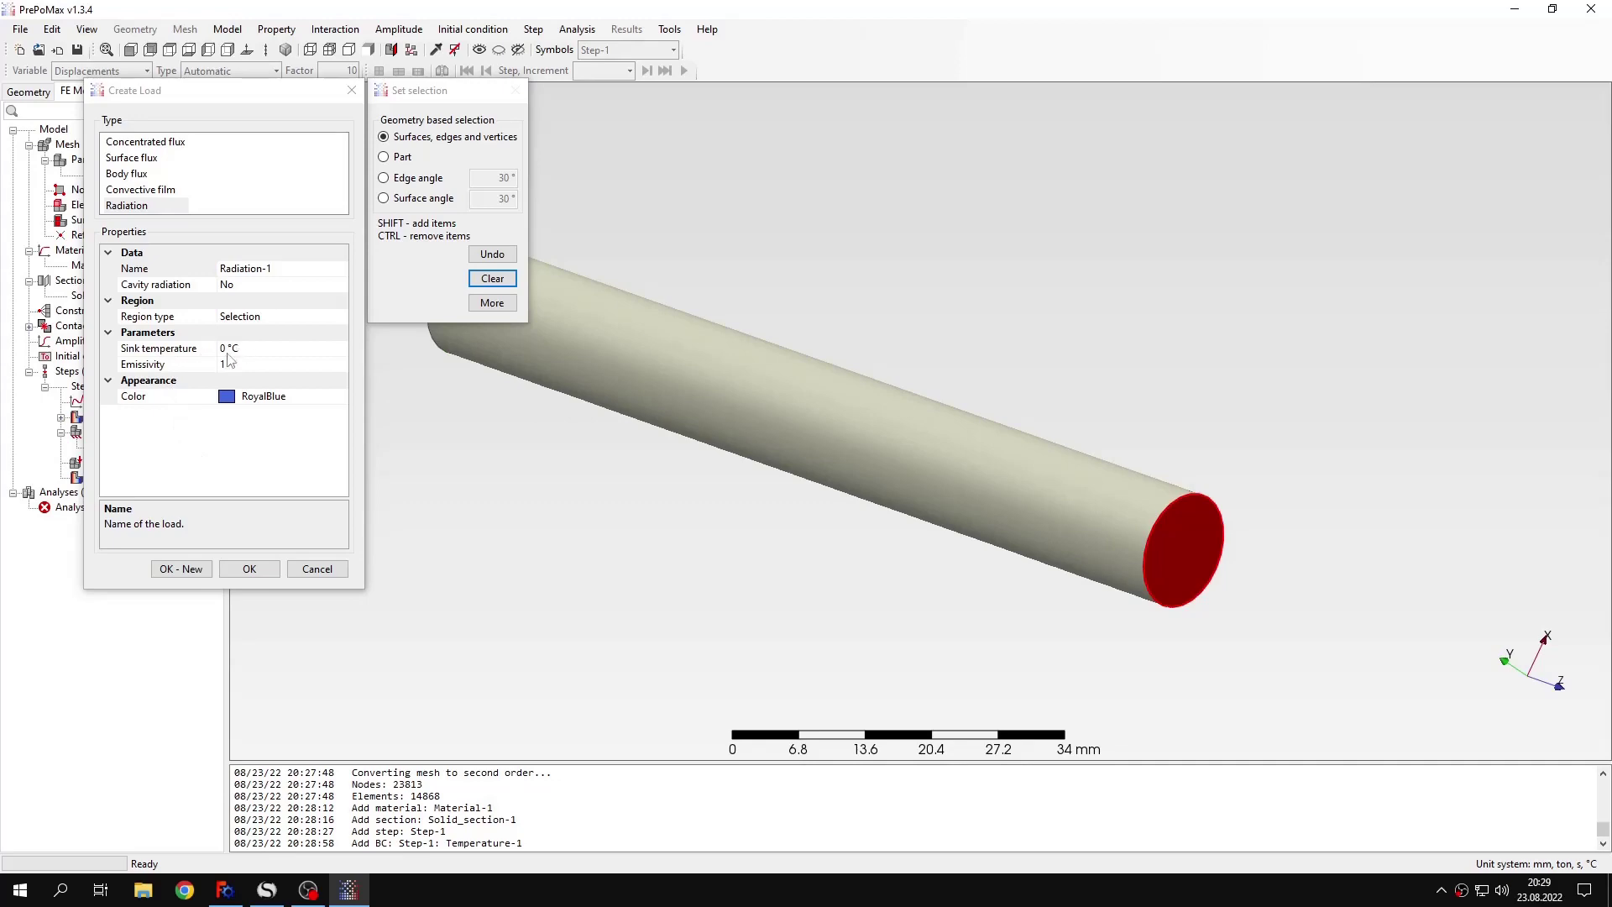
# Set the radiation load's sink temperature to 300 K, taken from the SMath Studio calculation sheet
pyautogui.click(267, 890)
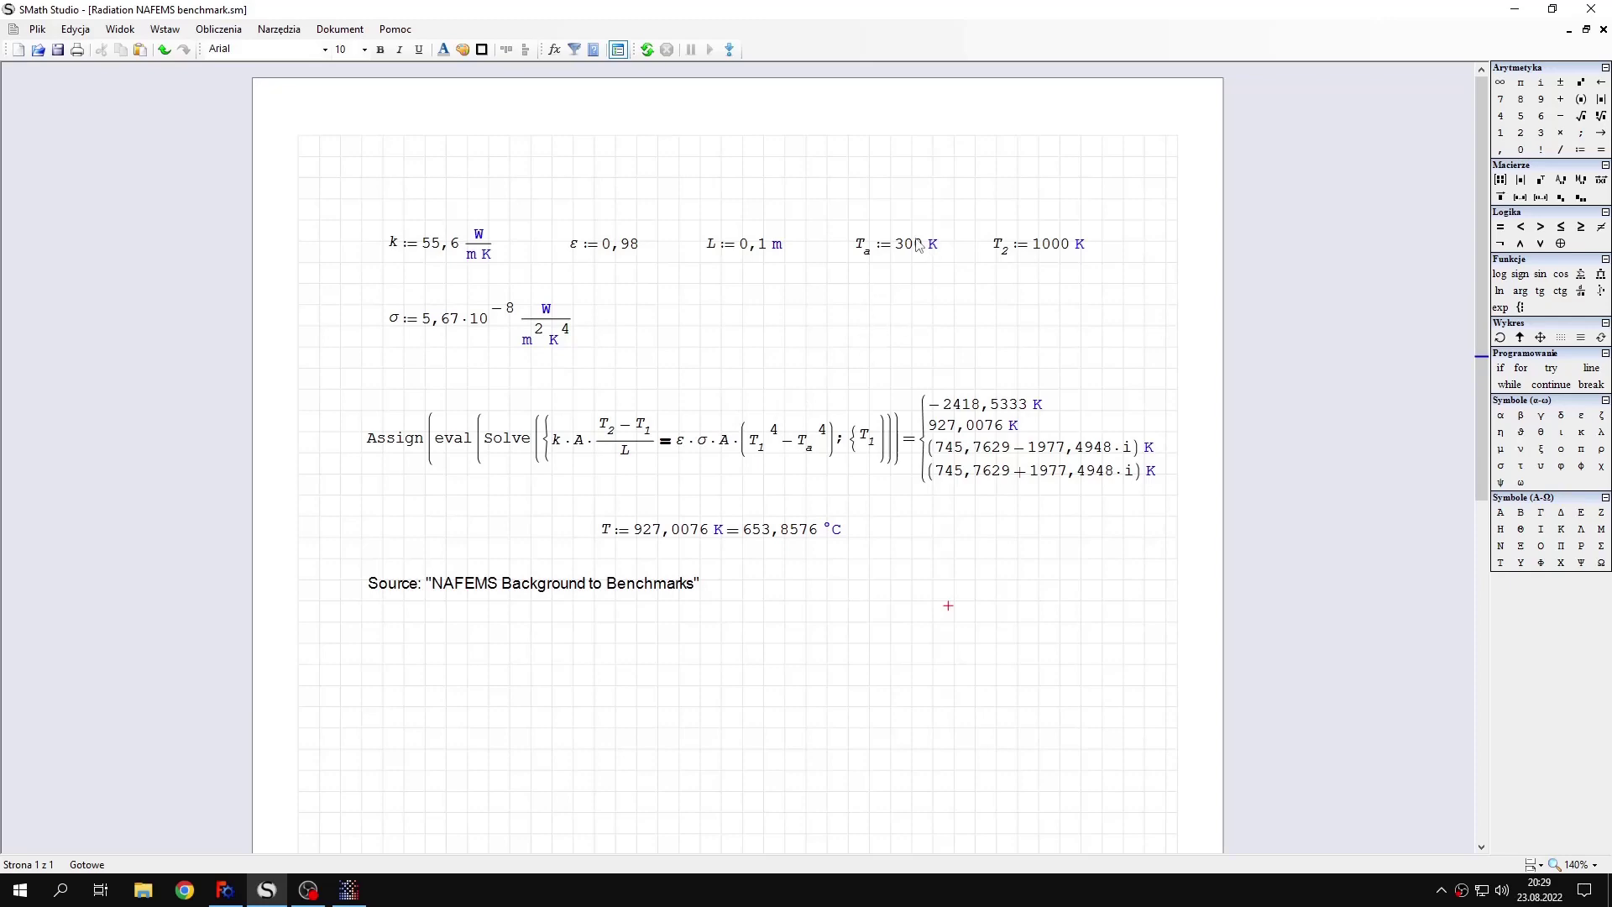
pyautogui.click(1511, 8)
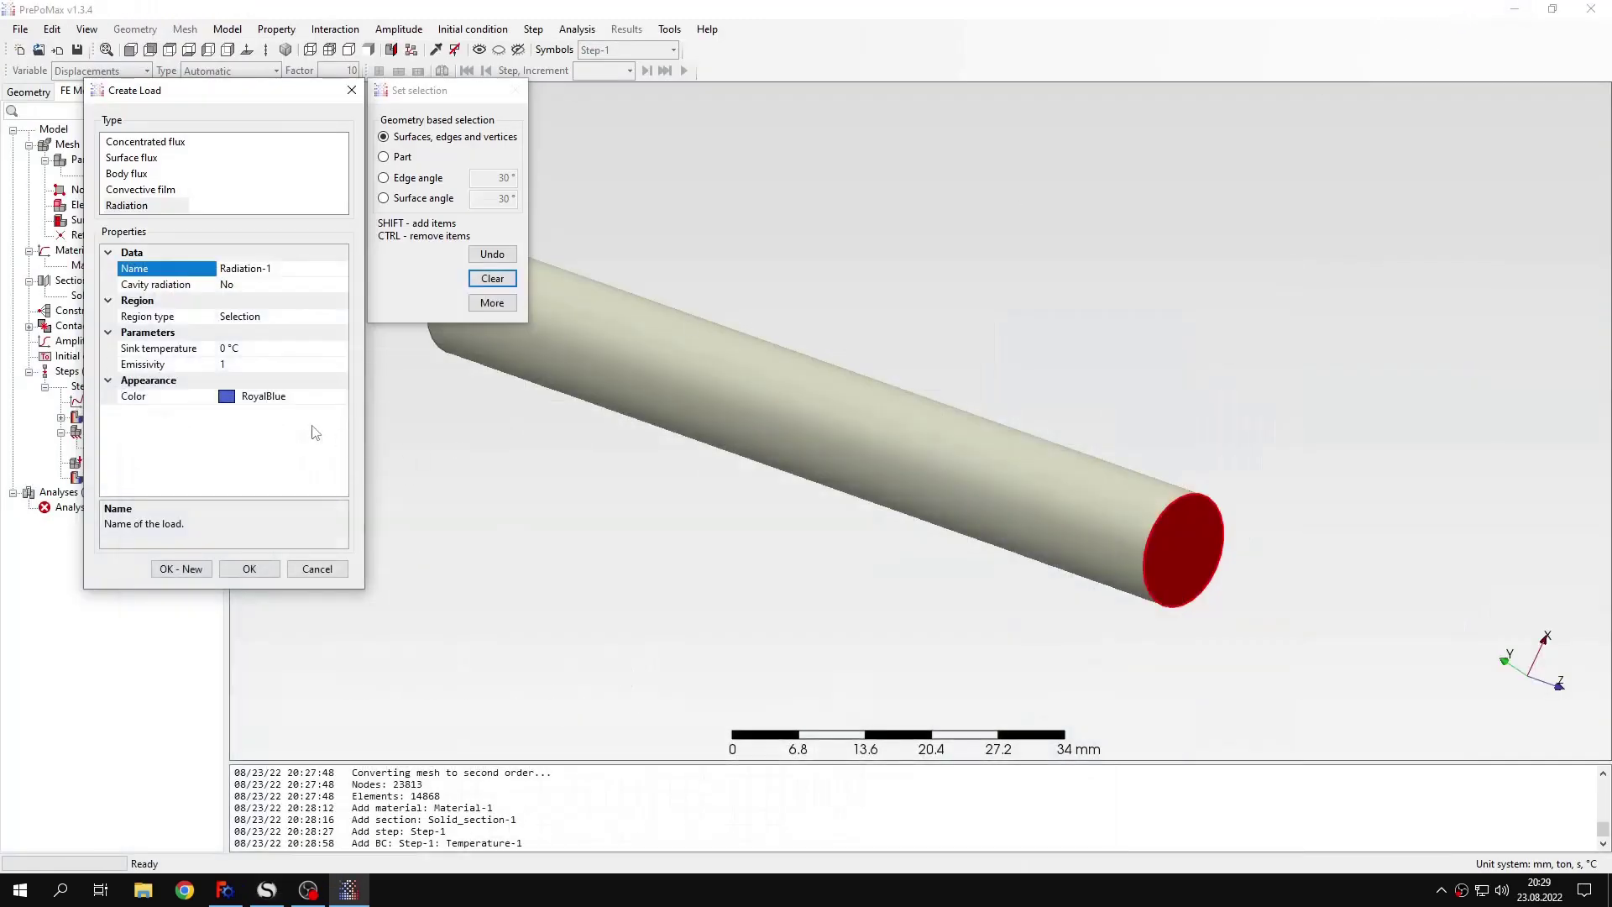
pyautogui.click(245, 351)
pyautogui.write('300')
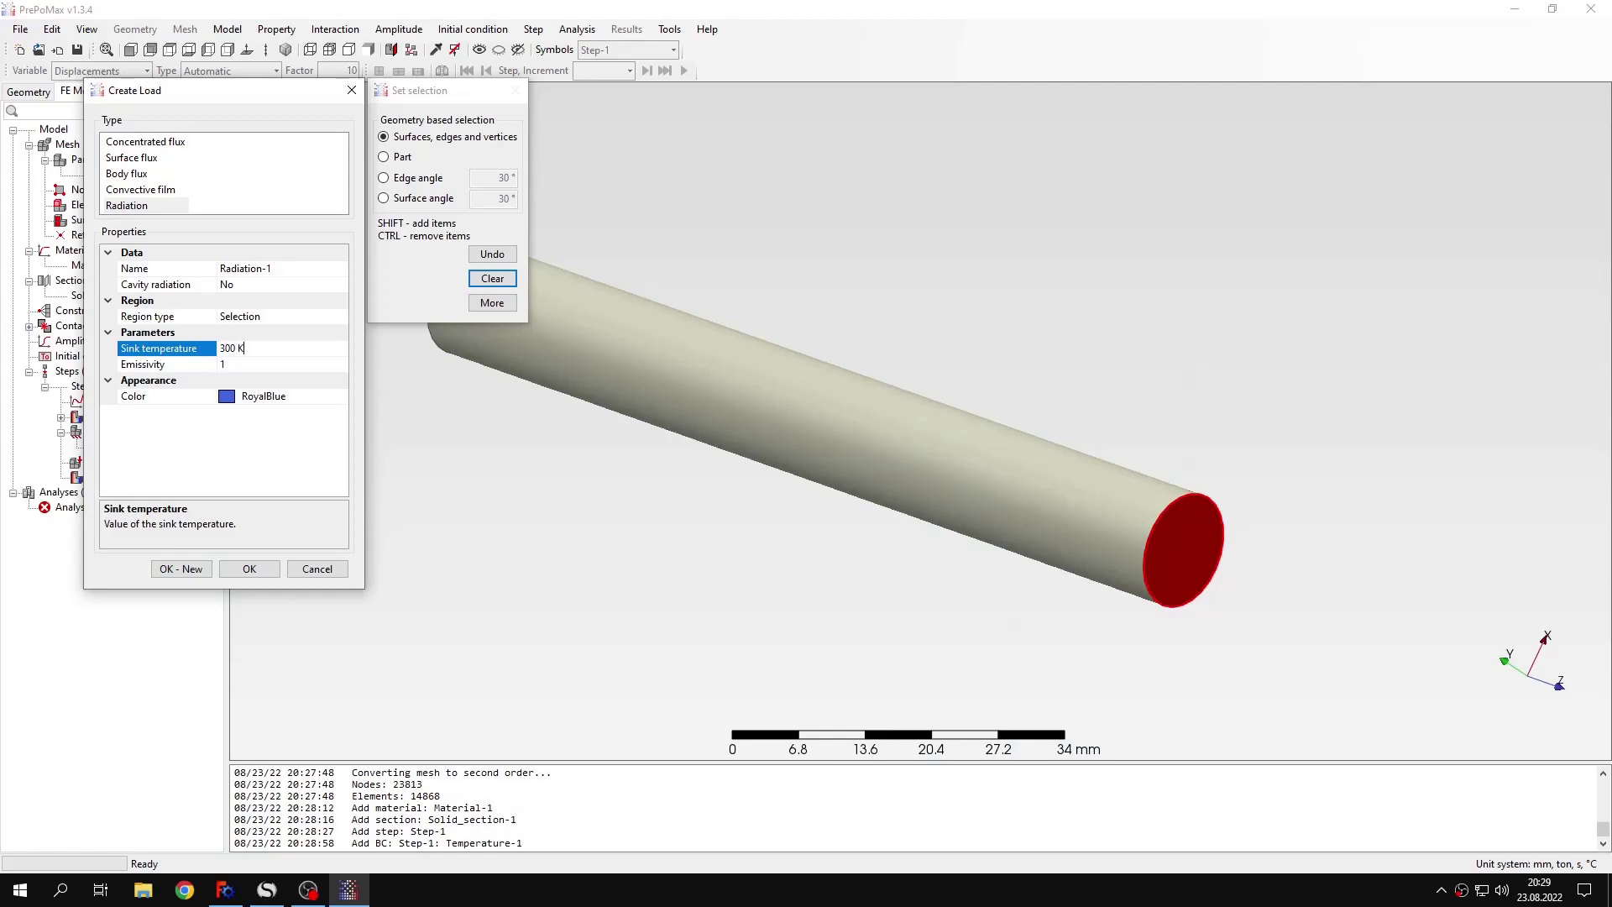
pyautogui.write(' K')
pyautogui.press('Return')
# Set the load's emissivity to 0.98, per the SMath Studio sheet, and create the radiation load
pyautogui.click(267, 890)
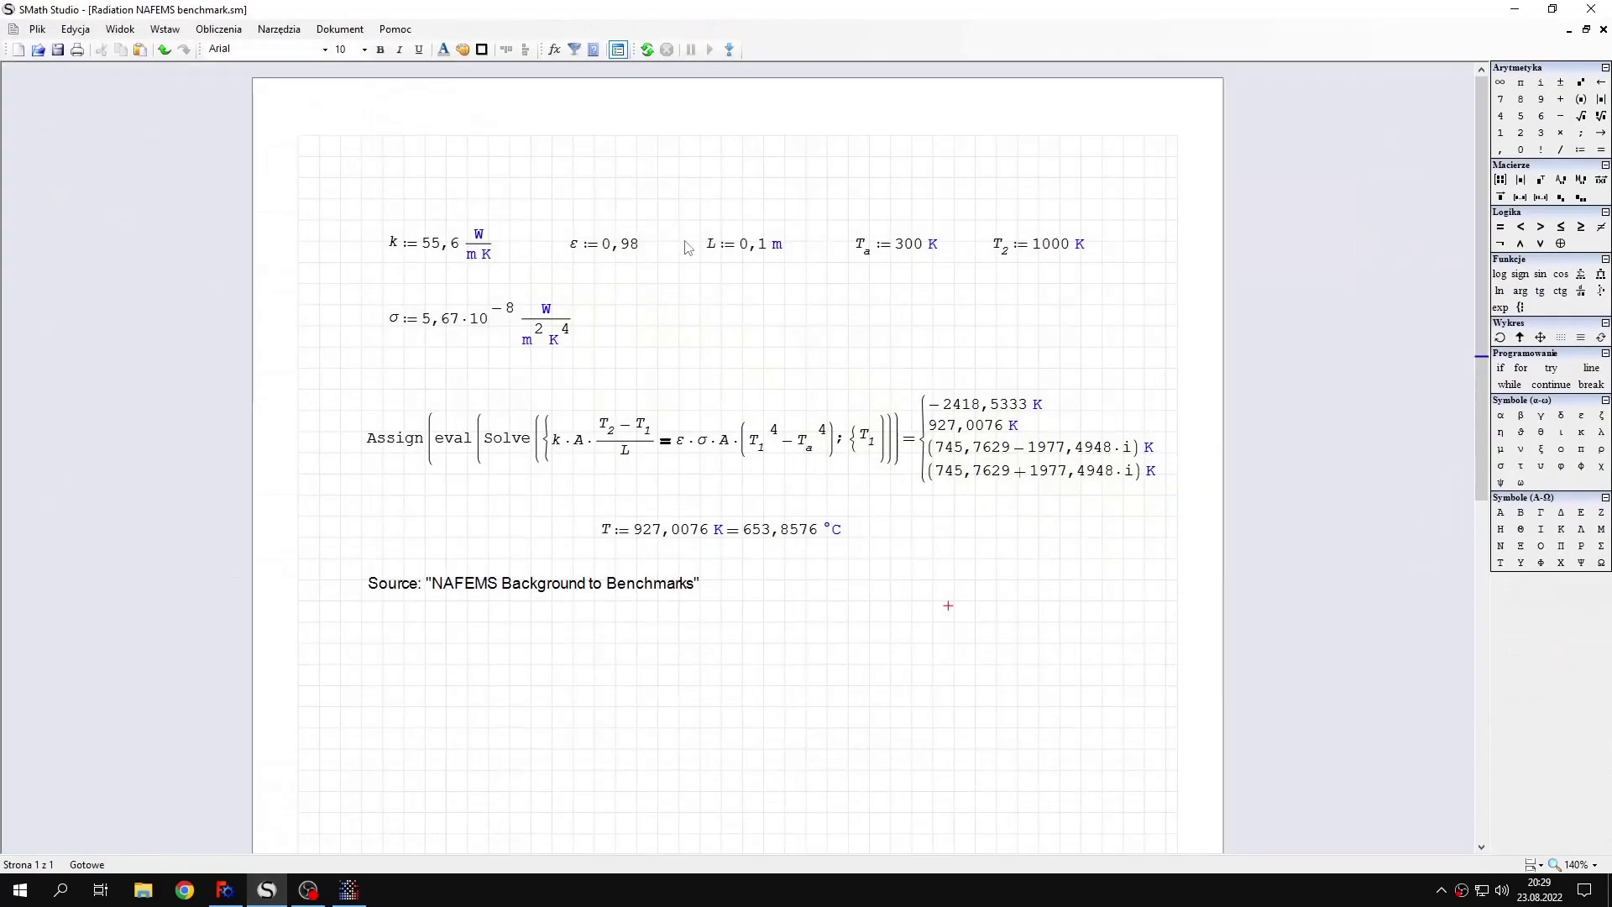
pyautogui.click(1515, 9)
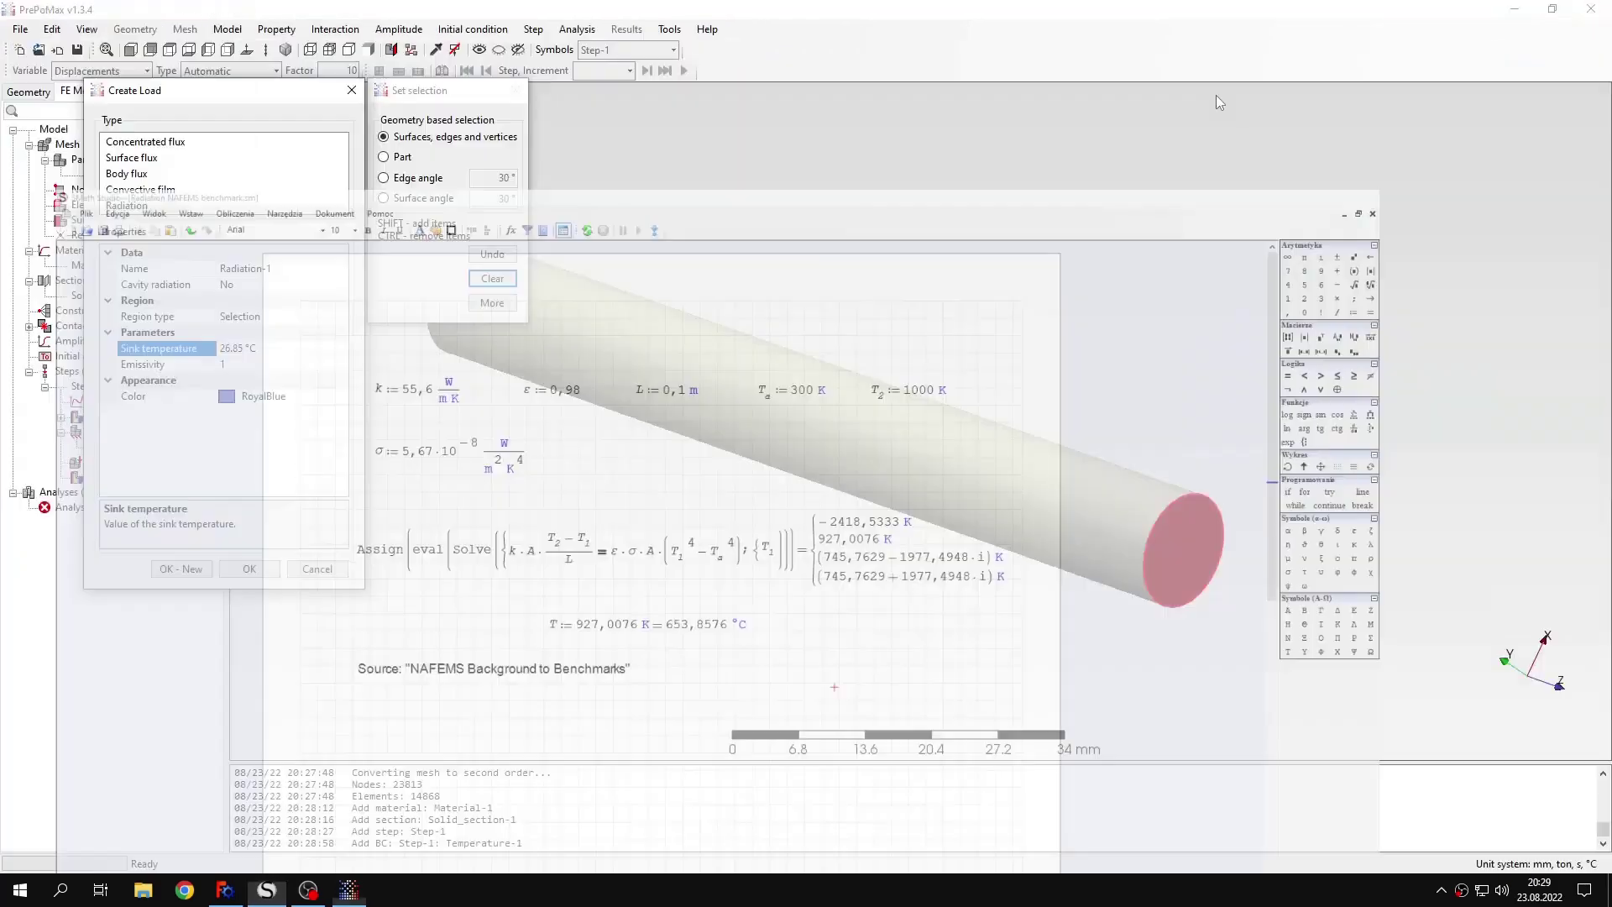
pyautogui.click(225, 365)
pyautogui.write('0.98')
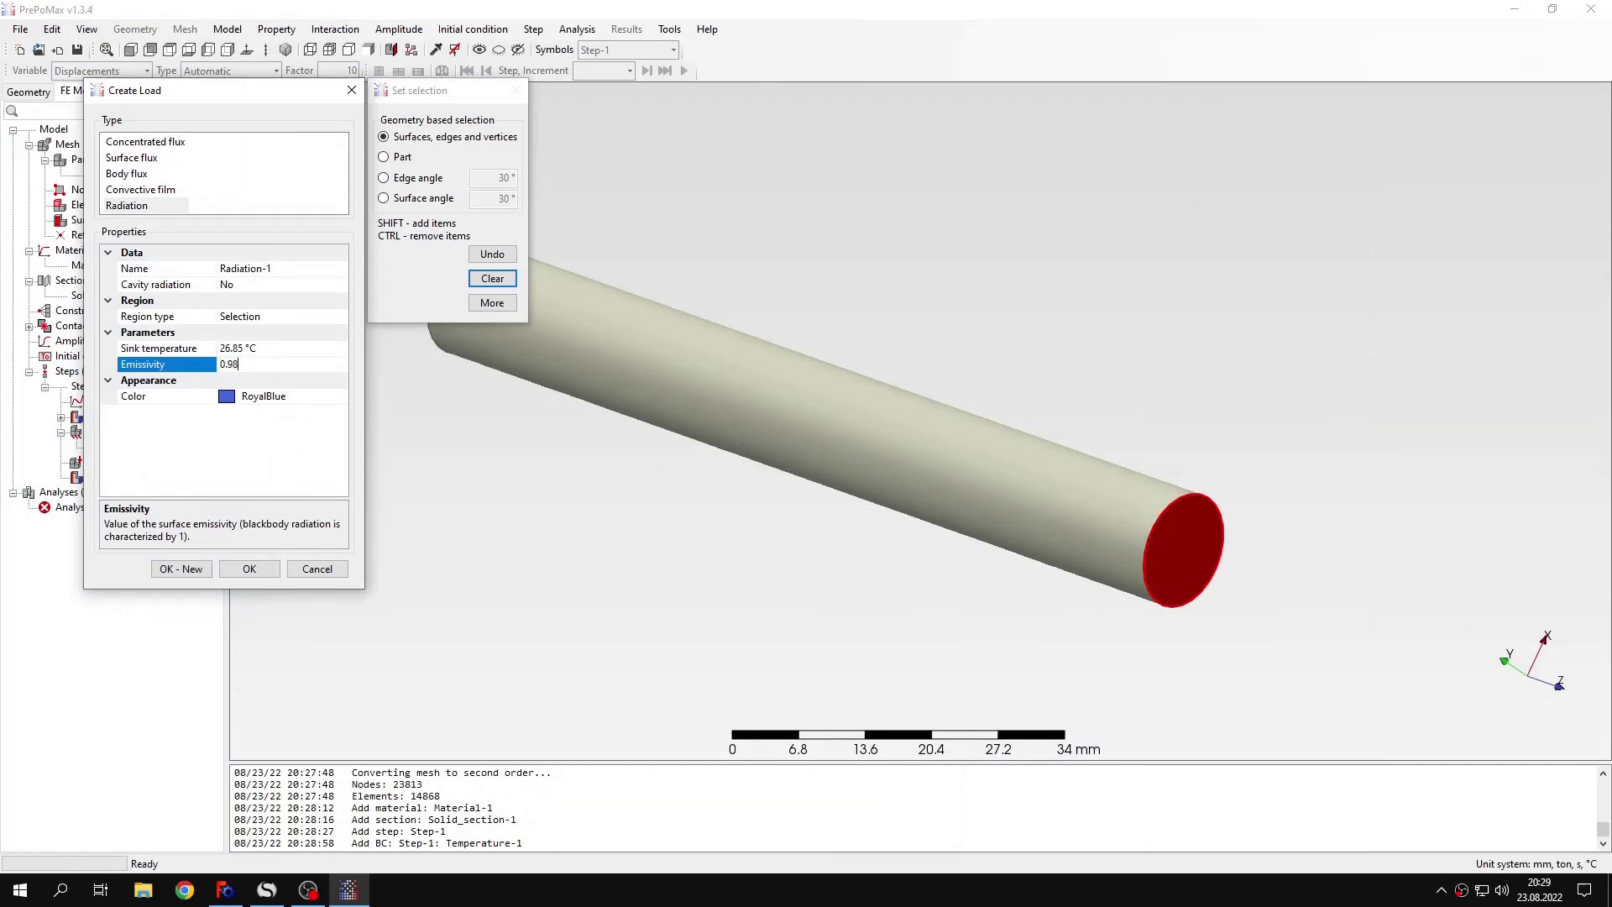
pyautogui.click(249, 568)
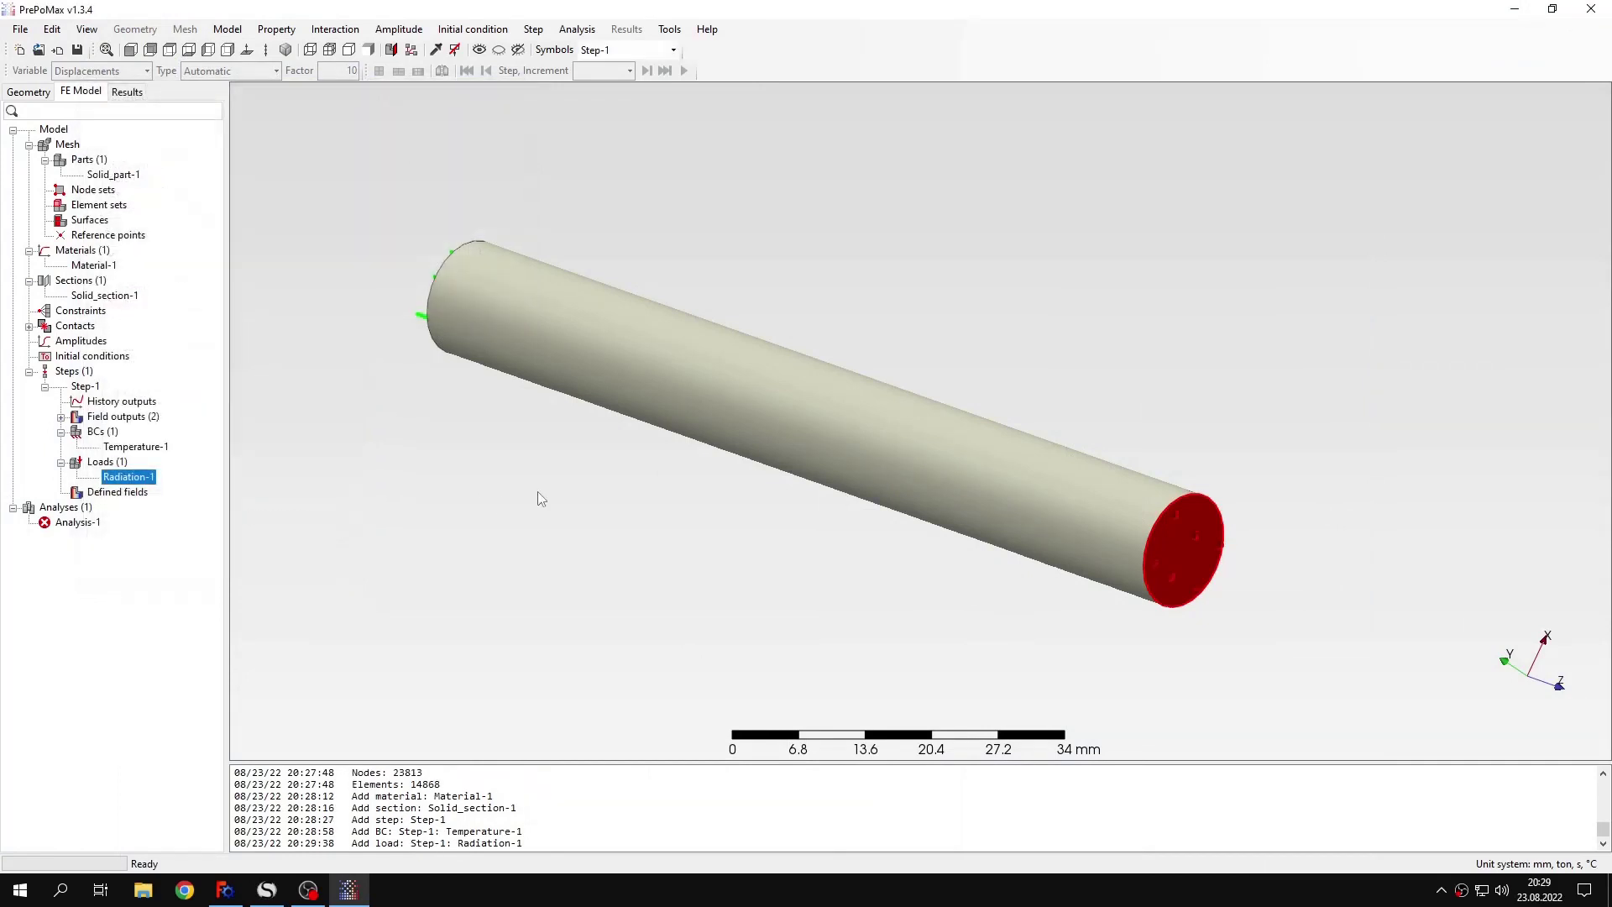
# Edit the model properties and set the absolute zero constant to -273.15 °C
pyautogui.moveTo(555, 441); pyautogui.dragTo(853, 456, button='middle')
pyautogui.scroll(-2, 854, 452)
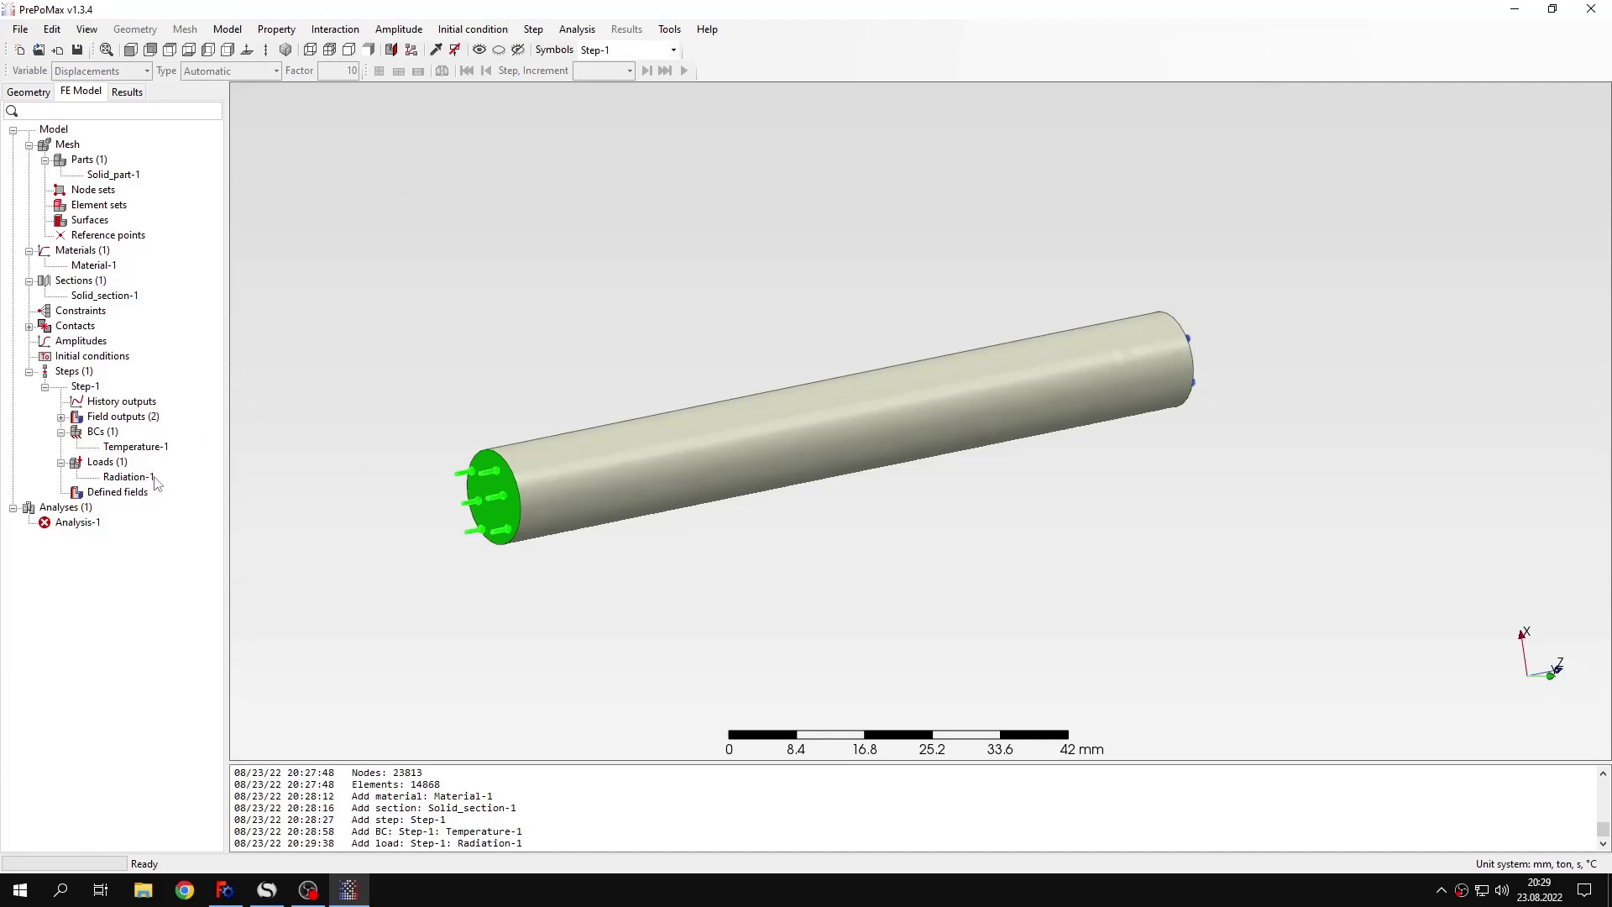
pyautogui.rightClick(63, 131)
pyautogui.click(96, 135)
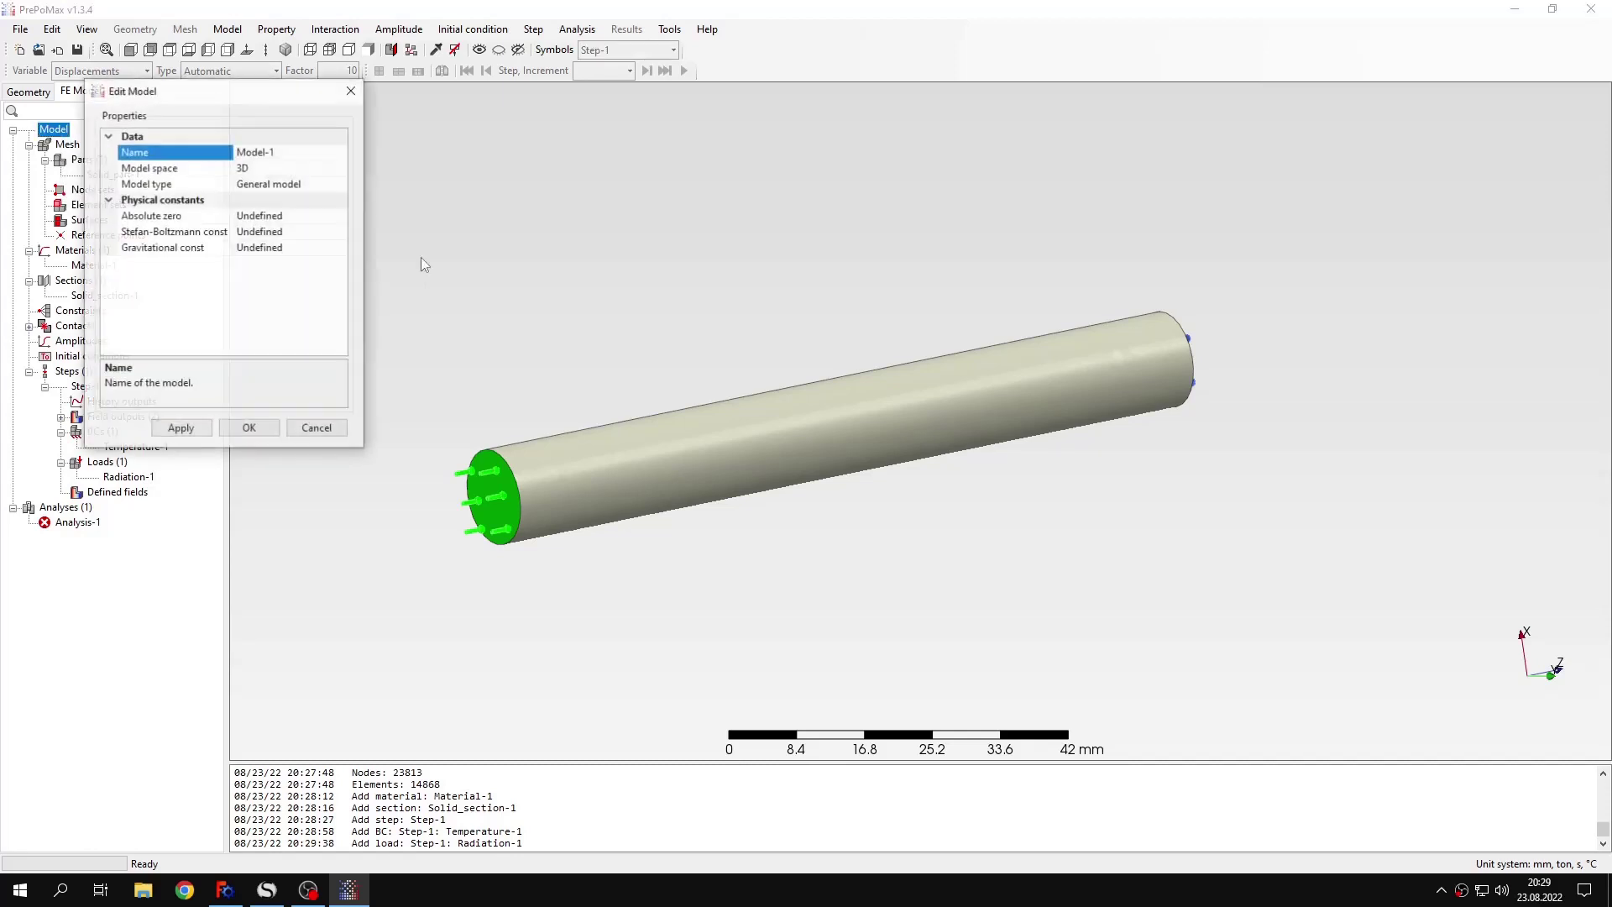
pyautogui.moveTo(254, 94); pyautogui.dragTo(430, 114)
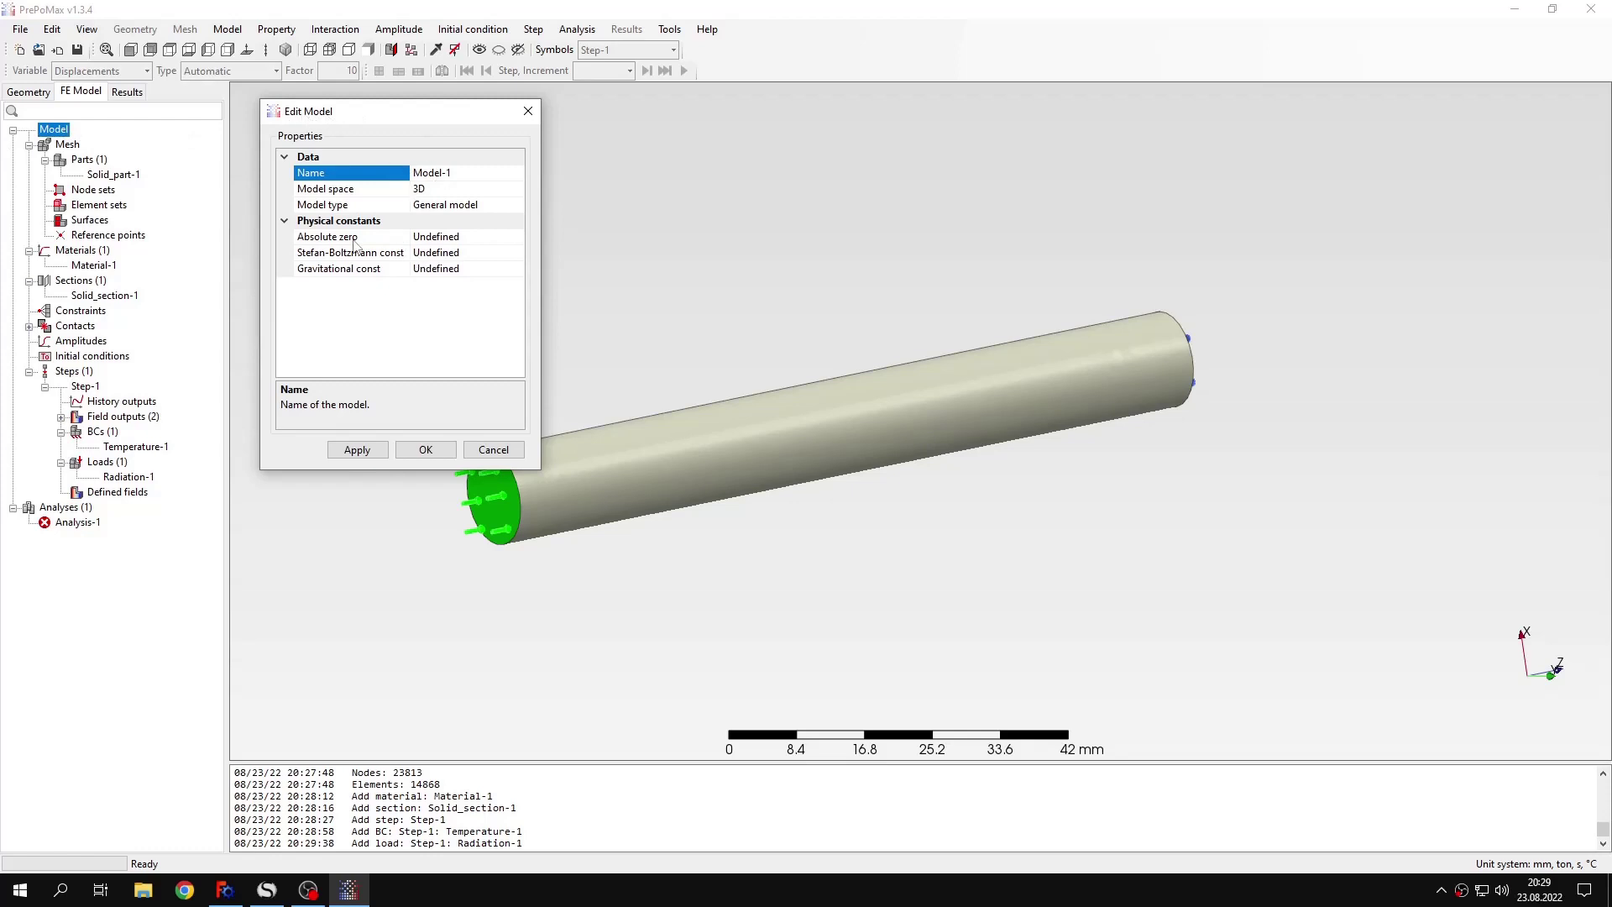
pyautogui.doubleClick(468, 236)
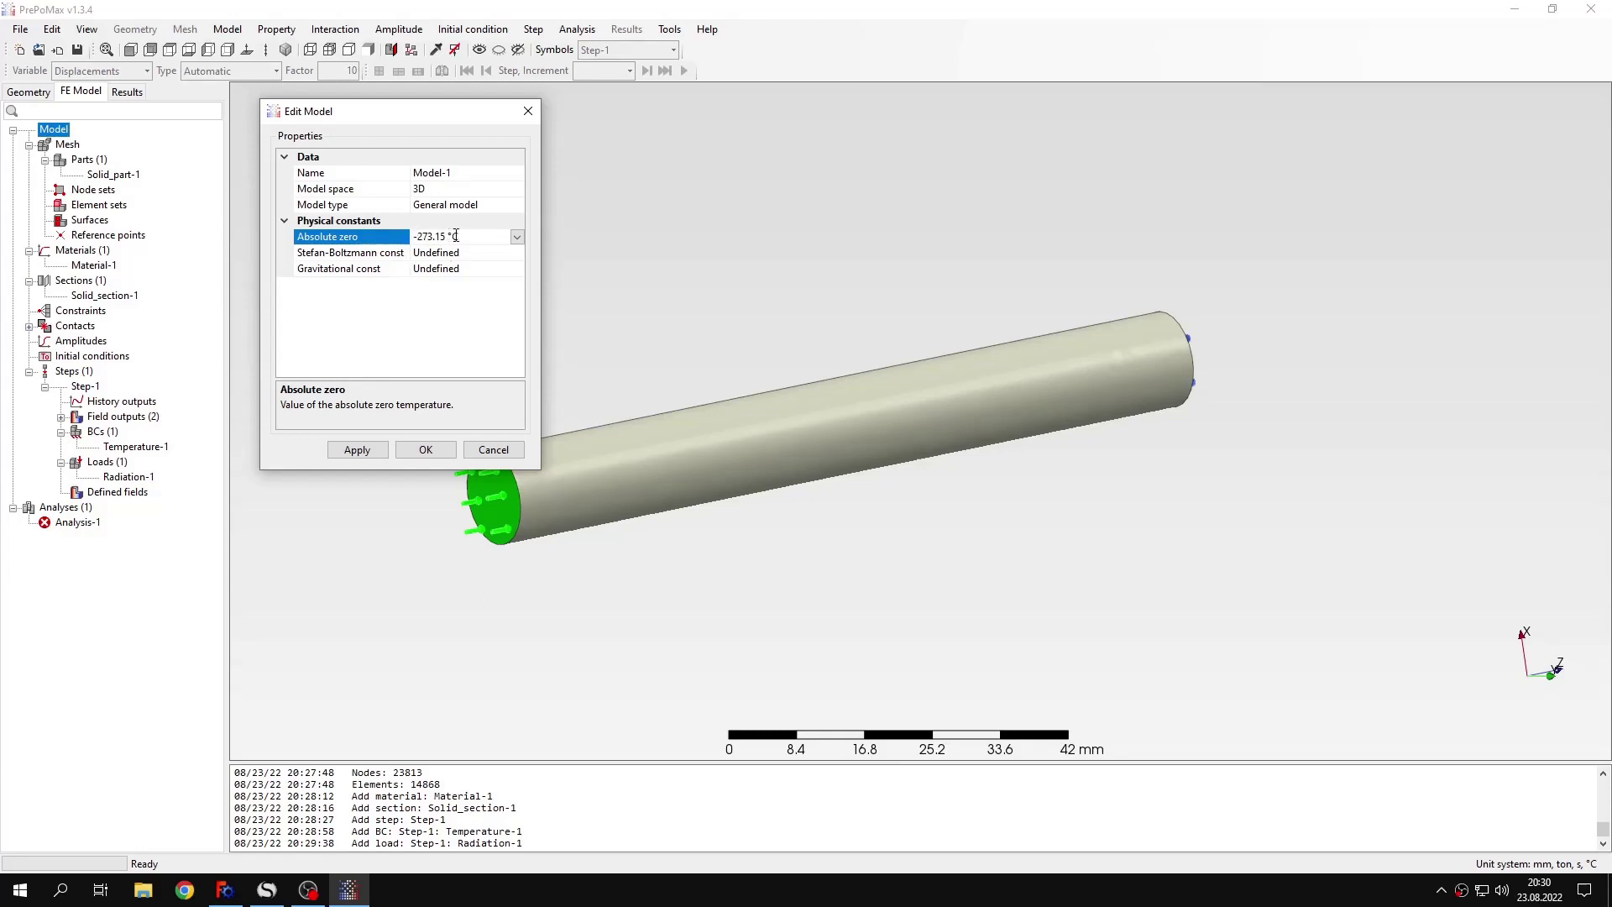
pyautogui.moveTo(438, 233); pyautogui.dragTo(417, 236)
# Set the model's Stefan-Boltzmann constant to 5.67E-11 t/(s³·°C⁴), matching the SMath Studio sheet, and apply the model properties
pyautogui.click(462, 253)
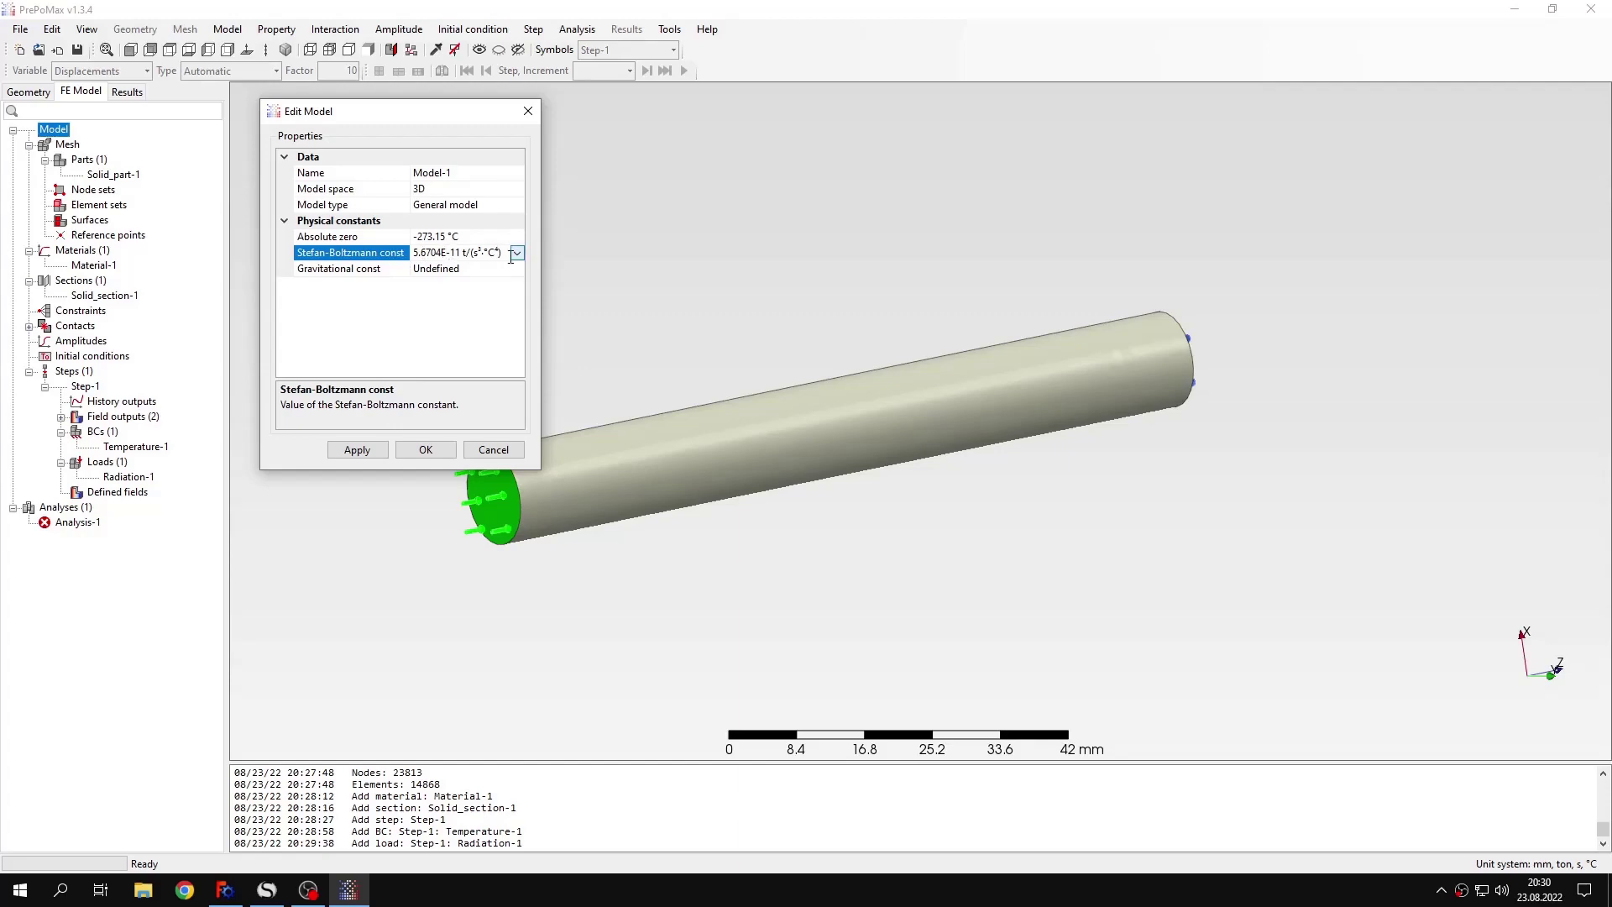
pyautogui.click(262, 893)
pyautogui.press('BackSpace')
pyautogui.press('BackSpace')
pyautogui.click(267, 890)
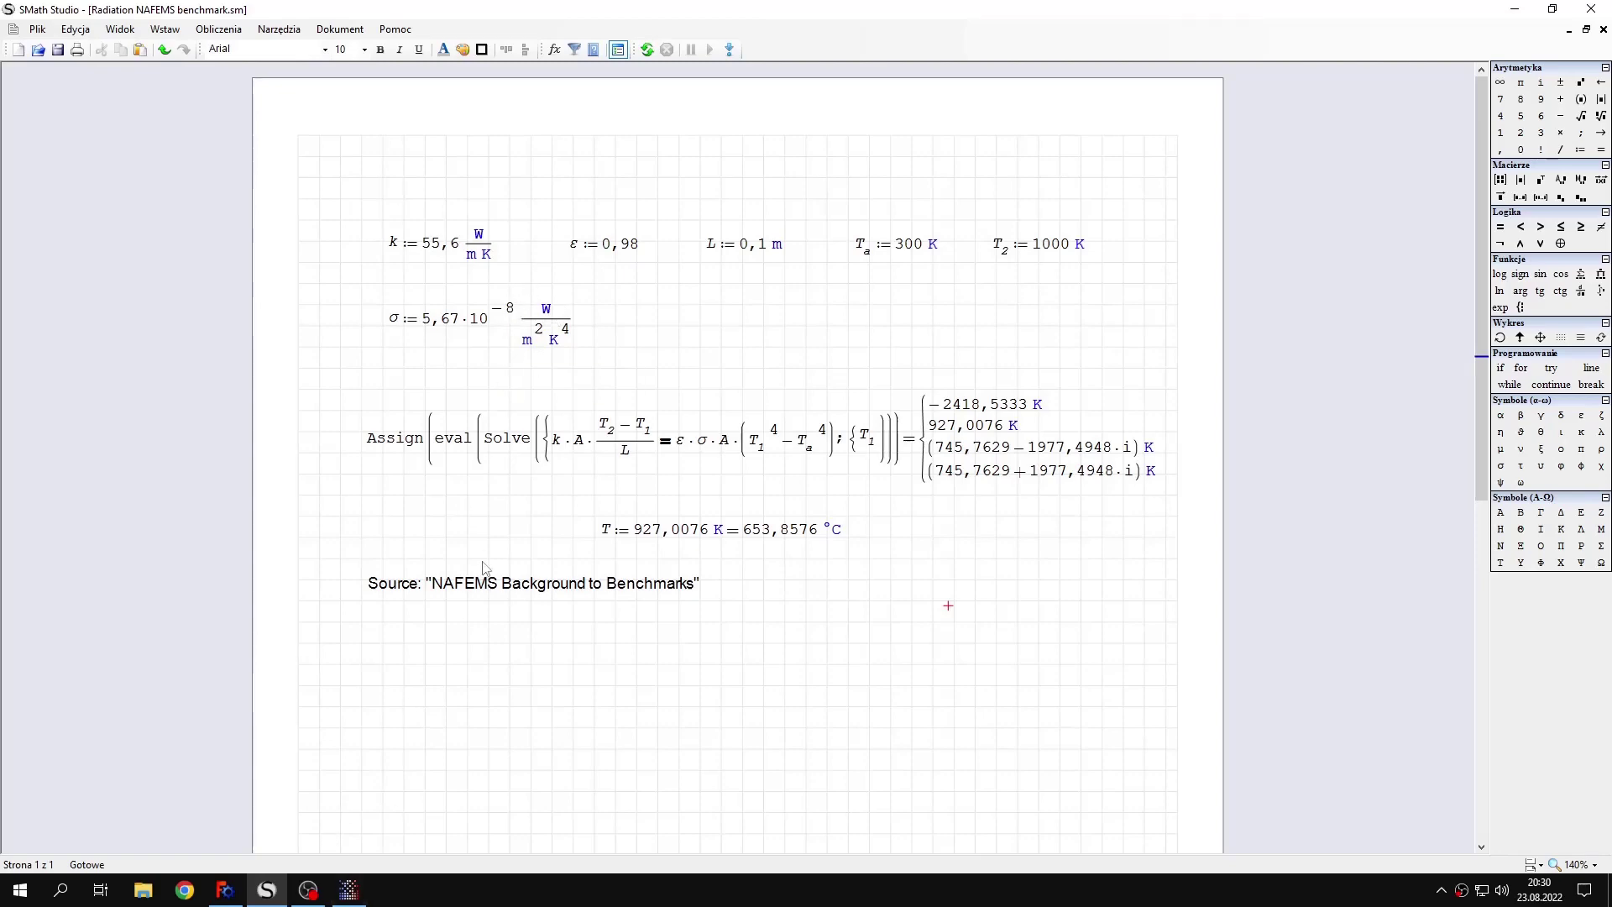
pyautogui.click(351, 893)
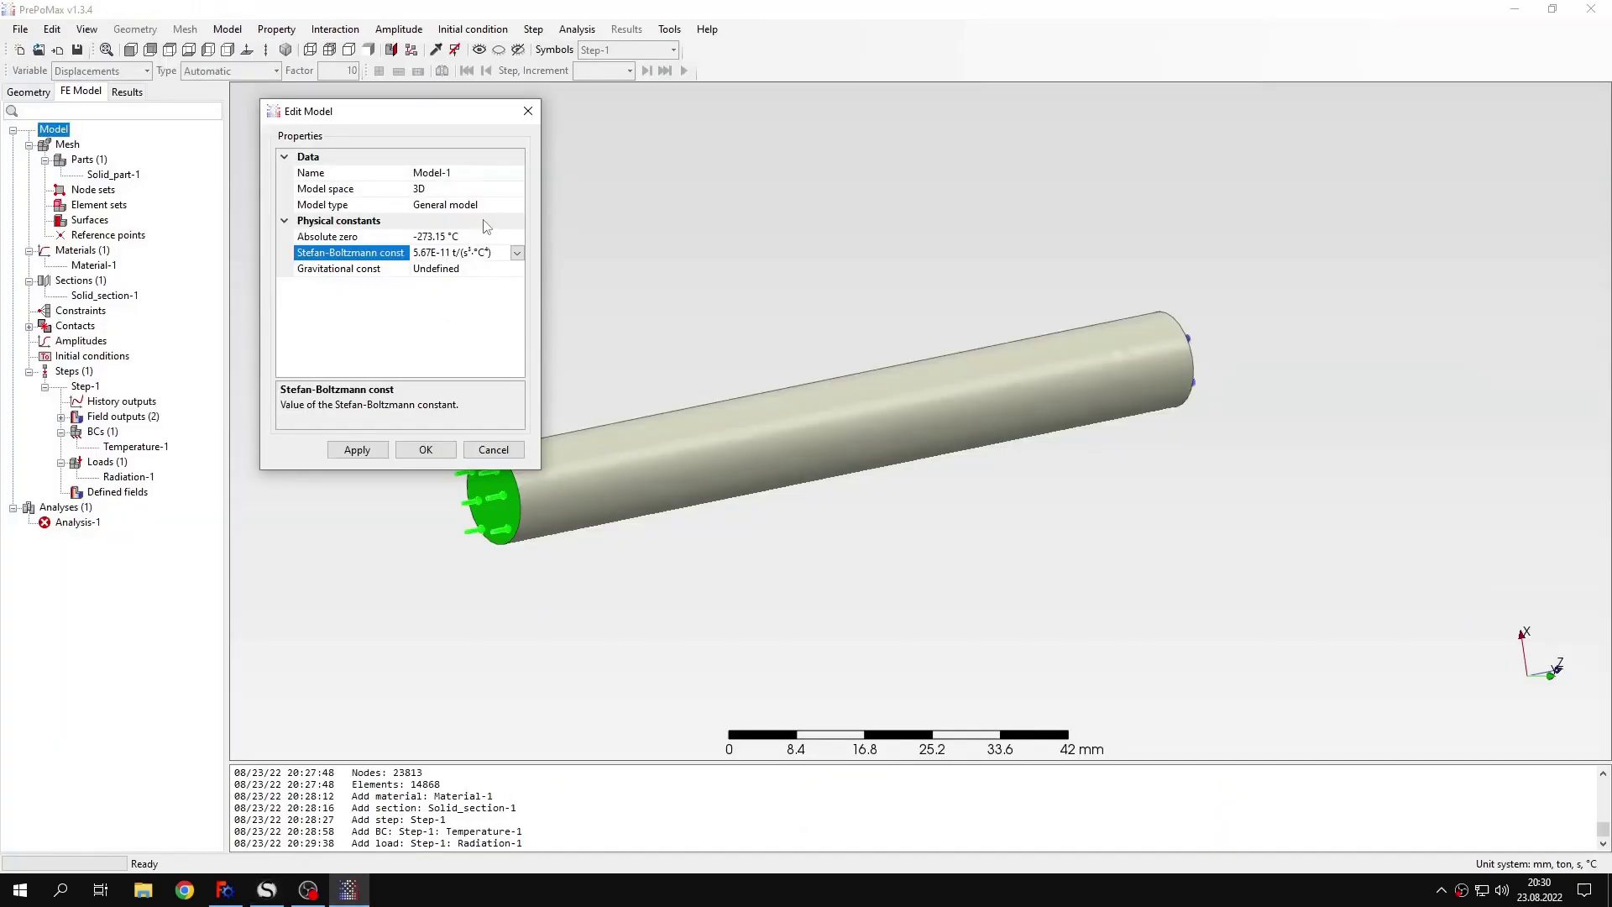
pyautogui.doubleClick(452, 253)
pyautogui.click(458, 257)
pyautogui.click(425, 450)
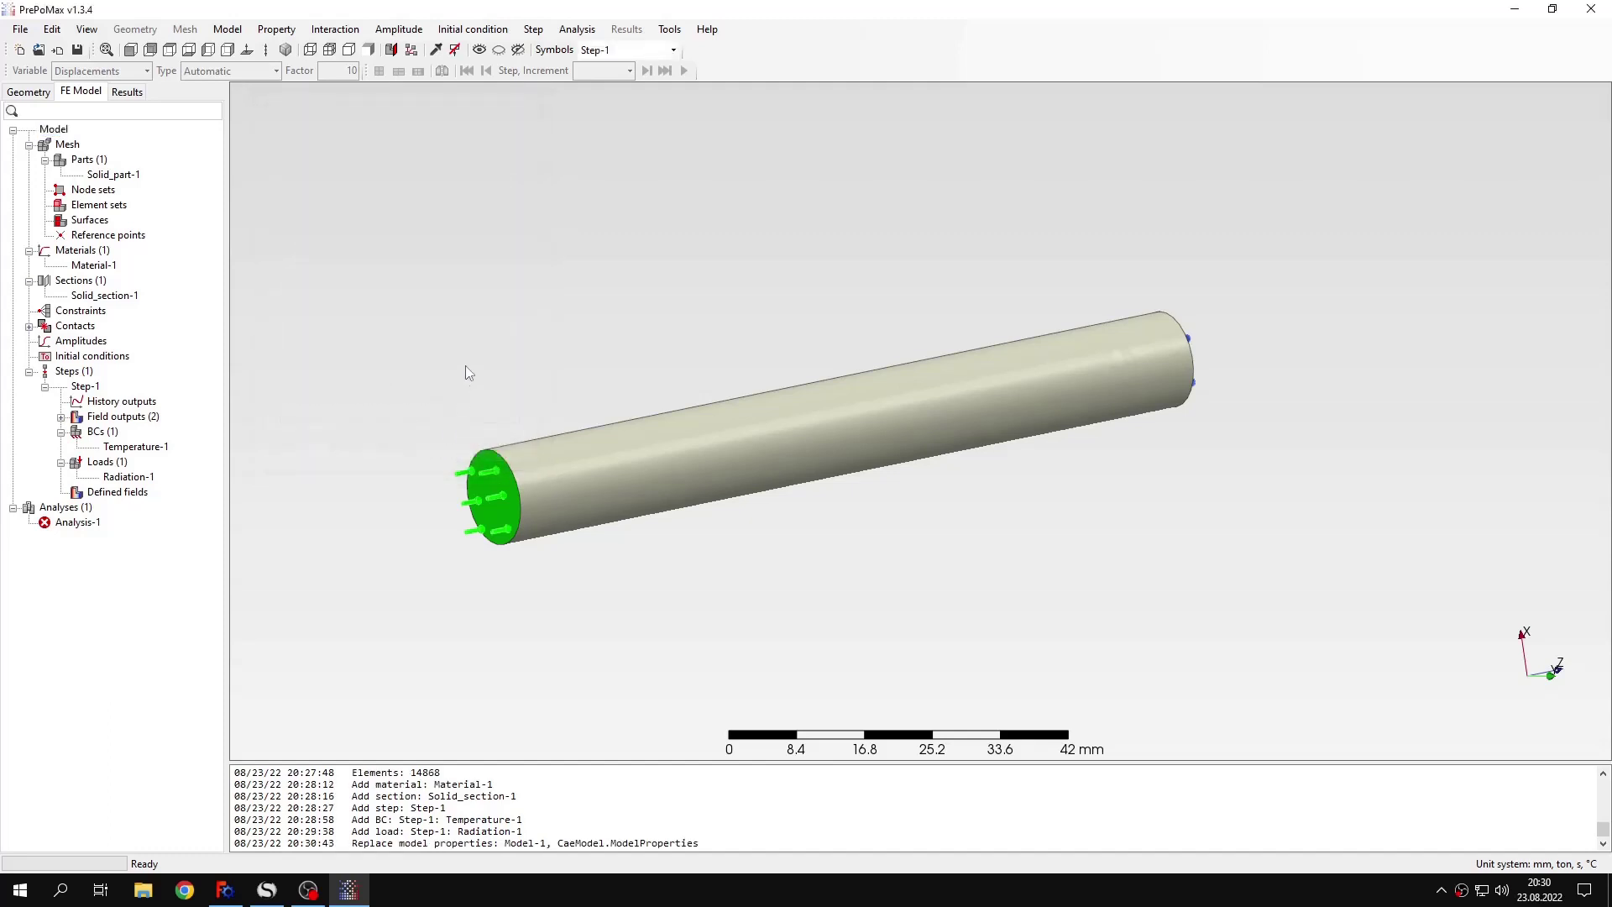
# Run Analysis-1 and open its temperature results
pyautogui.rightClick(93, 526)
pyautogui.click(123, 554)
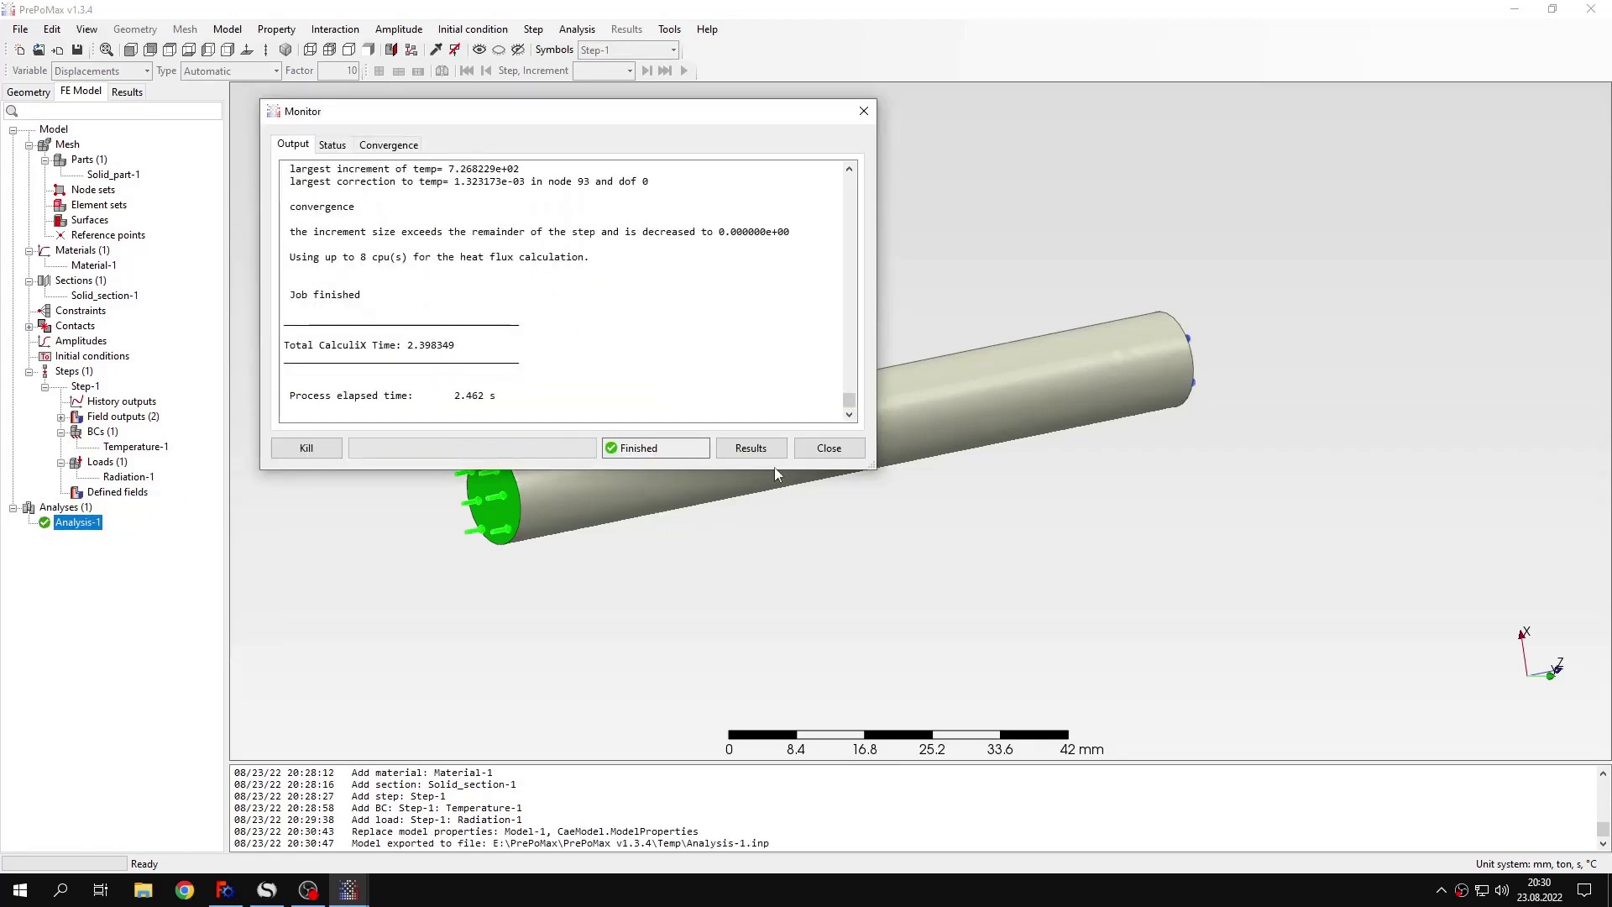
pyautogui.click(749, 449)
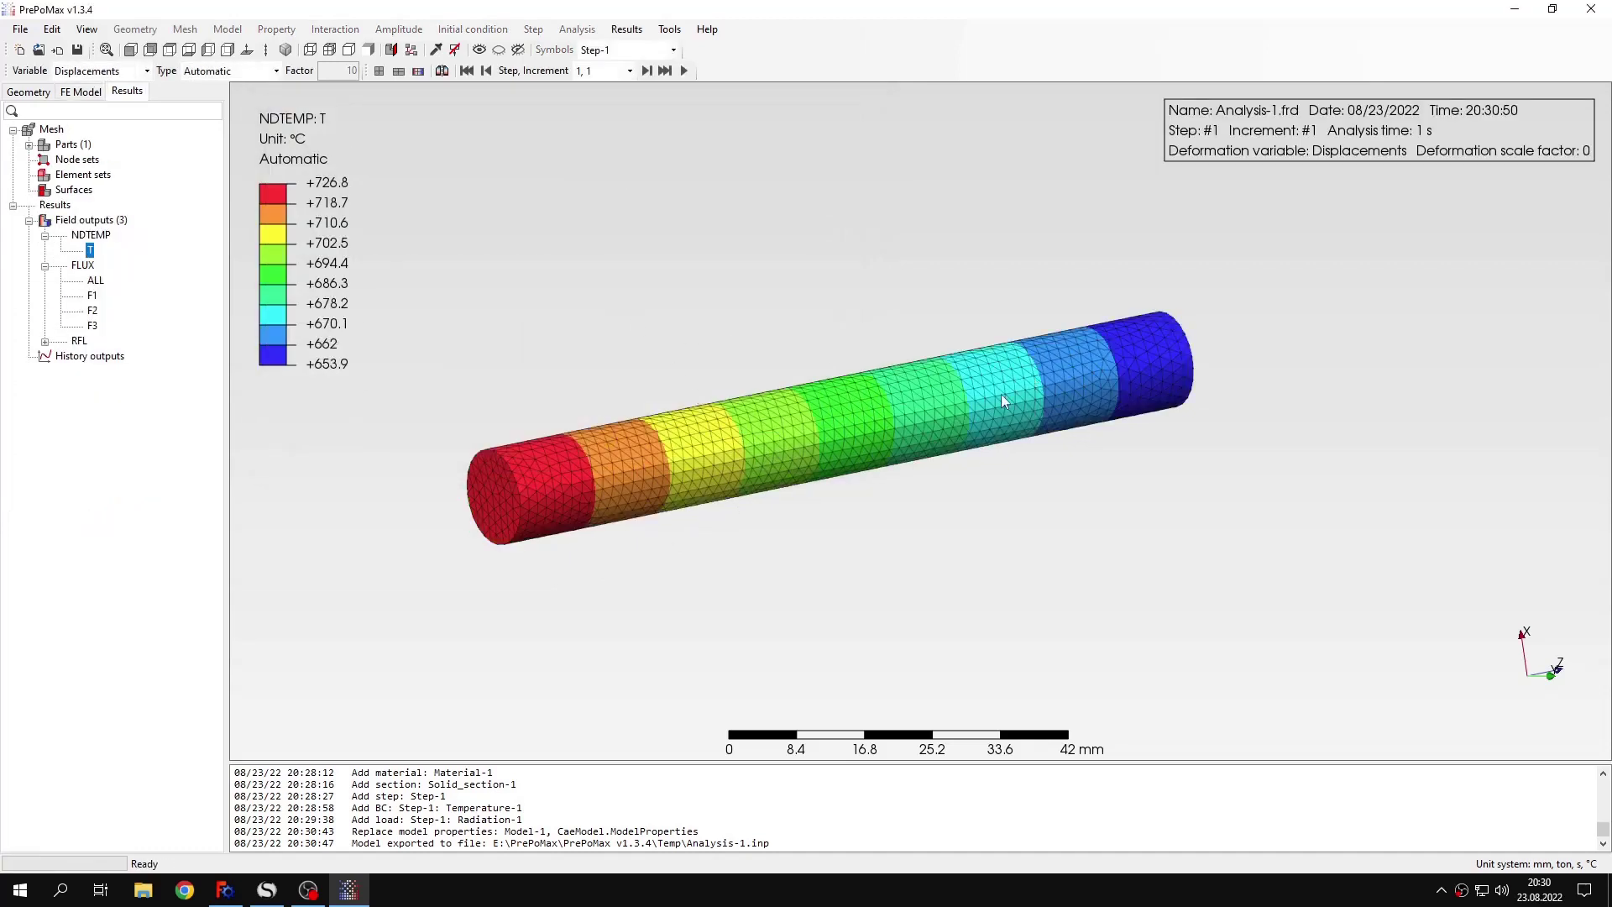
# Check the face assigned to the Radiation-1 load and compare it with the temperature results at that end of the rod
pyautogui.click(92, 95)
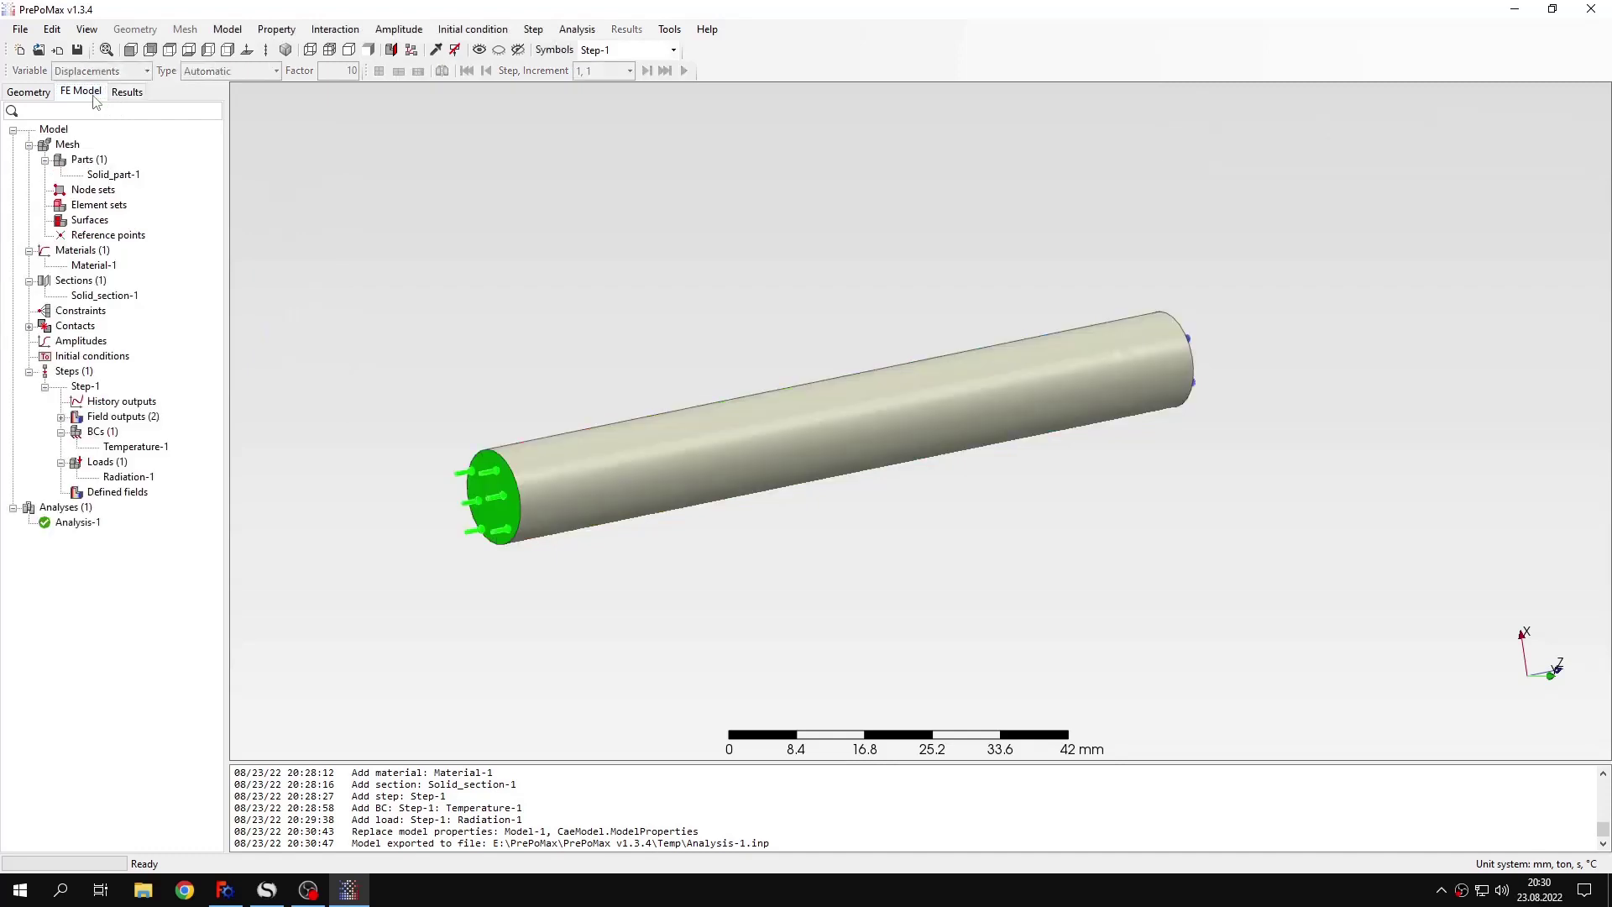
pyautogui.moveTo(797, 371); pyautogui.dragTo(840, 561)
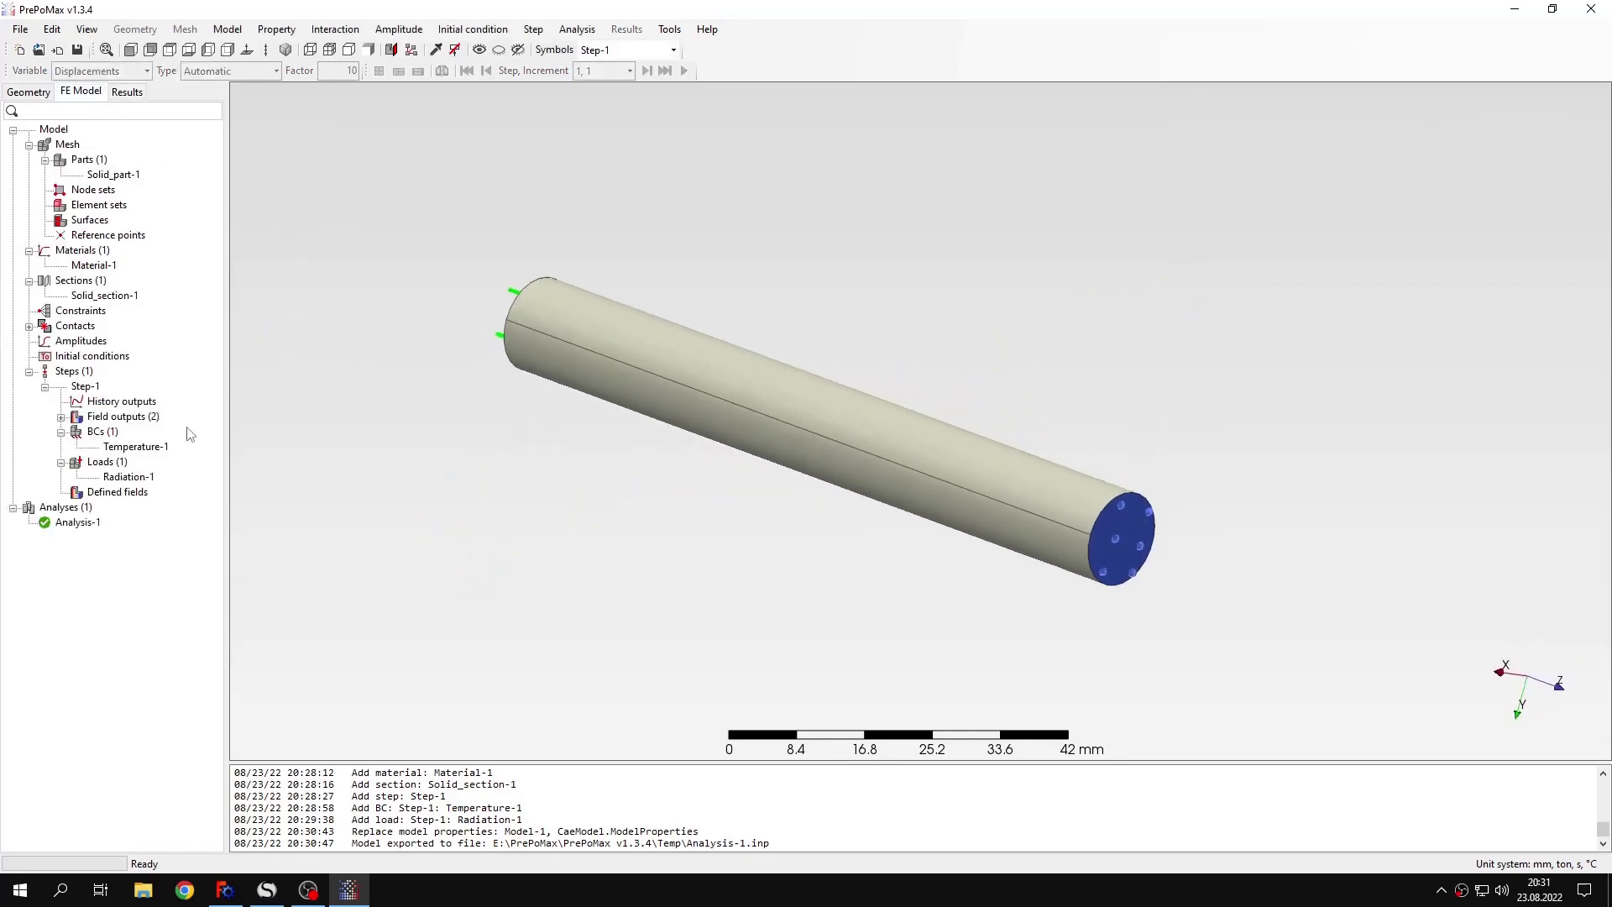
pyautogui.click(128, 477)
pyautogui.doubleClick(149, 478)
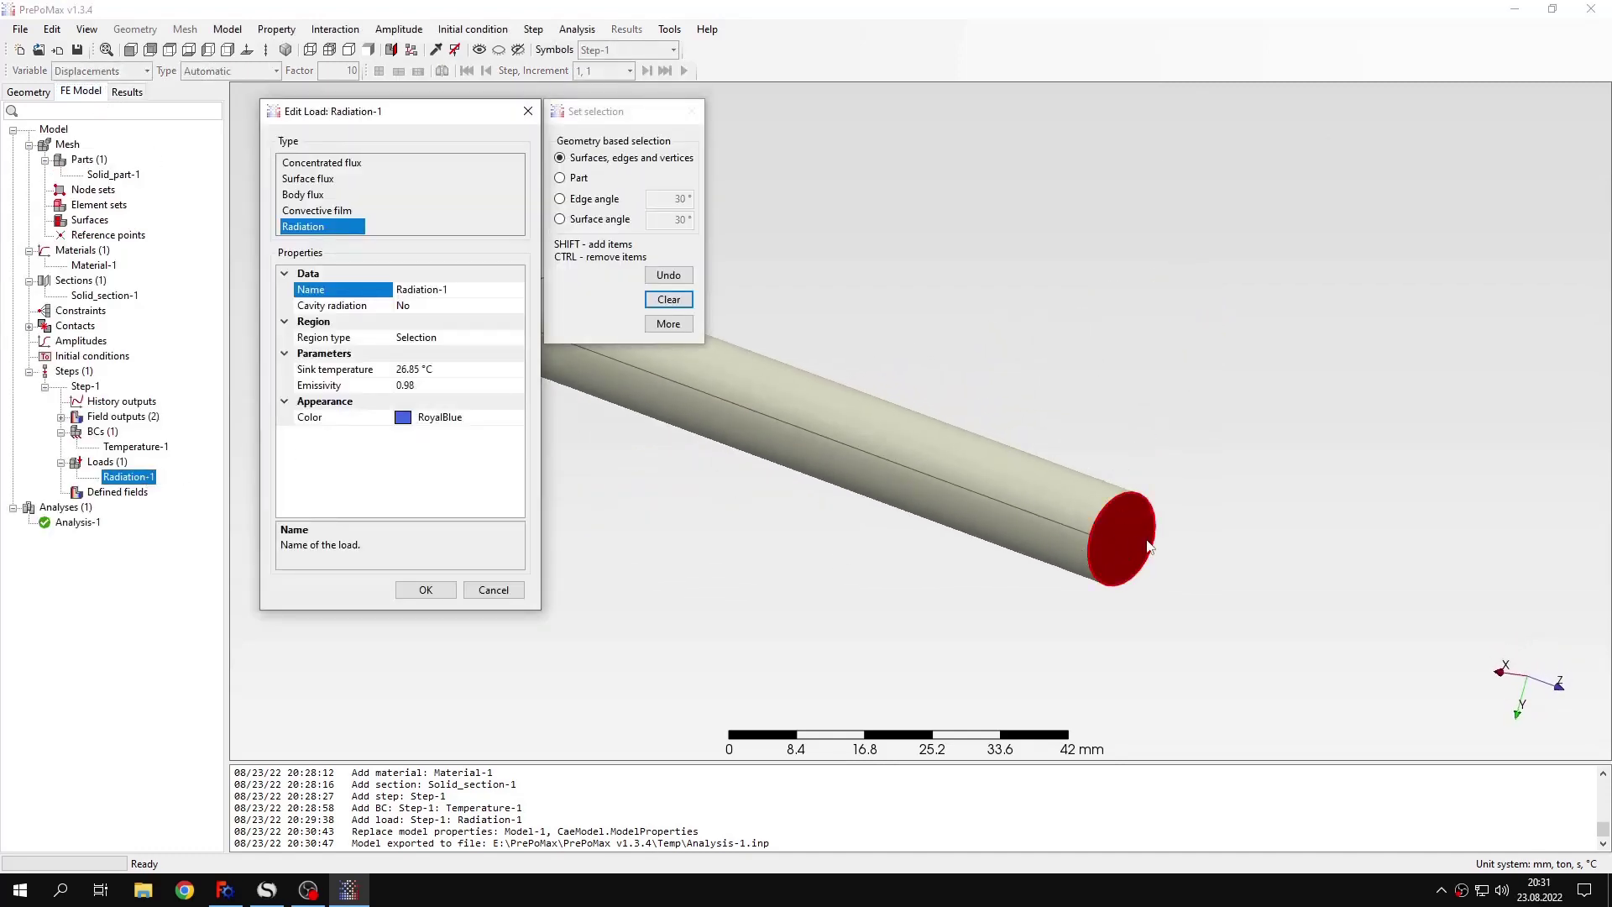
pyautogui.click(494, 590)
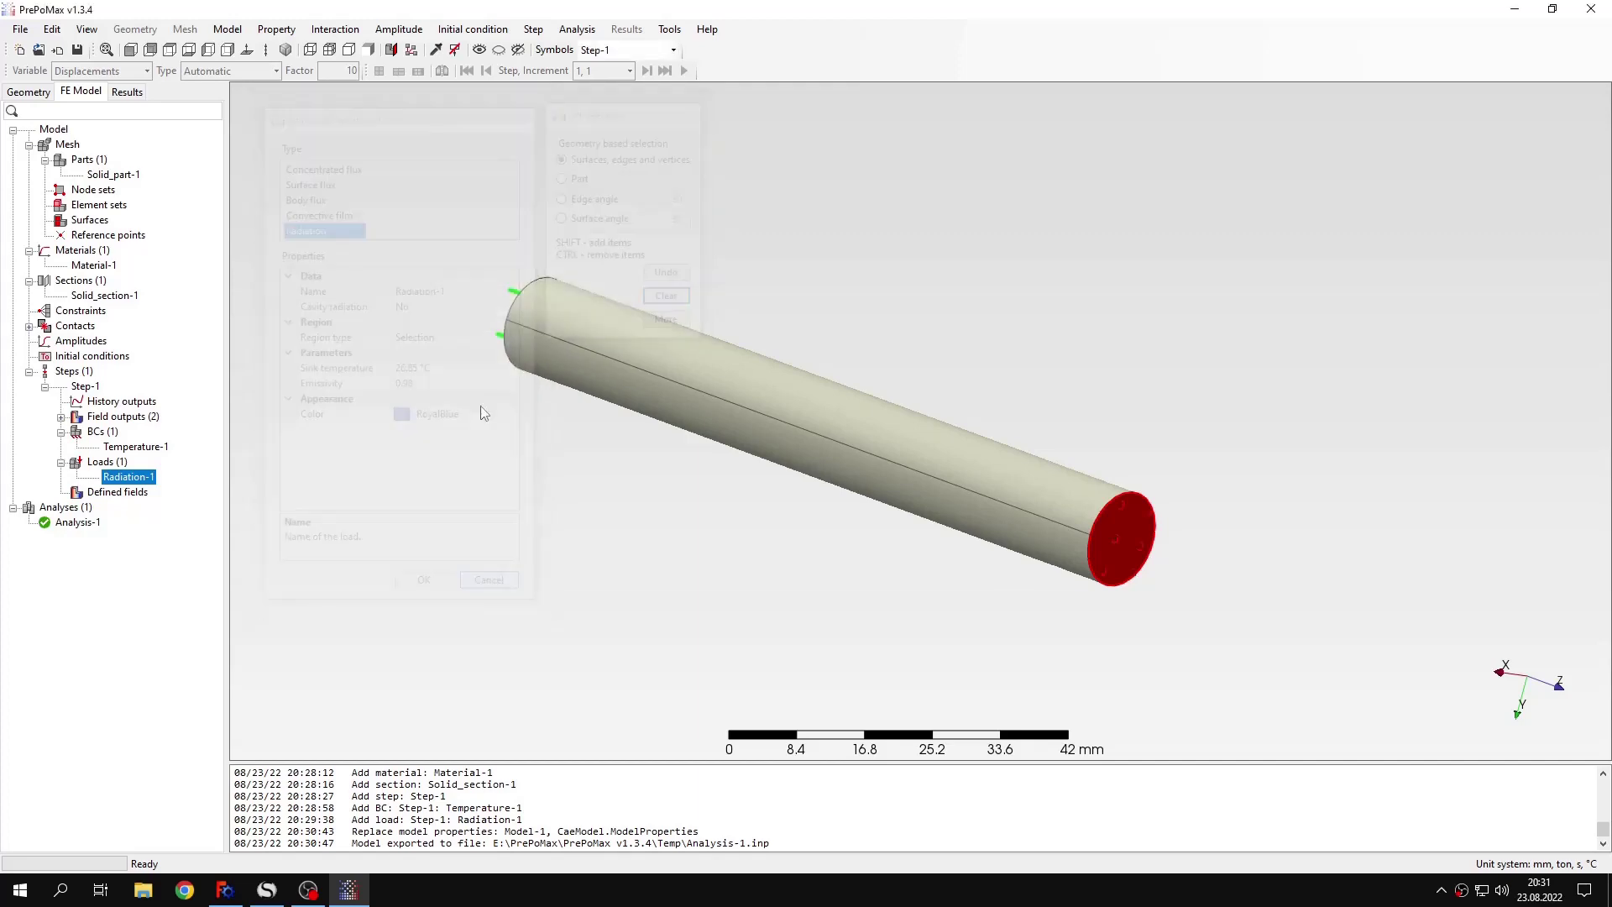
pyautogui.click(131, 93)
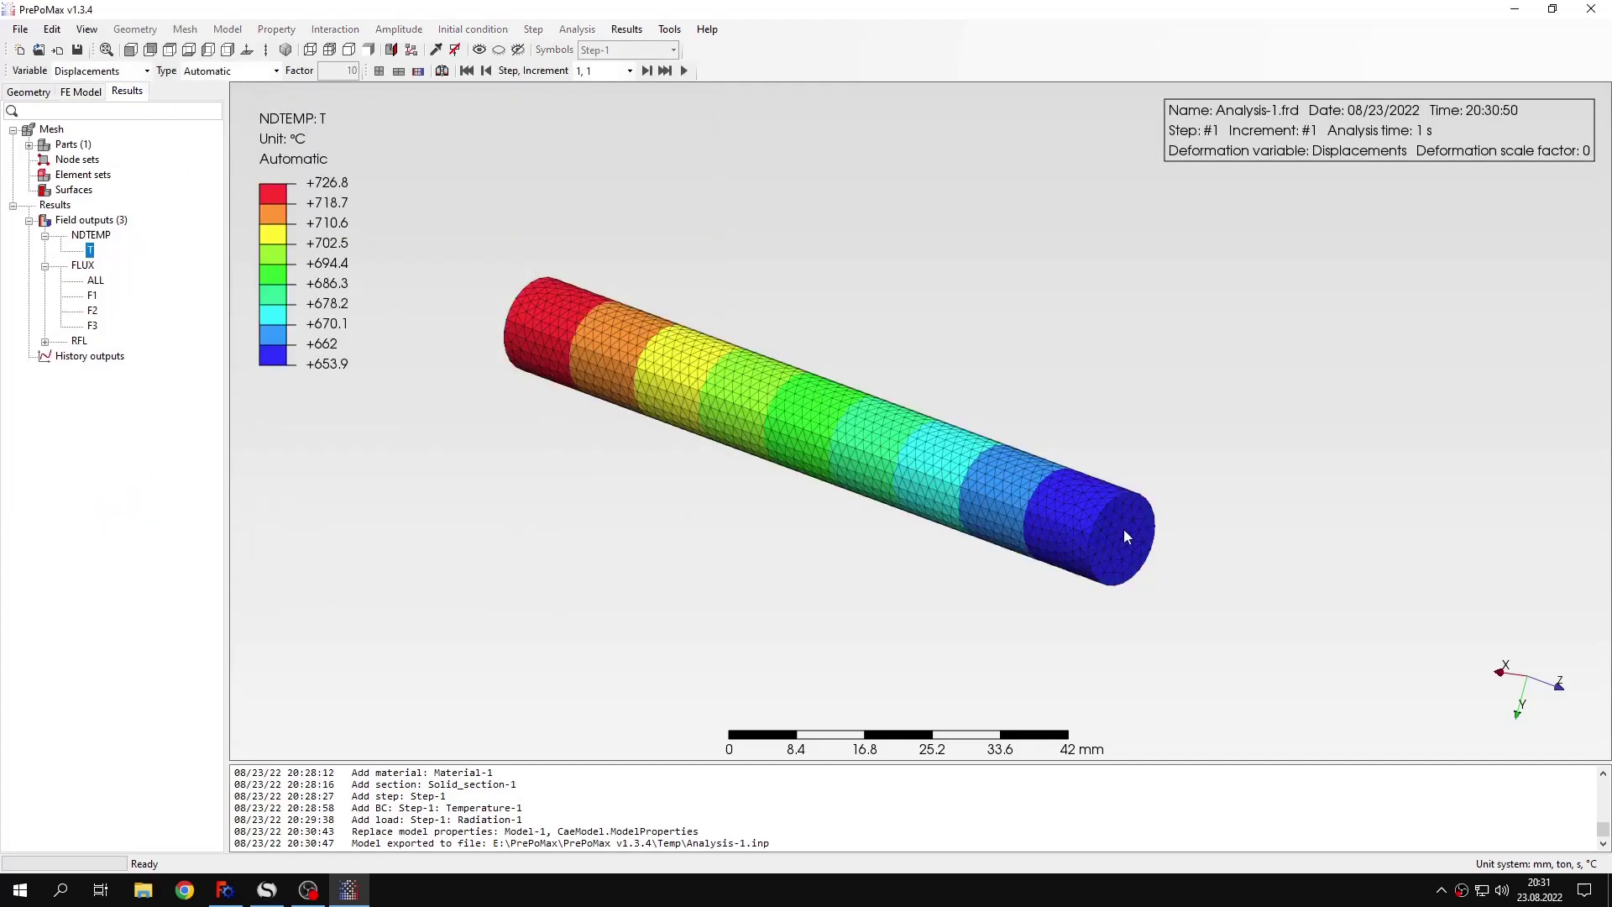
pyautogui.scroll(3, 1154, 529)
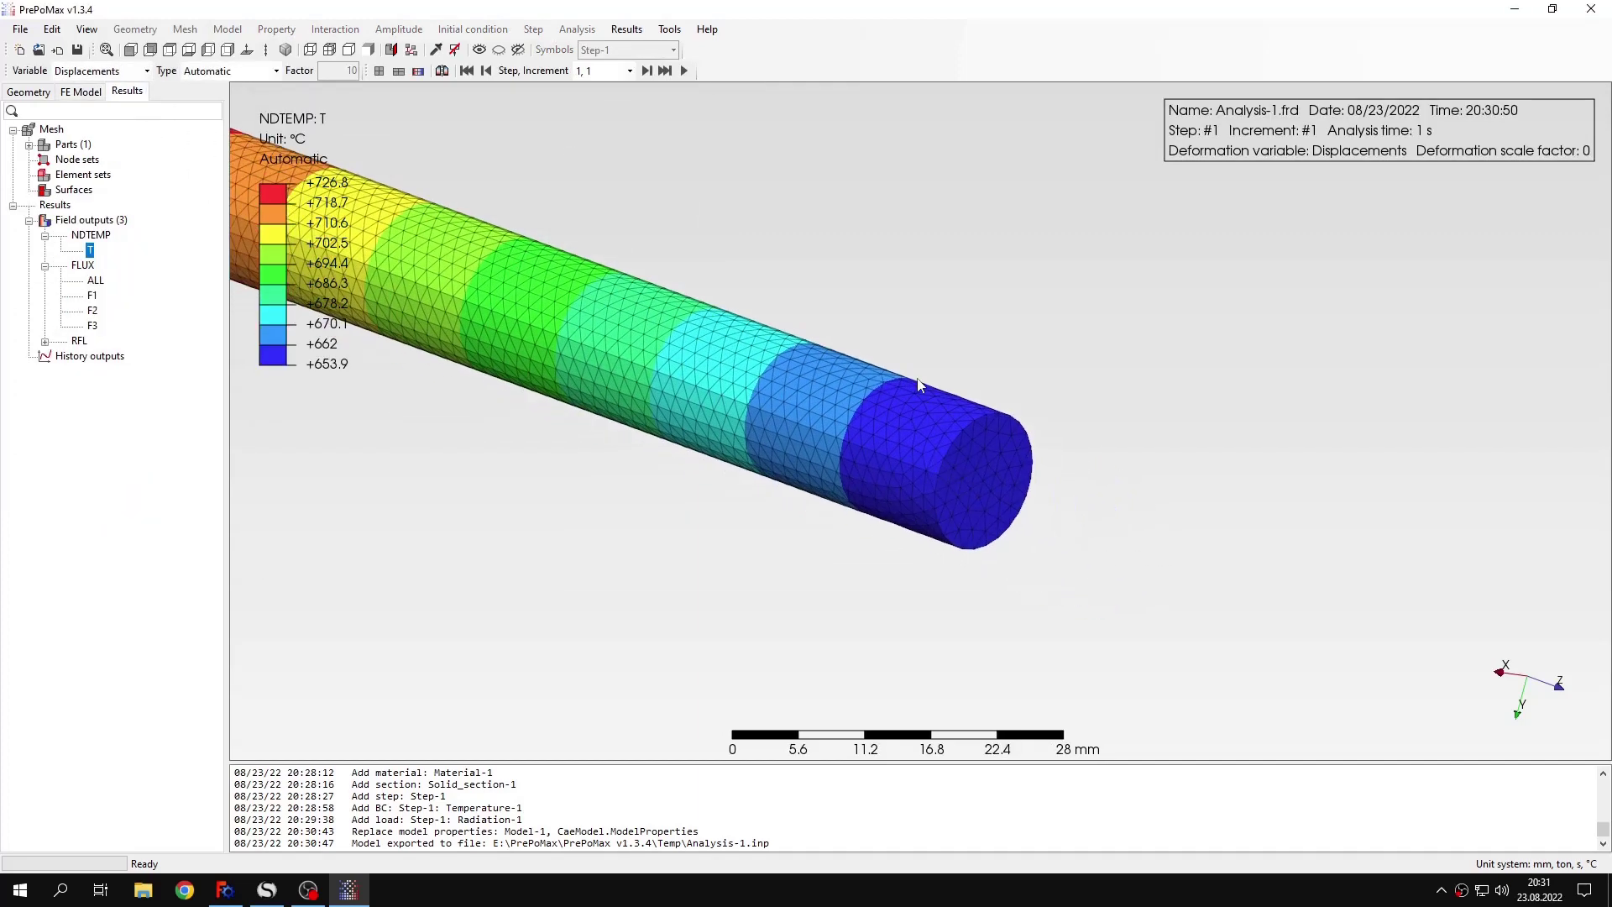
# Switch to SMath Studio and examine the heat balance equation and its positive real solution for T1
pyautogui.click(266, 891)
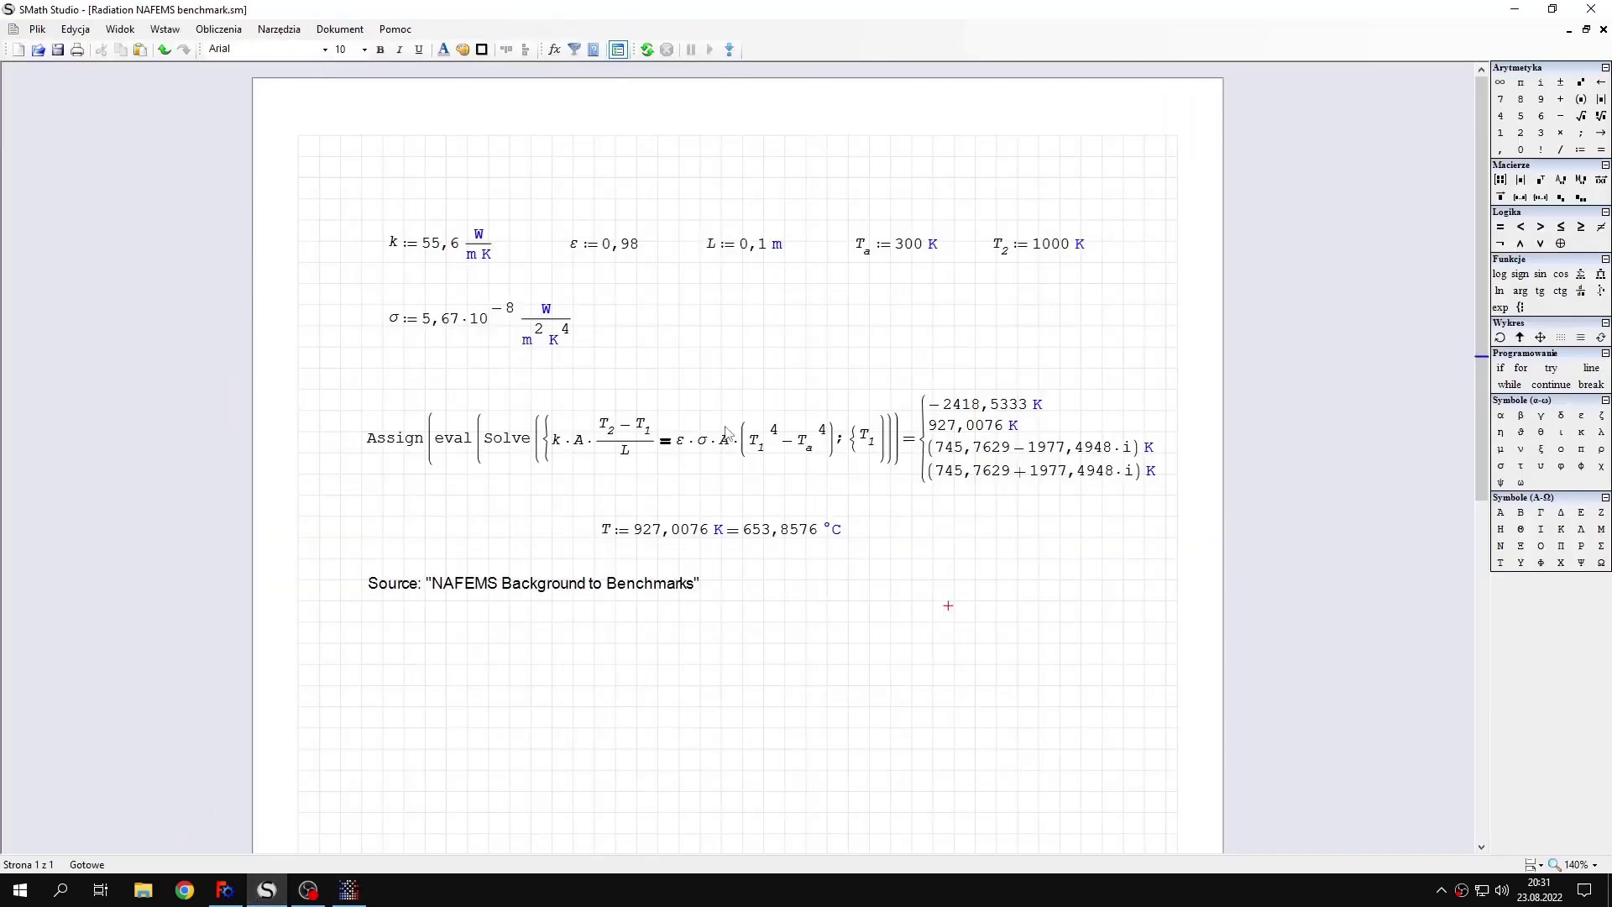
pyautogui.moveTo(728, 428)
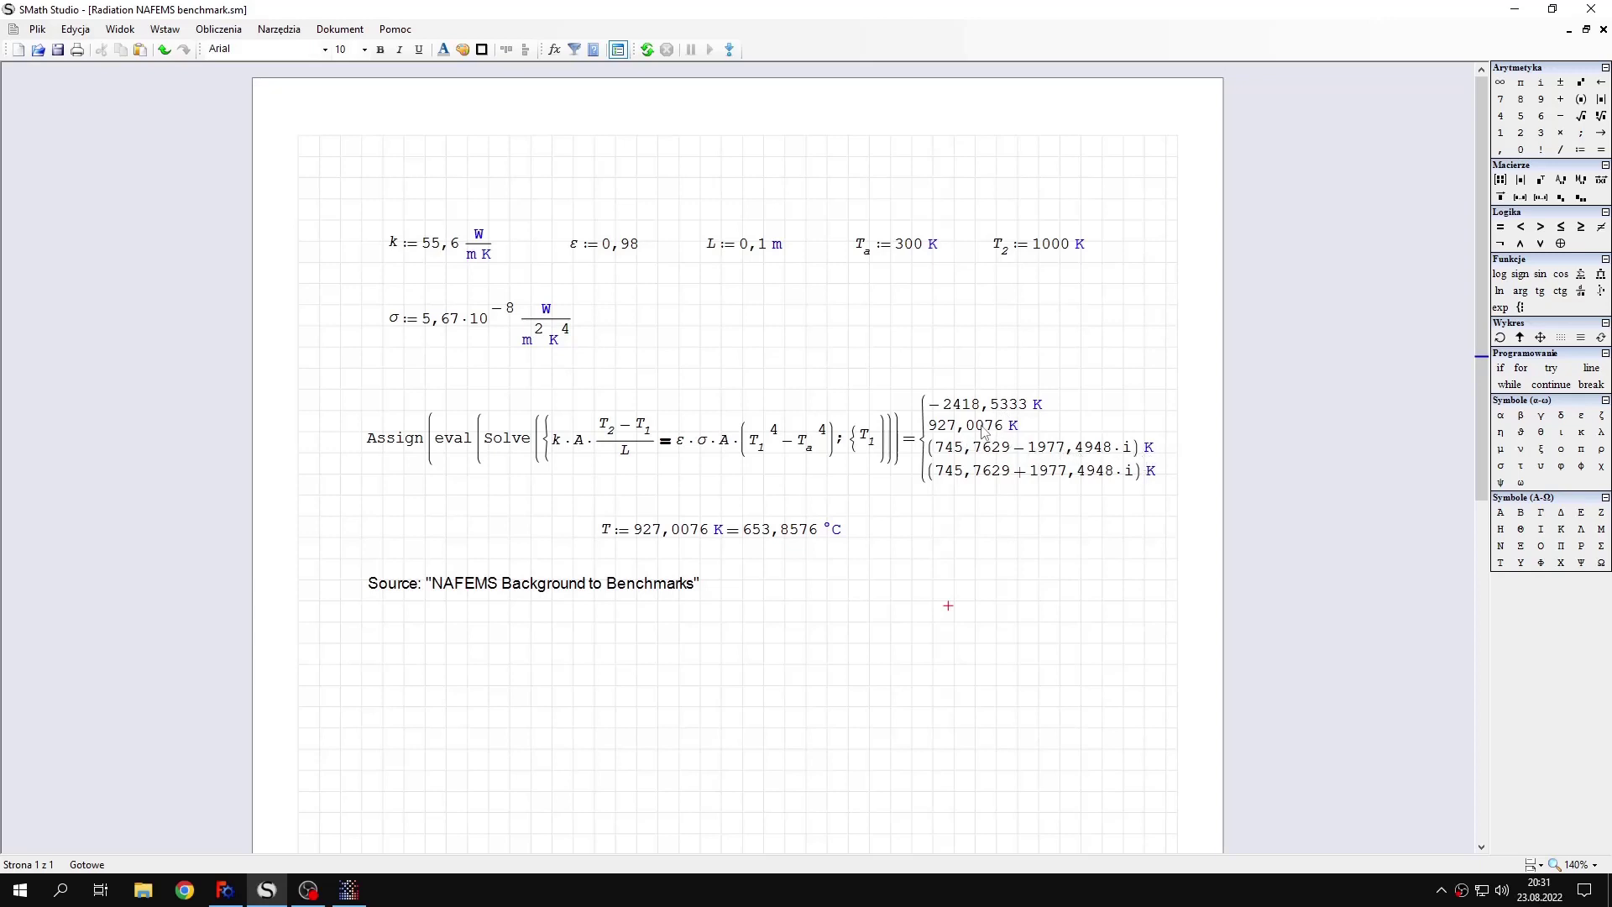
pyautogui.click(943, 424)
pyautogui.click(1005, 426)
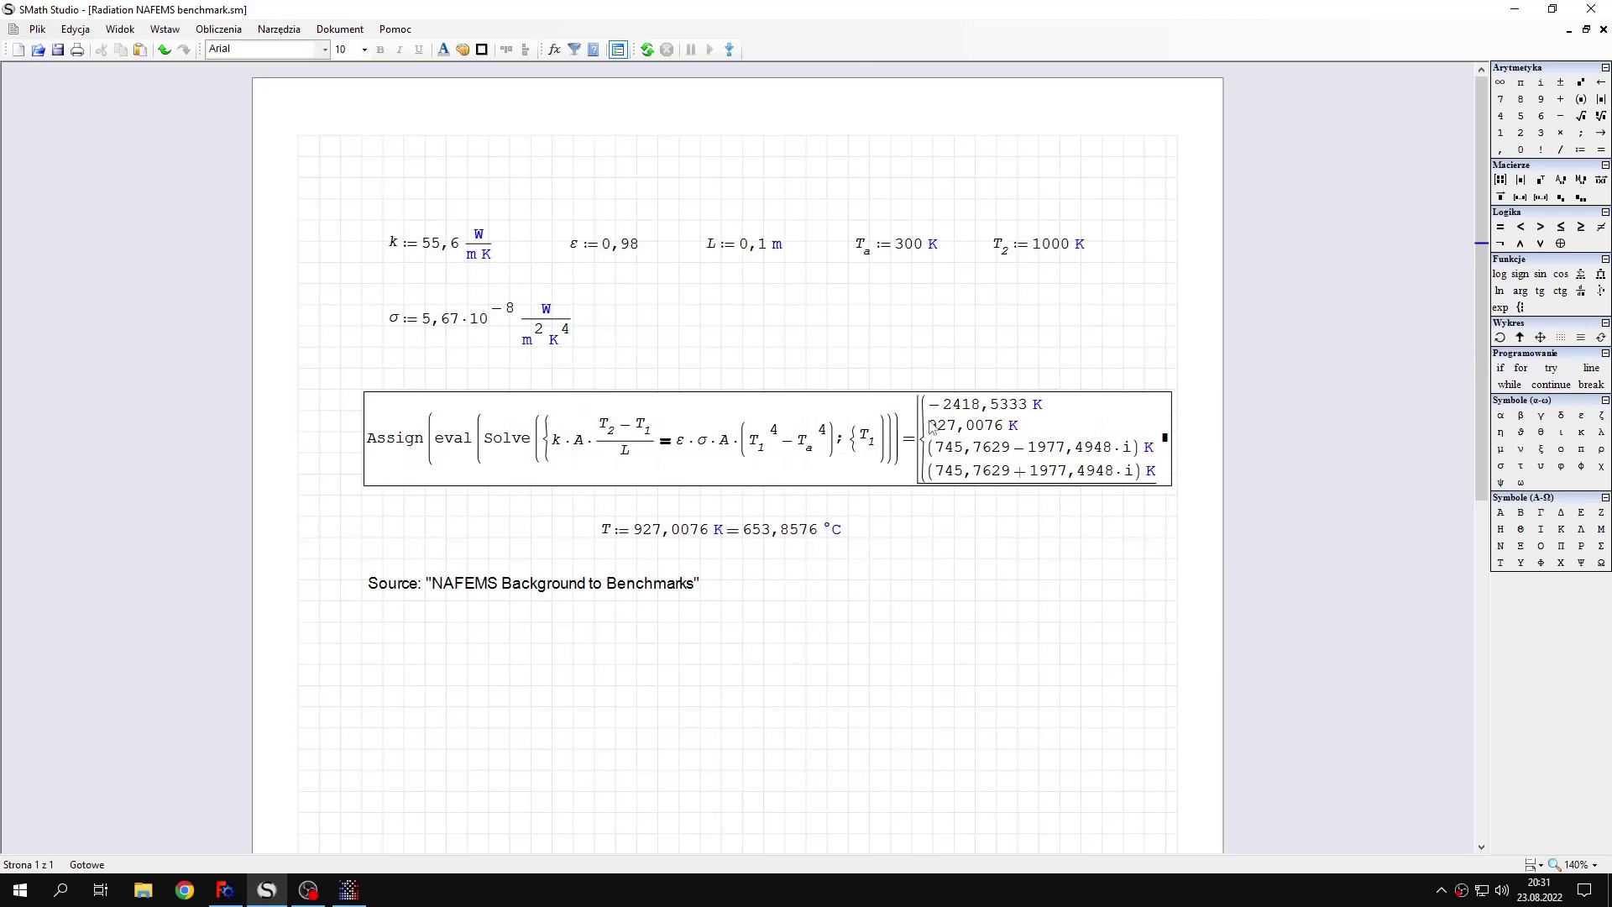
pyautogui.moveTo(1019, 426); pyautogui.dragTo(940, 429)
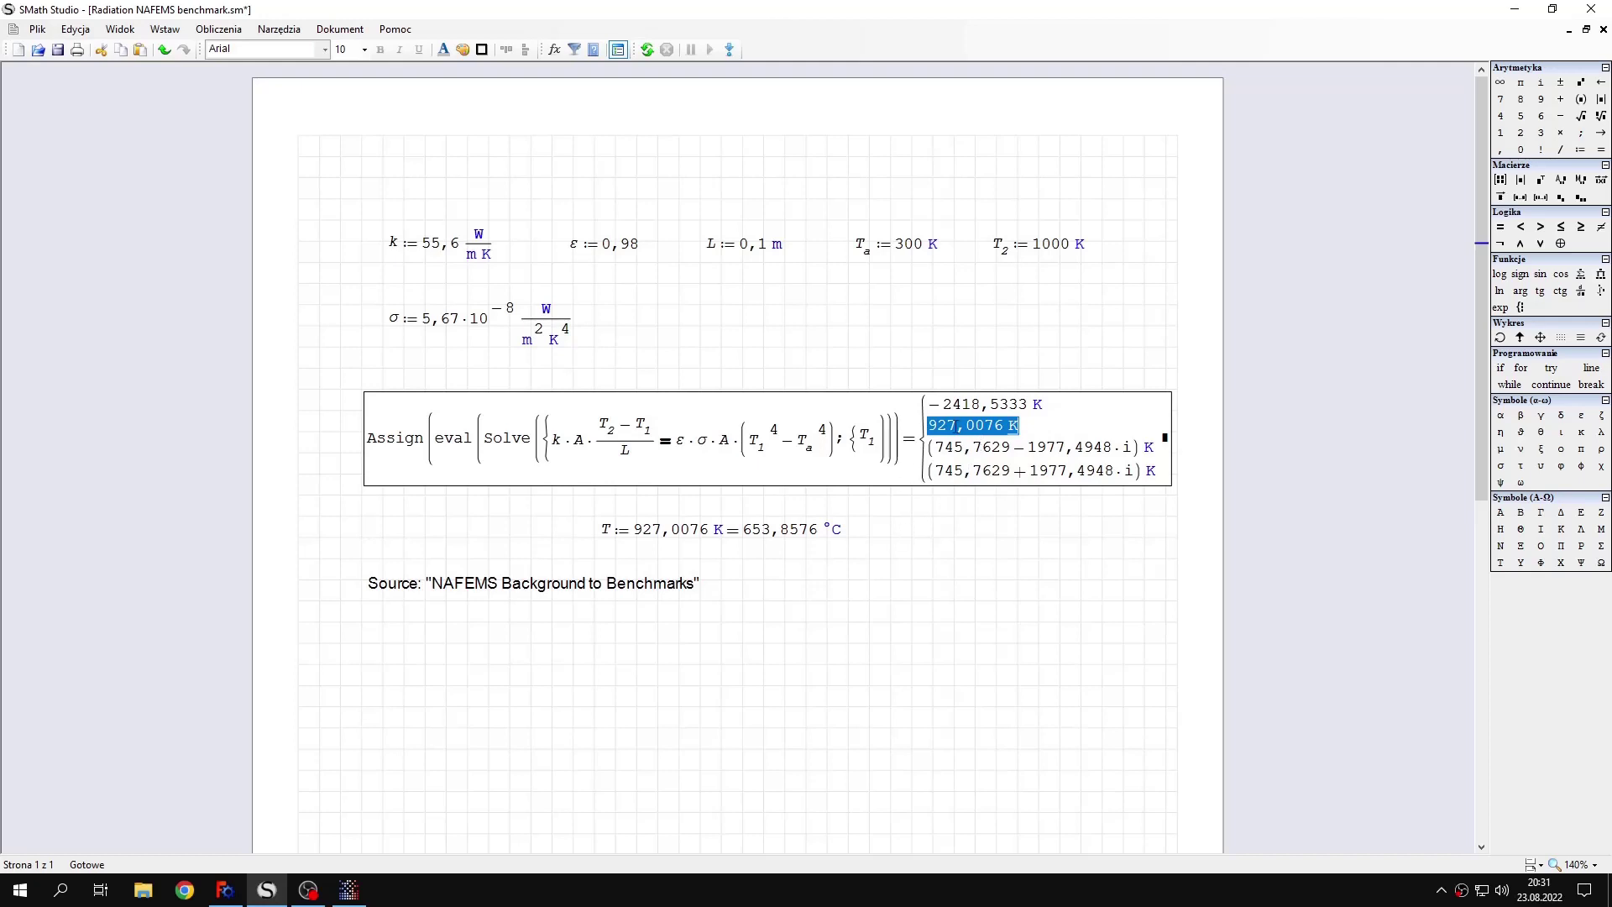
pyautogui.click(970, 522)
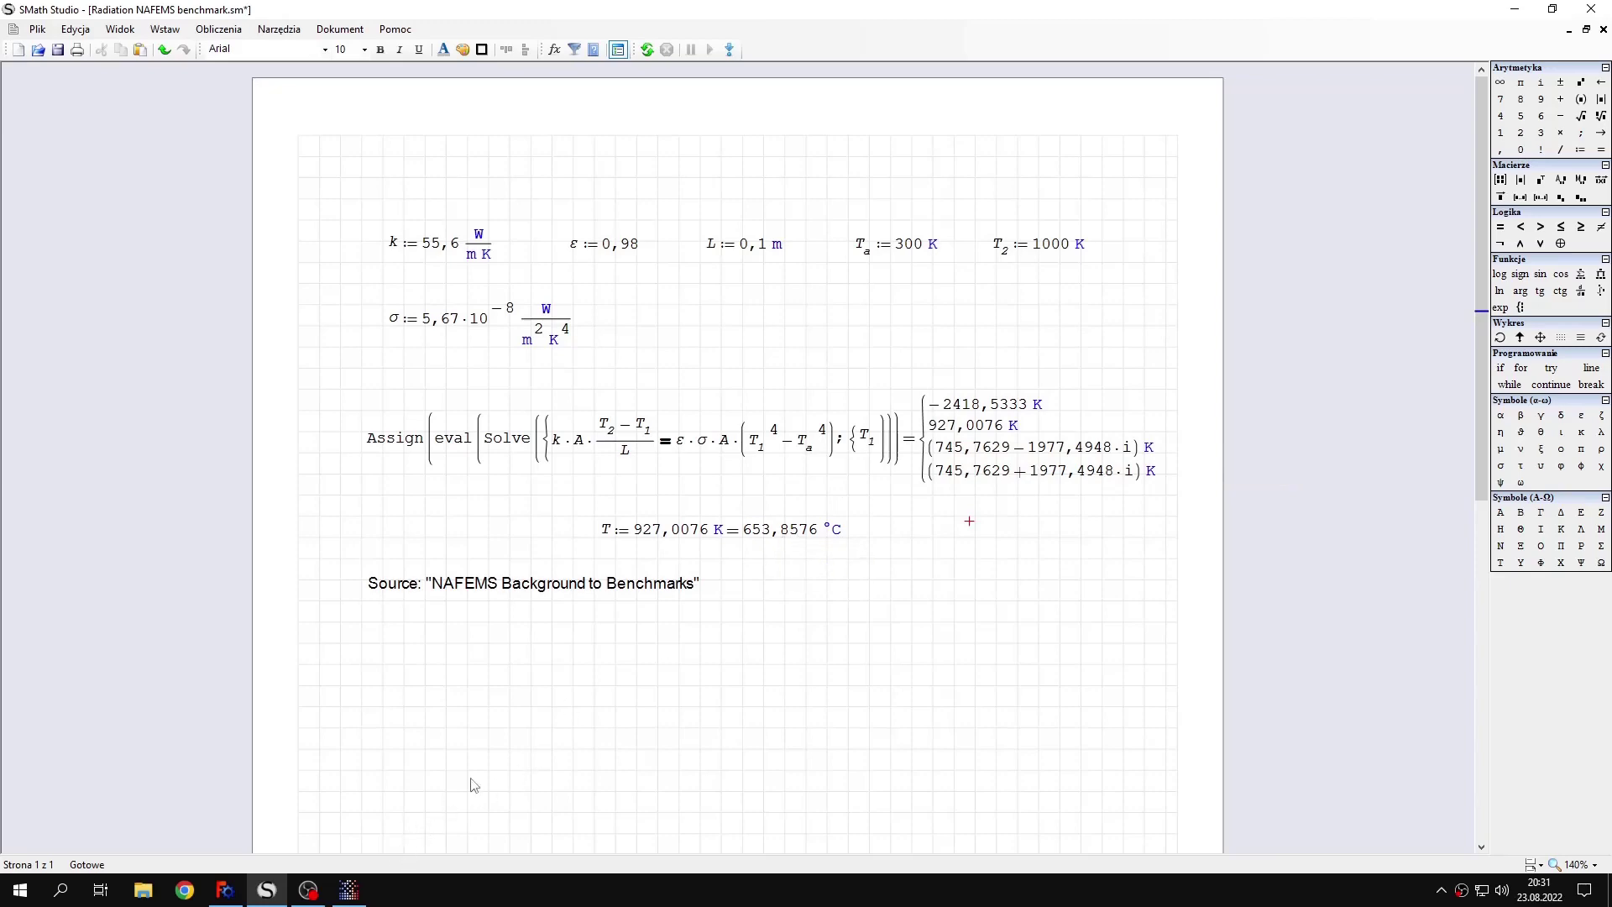
# Query the temperature of a node near the centre of the radiating end face in PrePoMax and compare it with the SMath Studio result
pyautogui.click(348, 890)
pyautogui.click(669, 30)
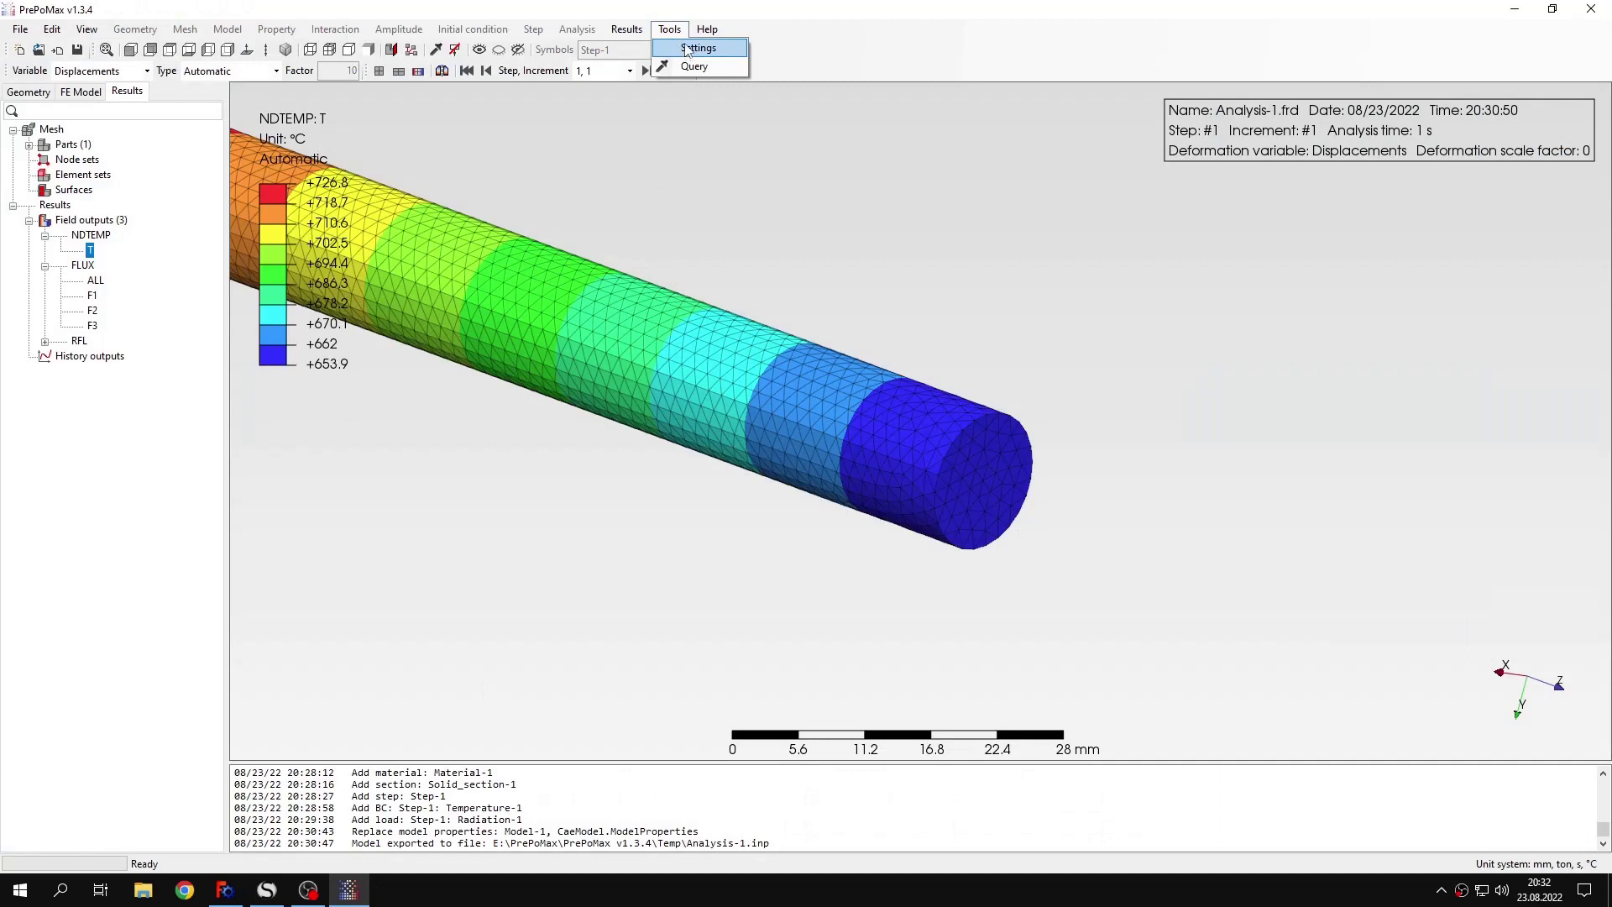
pyautogui.click(648, 144)
pyautogui.click(456, 50)
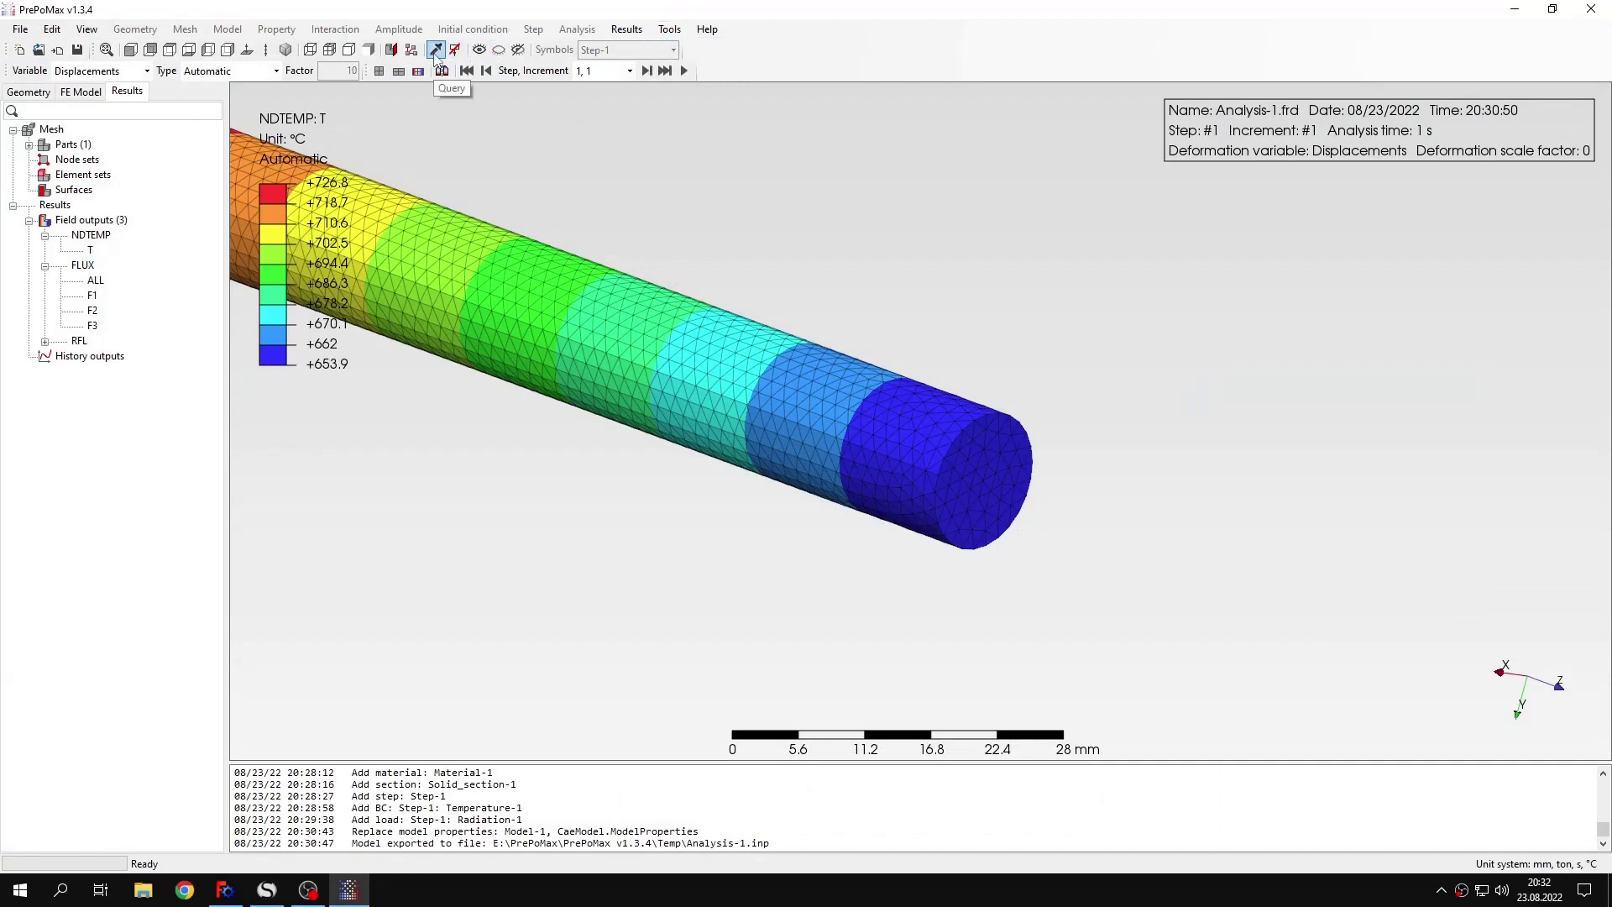
pyautogui.moveTo(350, 120); pyautogui.dragTo(418, 459)
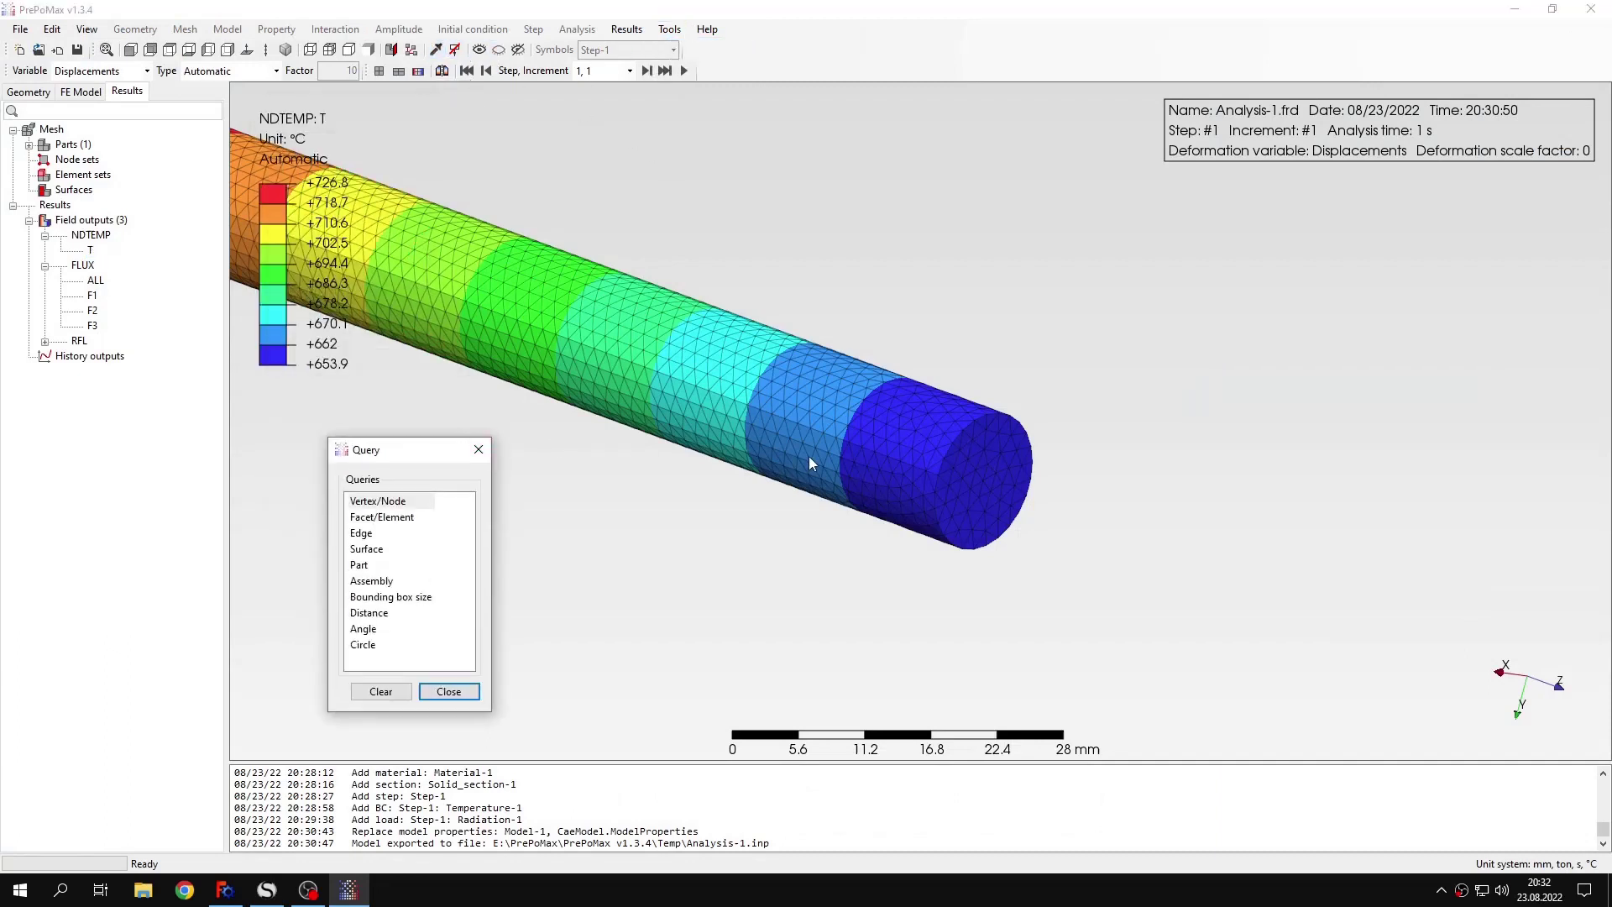
pyautogui.click(1001, 483)
pyautogui.click(972, 477)
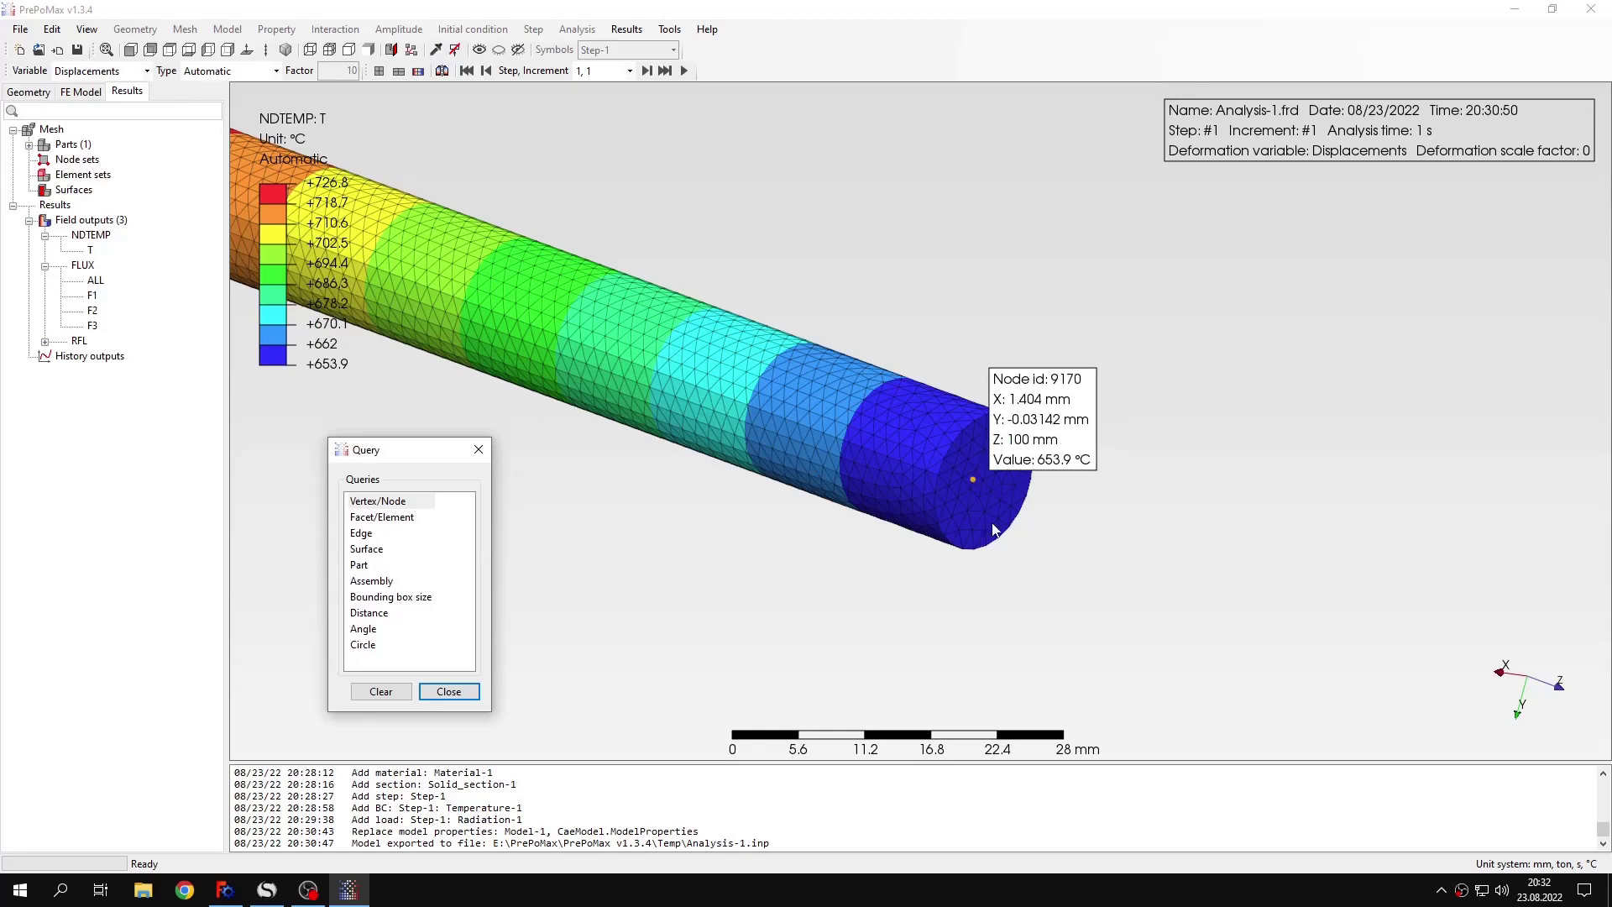
pyautogui.click(984, 490)
pyautogui.click(983, 487)
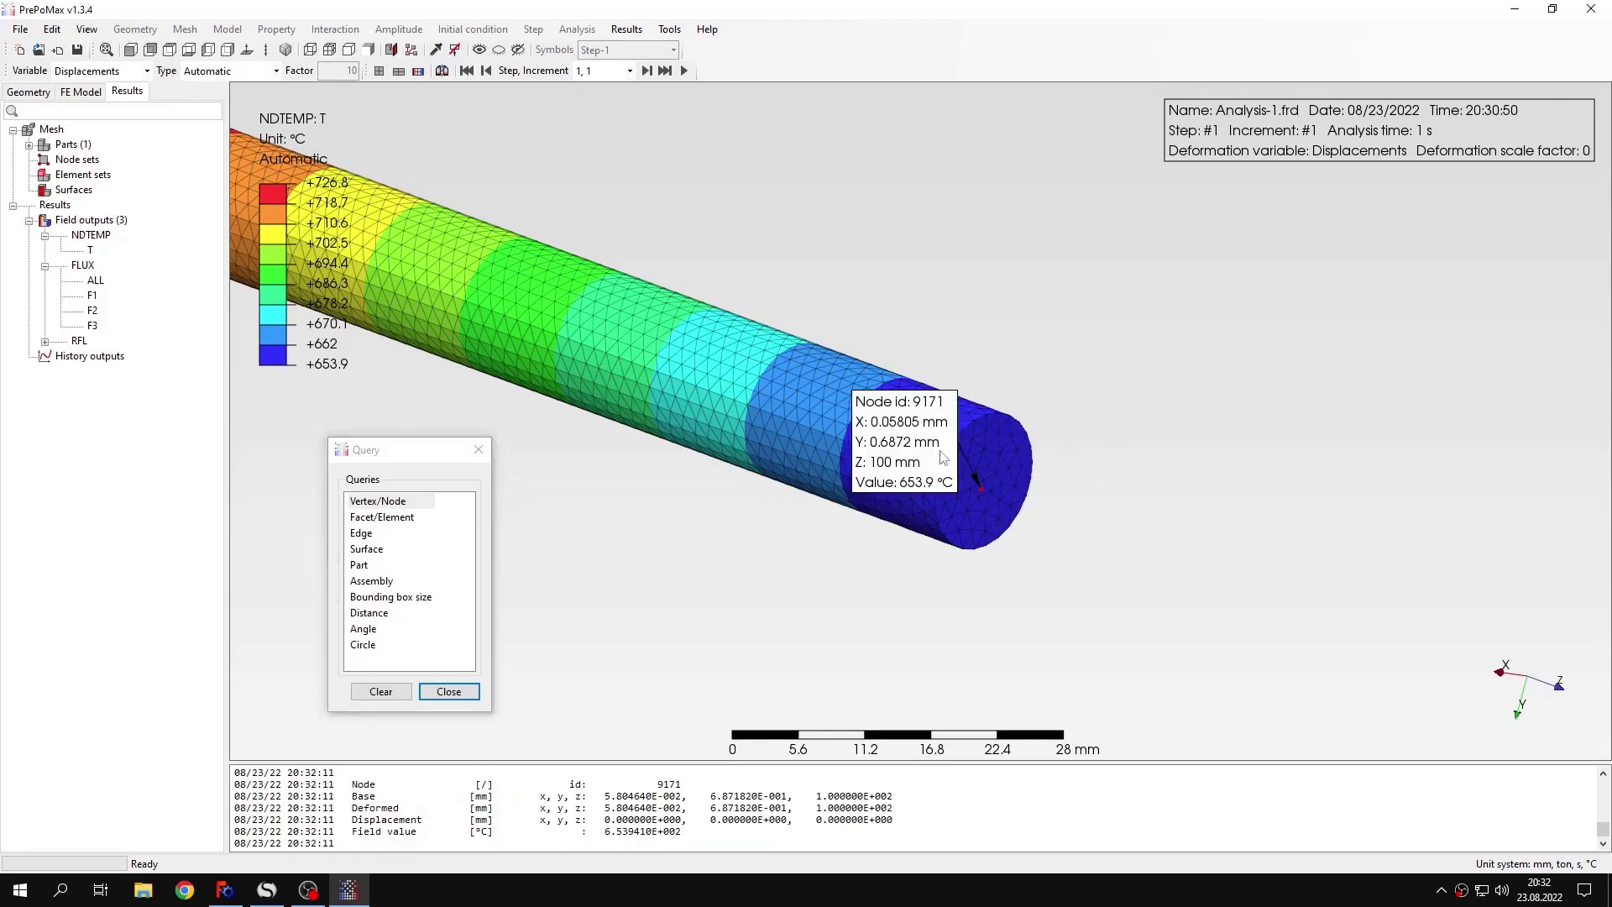
pyautogui.moveTo(1058, 511); pyautogui.dragTo(1155, 464)
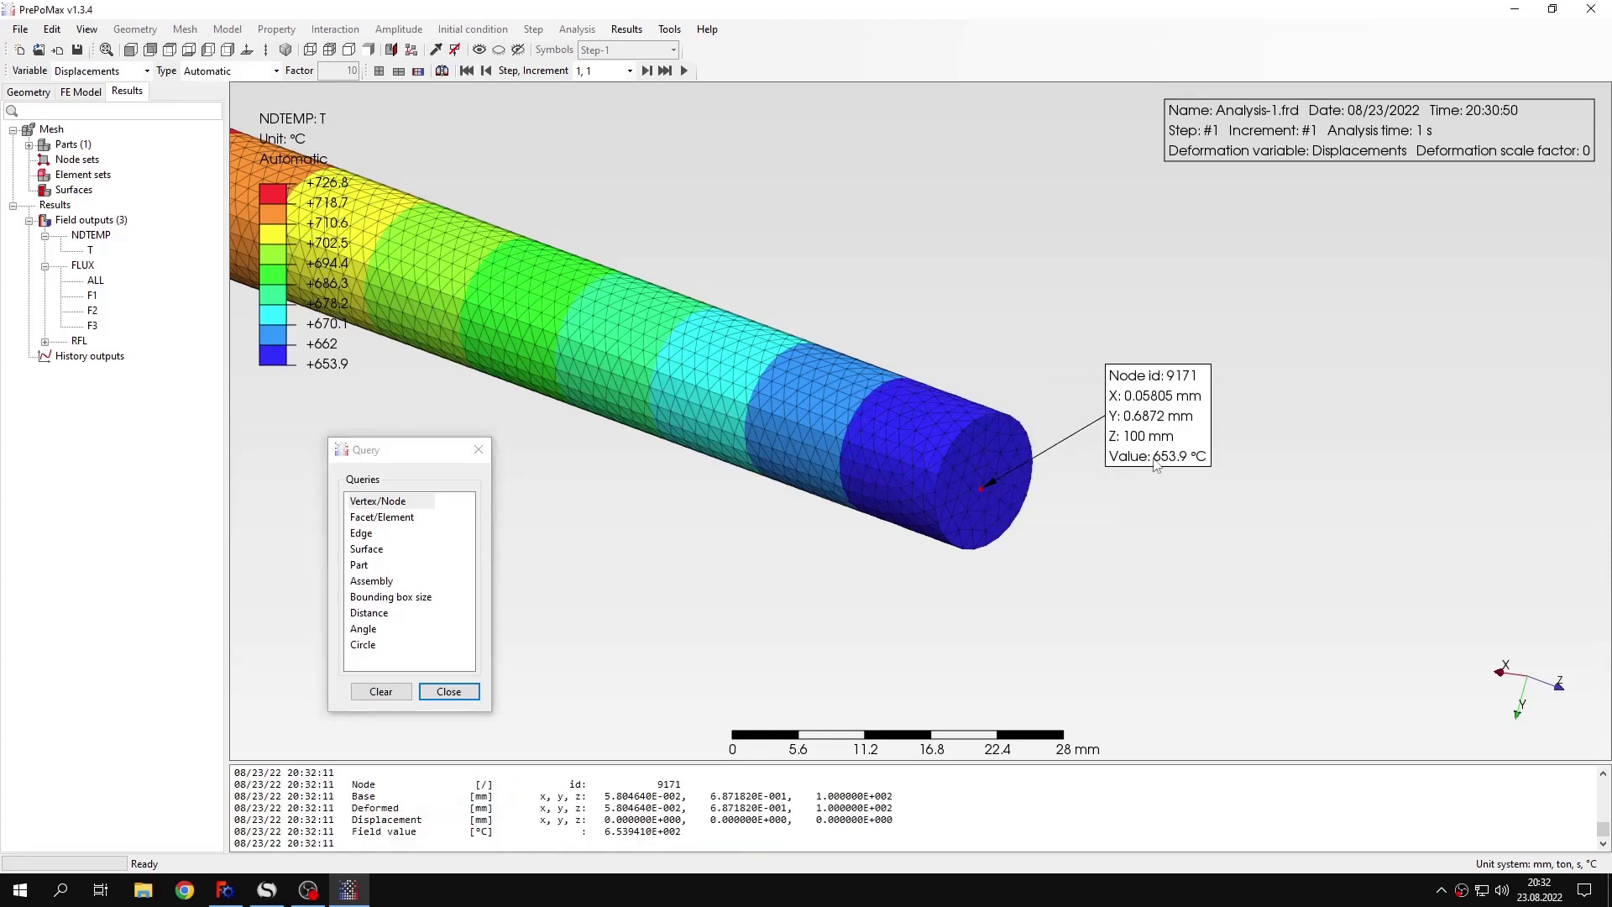
pyautogui.click(267, 890)
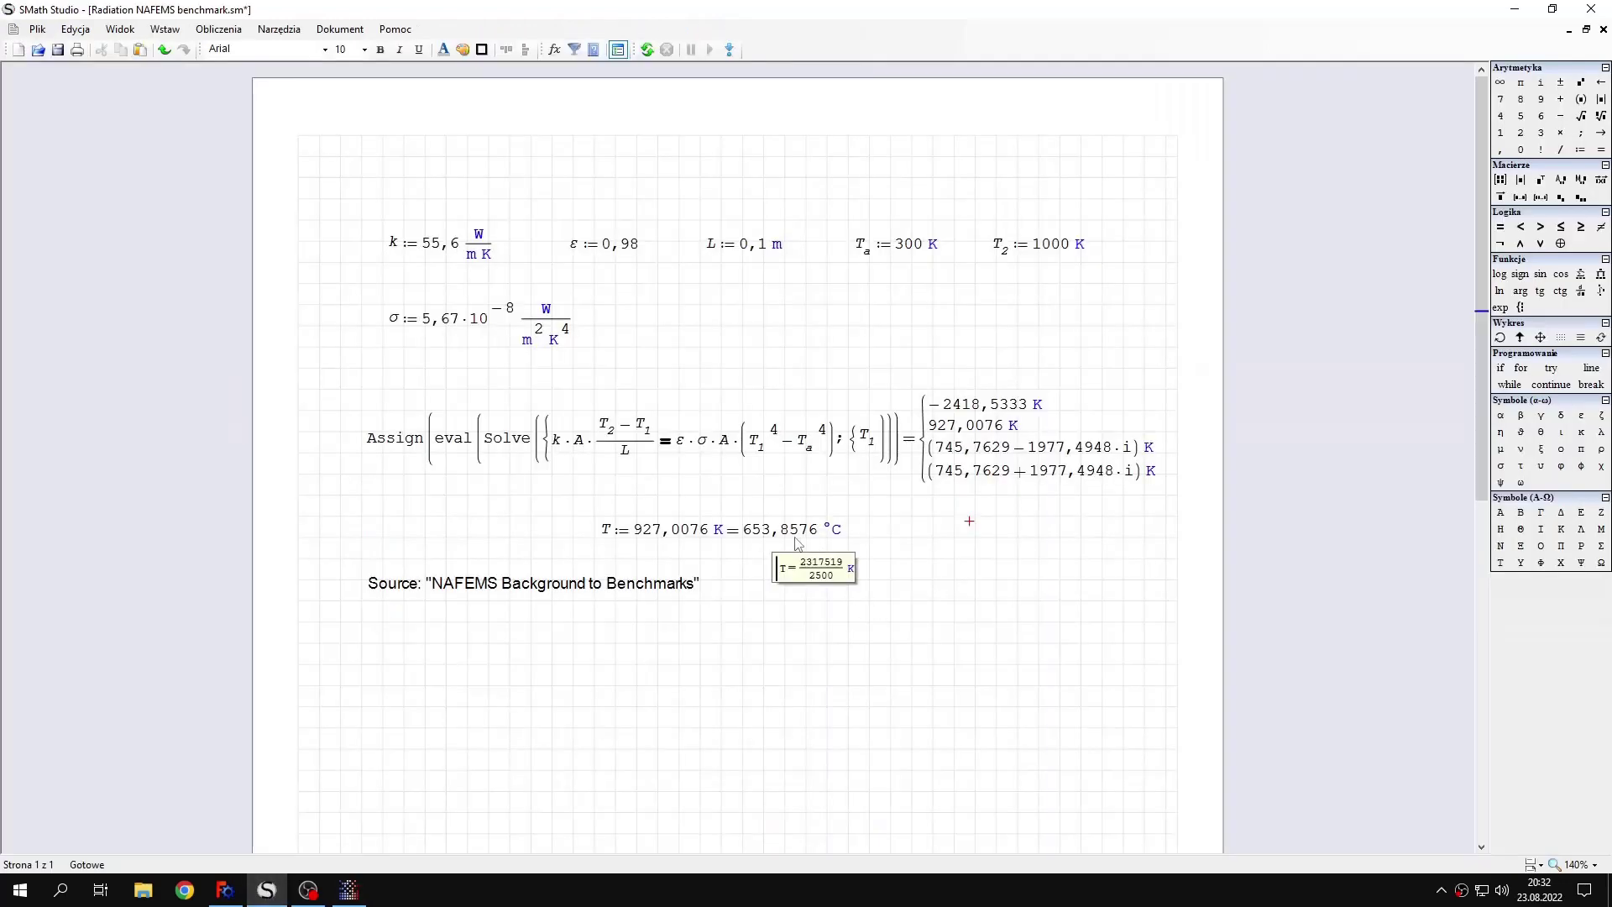